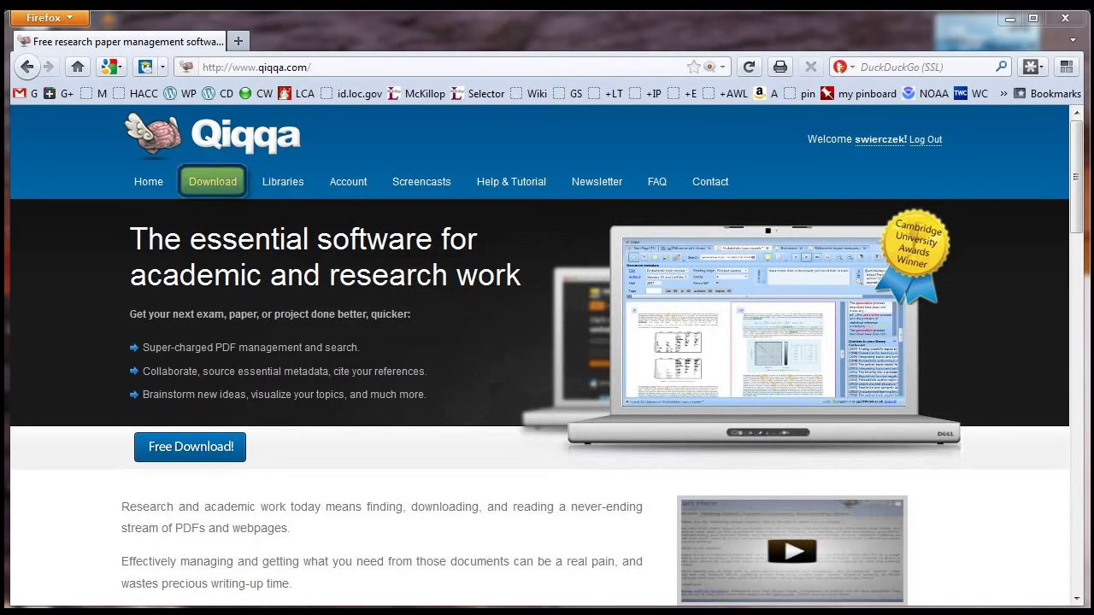
- Go to the Download page on qiqqa.com
left_click(212, 181)
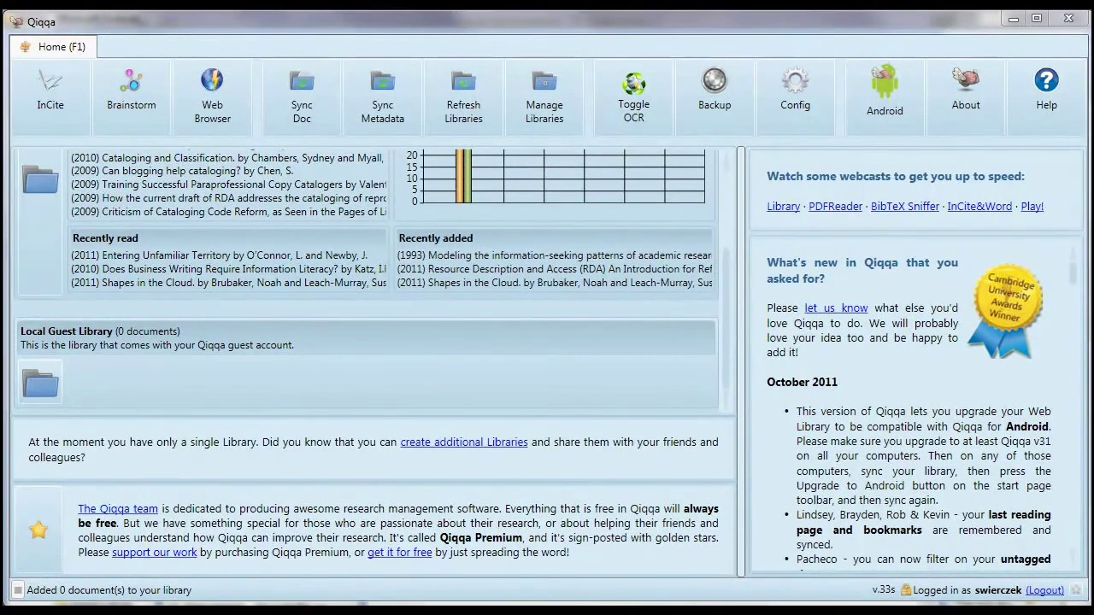
scroll(367, 282, "up", 3)
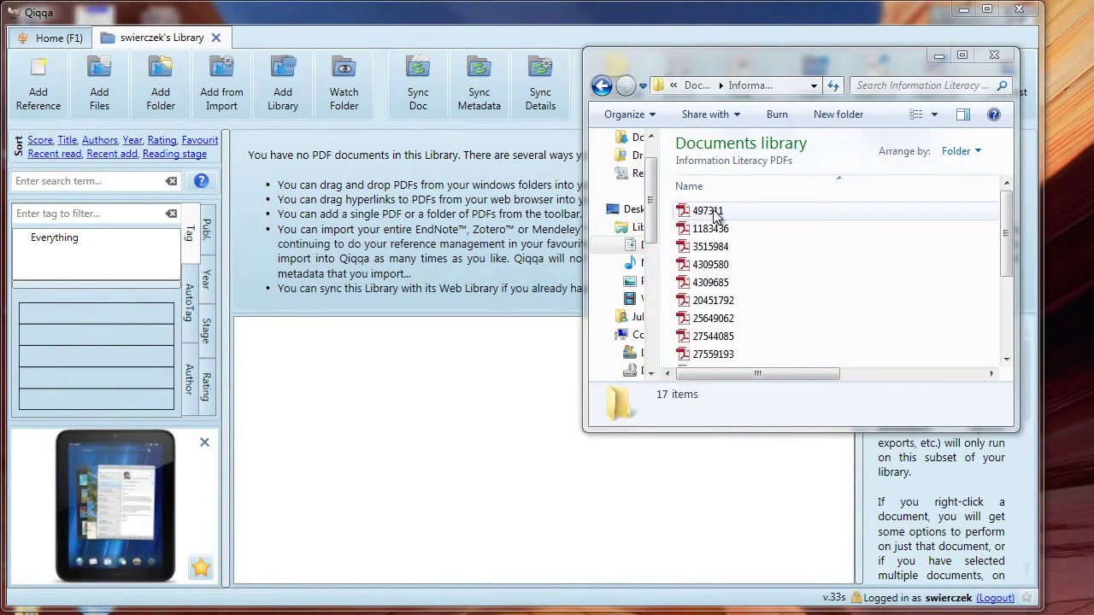
left_click_drag(717, 215, 444, 390)
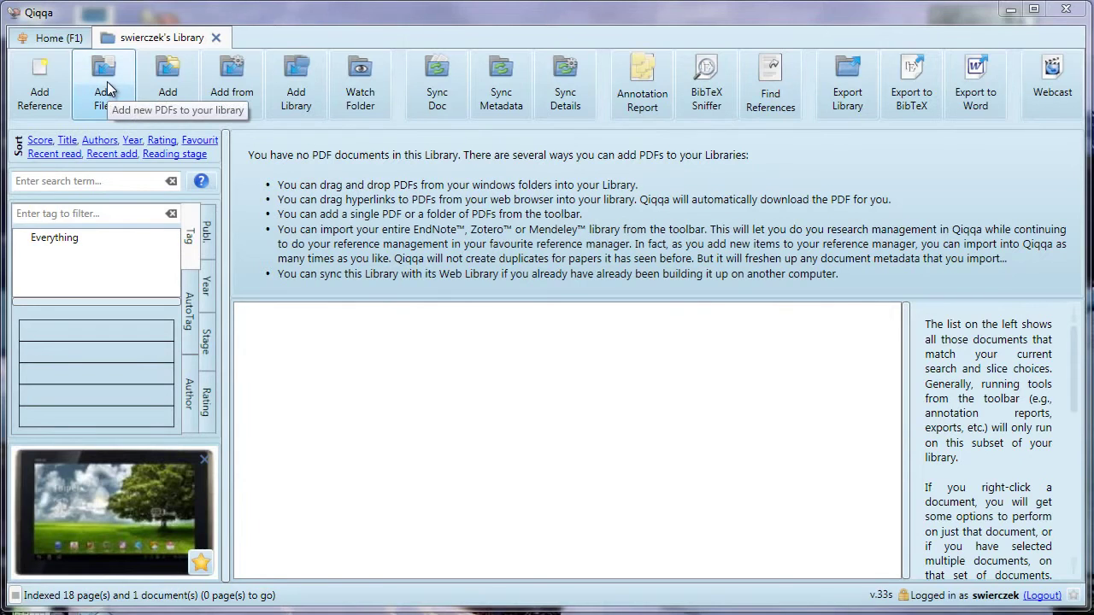
- Add 497311.pdf from the Information Literacy PDFs folder to the library
left_click(107, 86)
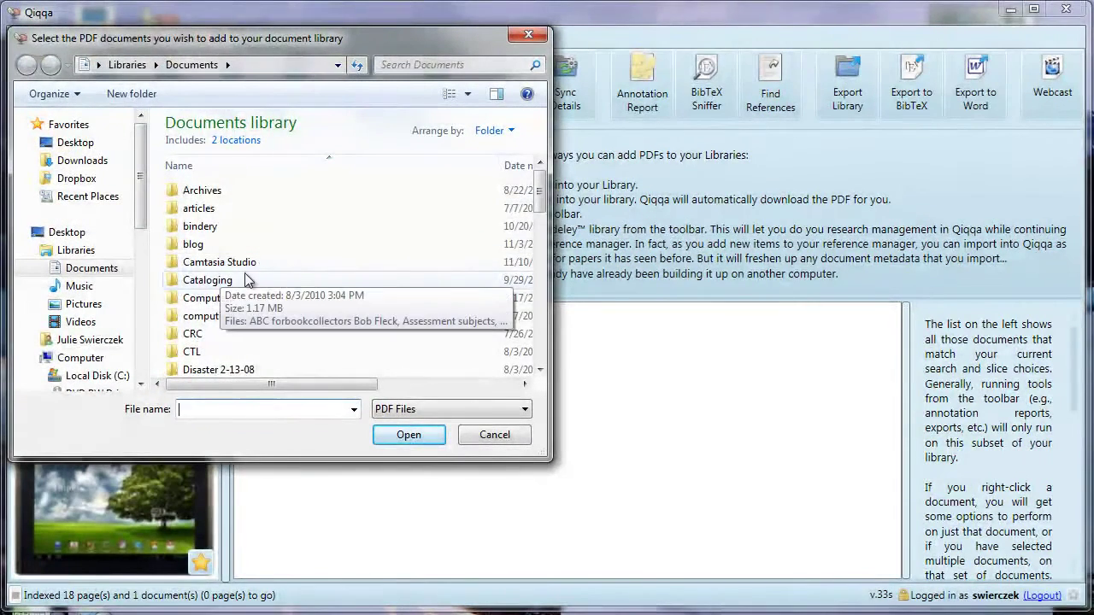
left_click_drag(540, 199, 540, 259)
double_click(319, 254)
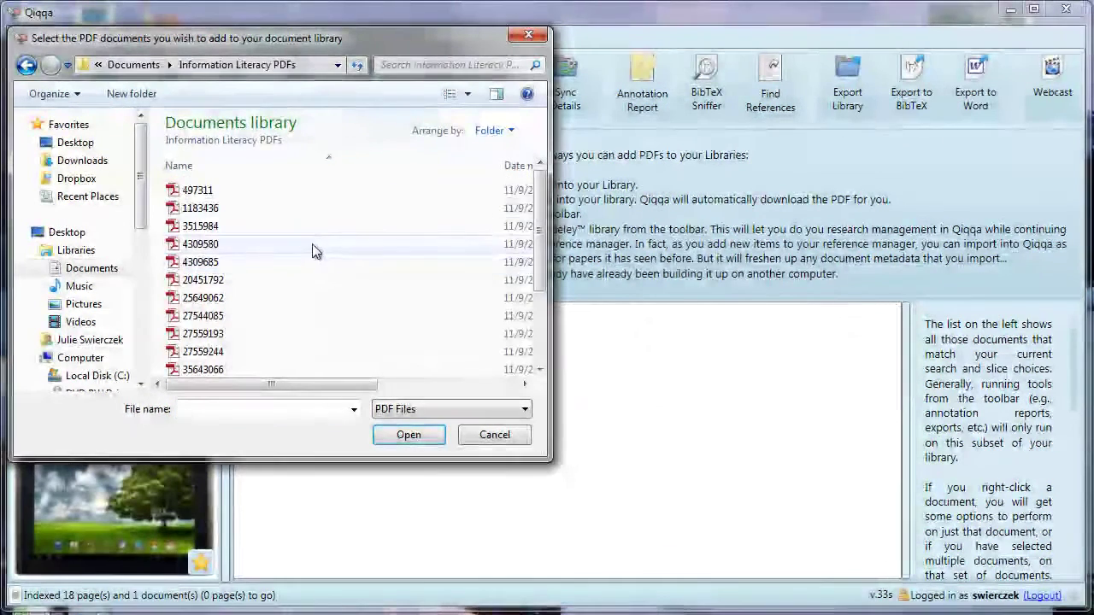
left_click(283, 190)
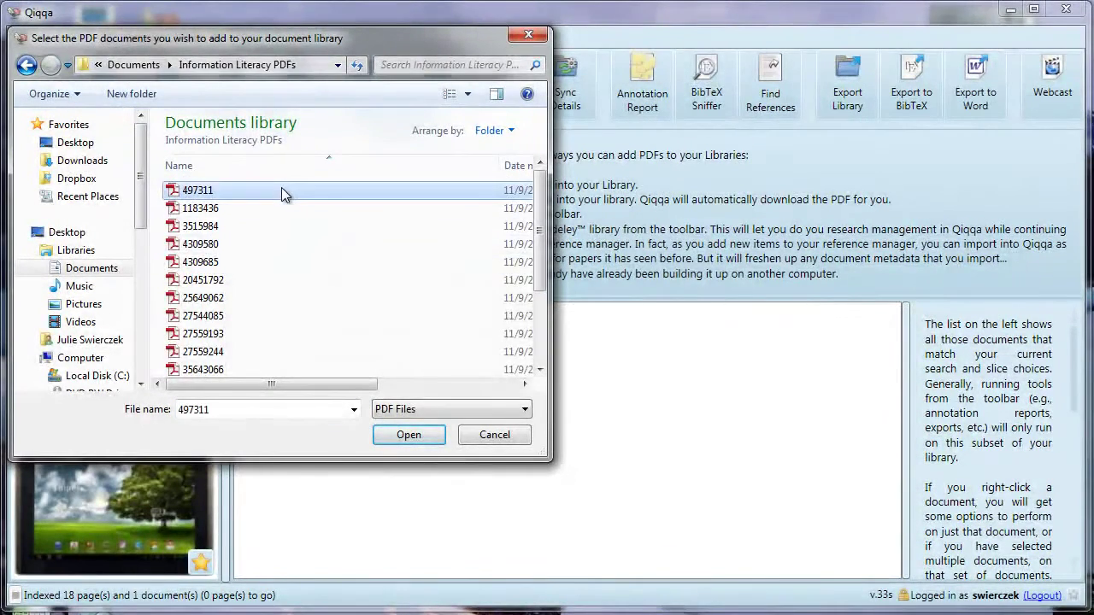
left_click(418, 433)
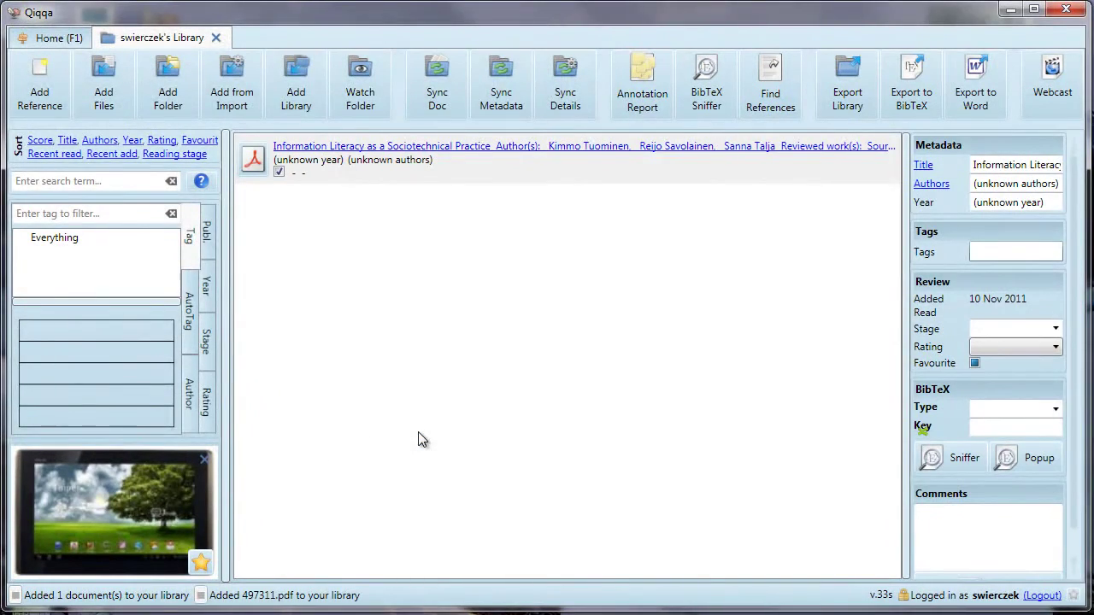
- Add 1183436, 3515984 and 4309580 PDFs from the same folder together
left_click(107, 99)
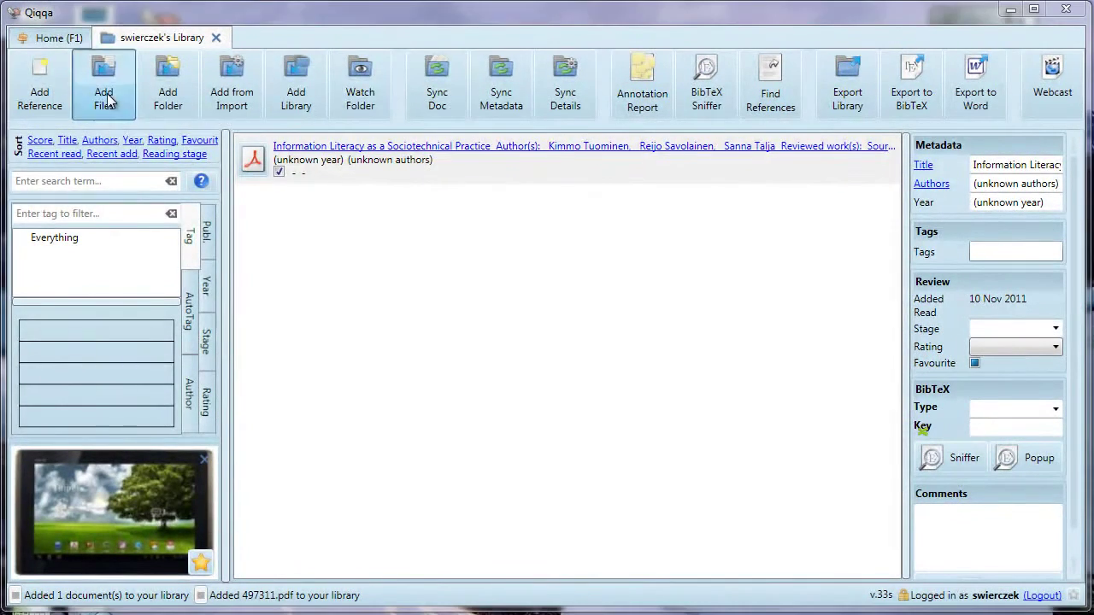
scroll(261, 294, "down", 3)
scroll(262, 299, "down", 1)
double_click(263, 312)
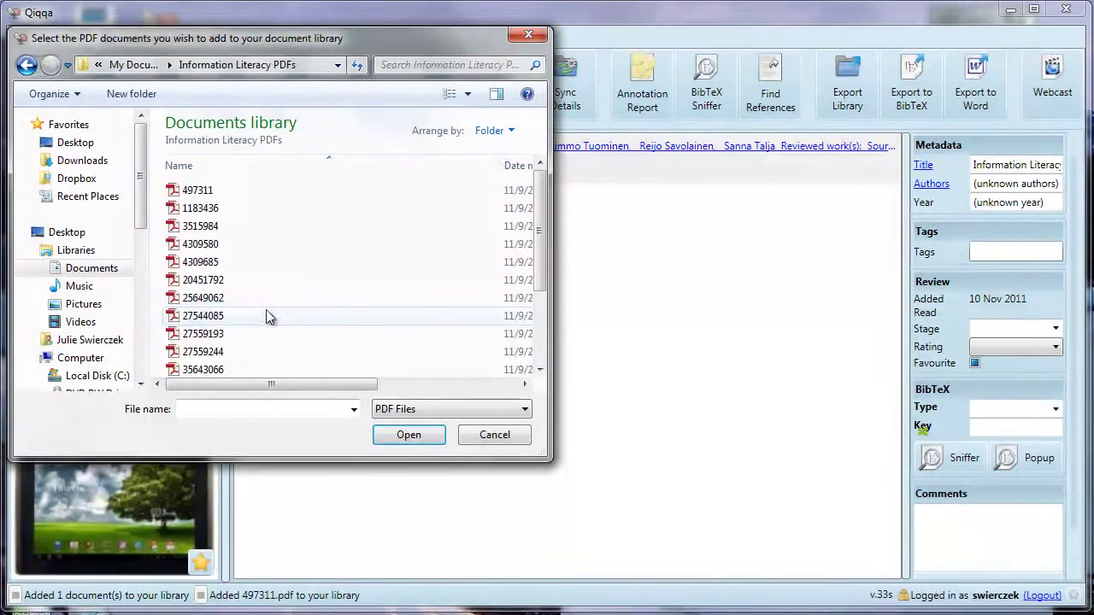
left_click(227, 209, "shift")
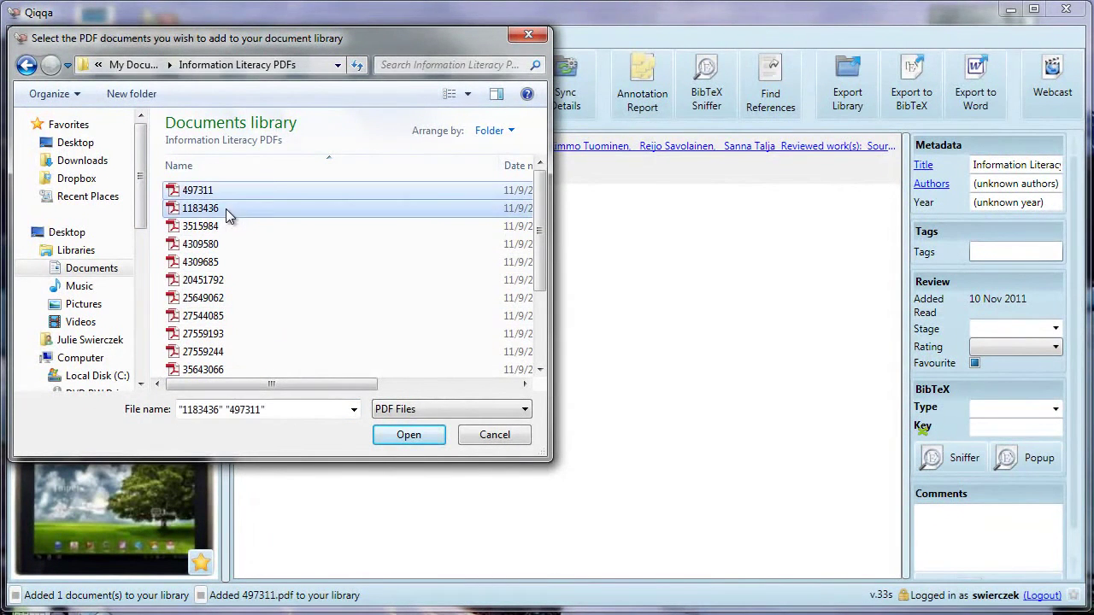
left_click(218, 226, "shift")
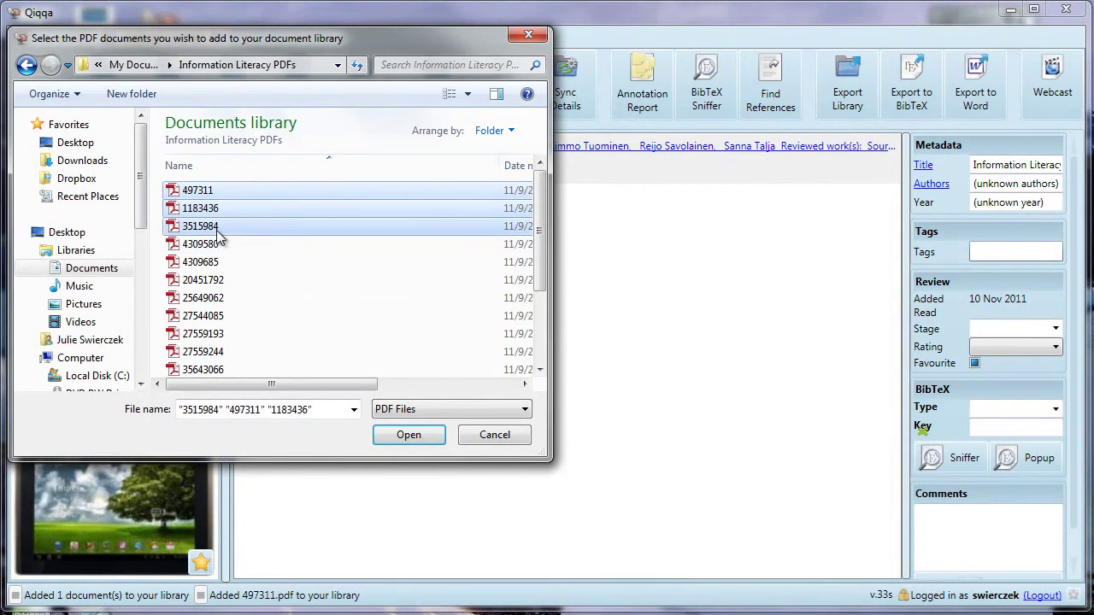
left_click(220, 245, "shift")
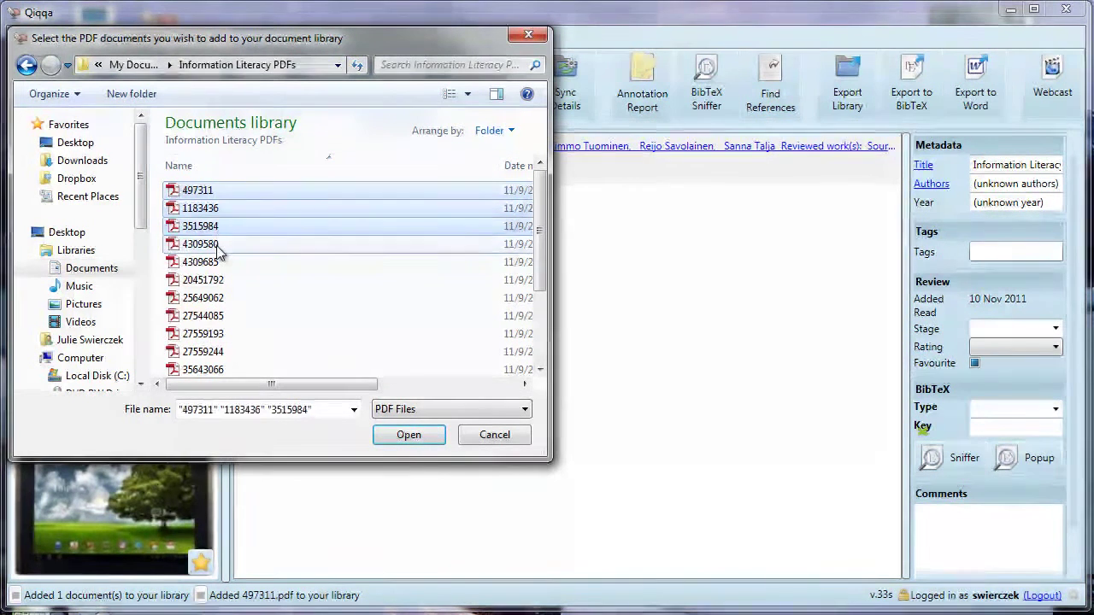
left_click(253, 194, "ctrl")
left_click(409, 435)
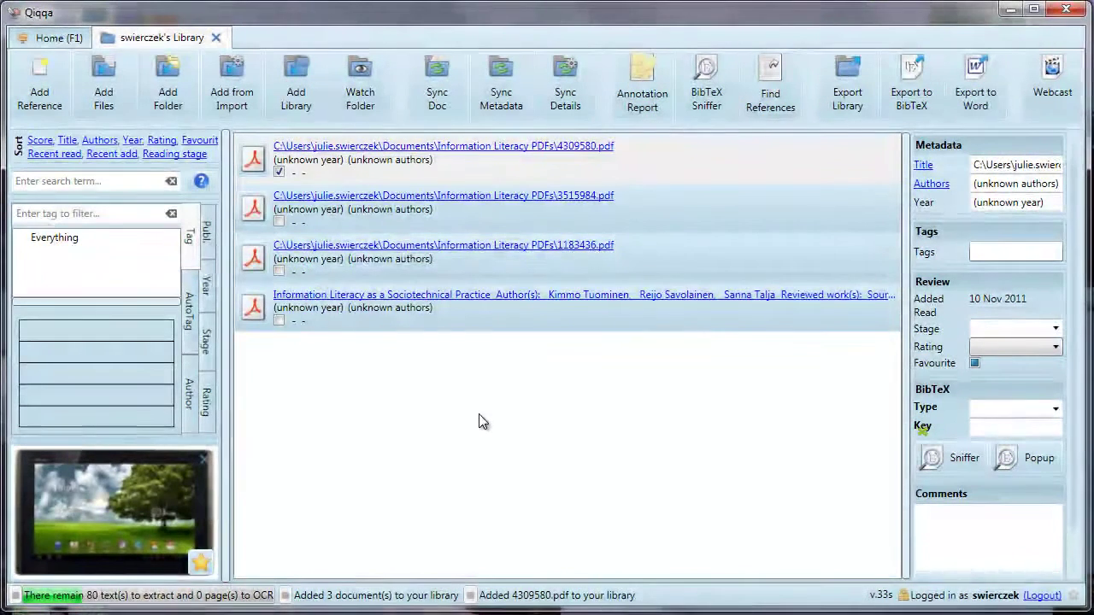
- Import every PDF in My Documents\Information Literacy PDFs, adding 17 documents
left_click(169, 100)
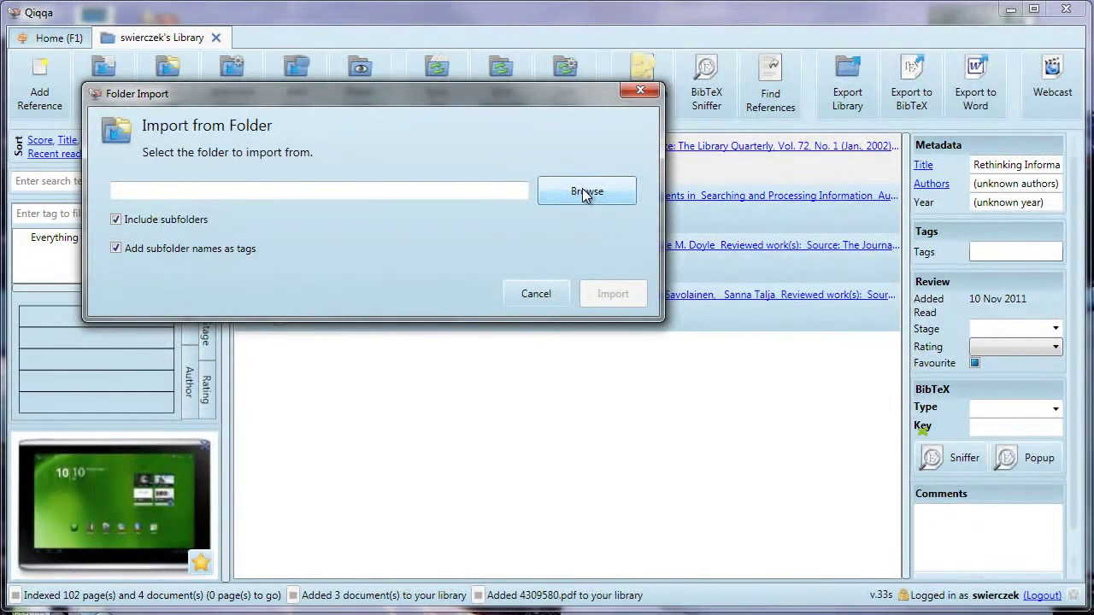
left_click(582, 191)
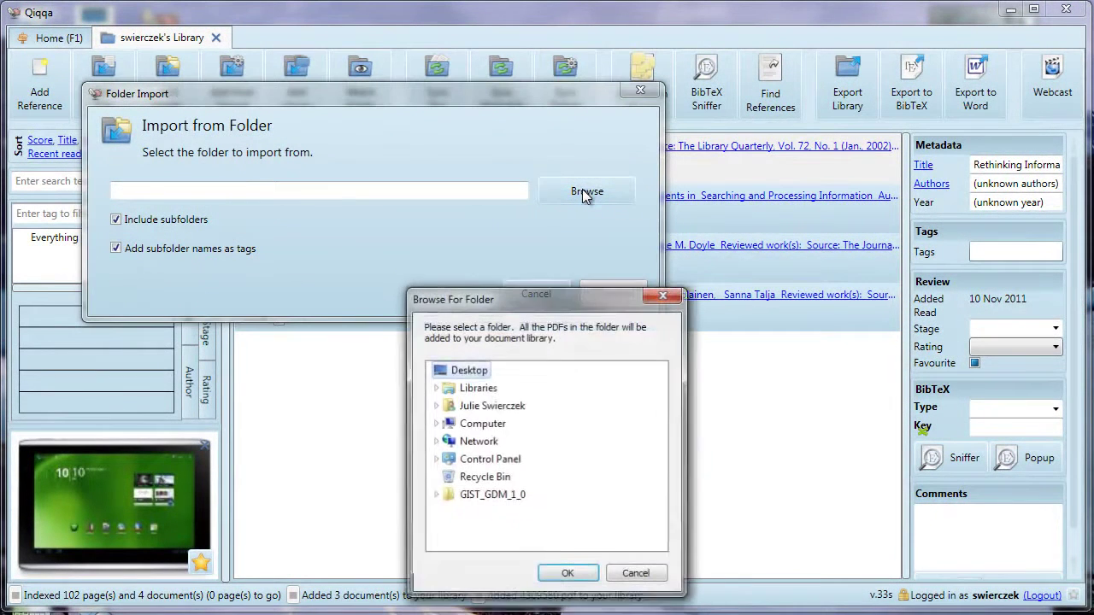
left_click(436, 406)
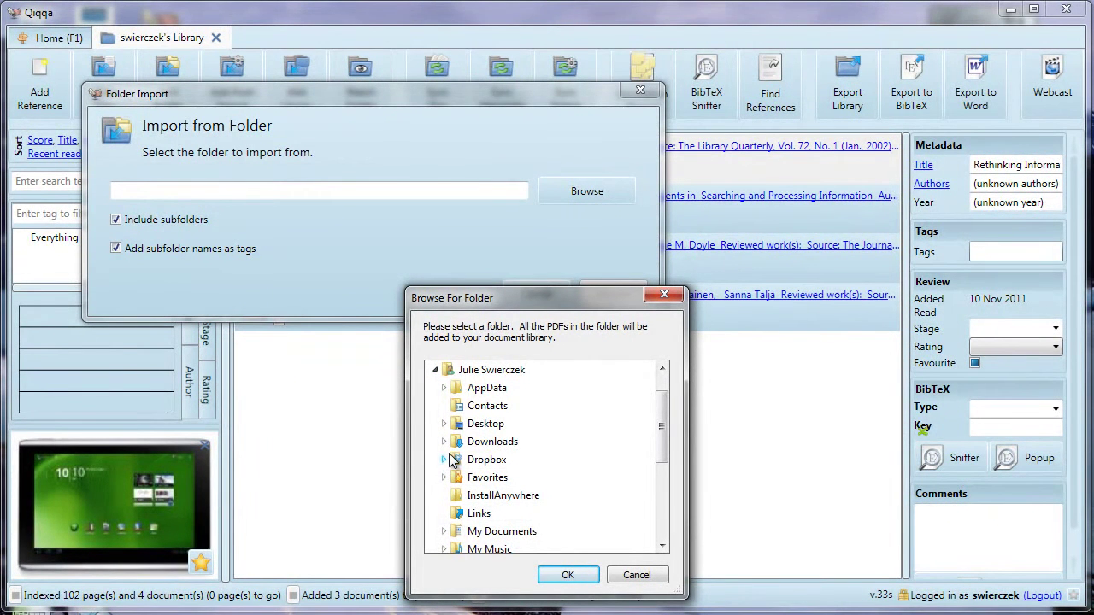
scroll(453, 466, "down", 1)
left_click(443, 479)
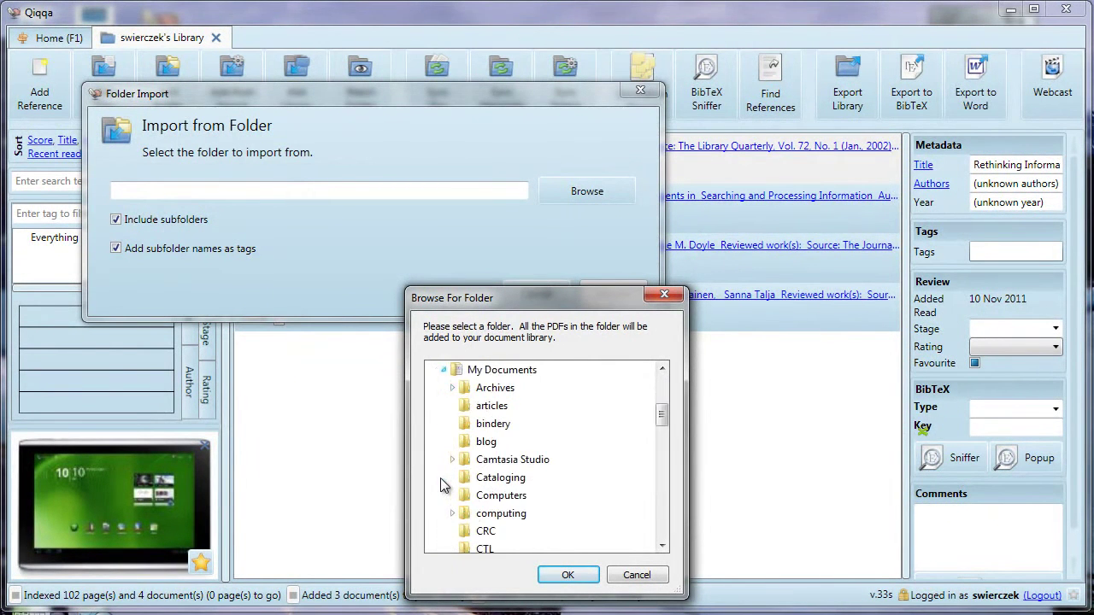
scroll(455, 472, "down", 5)
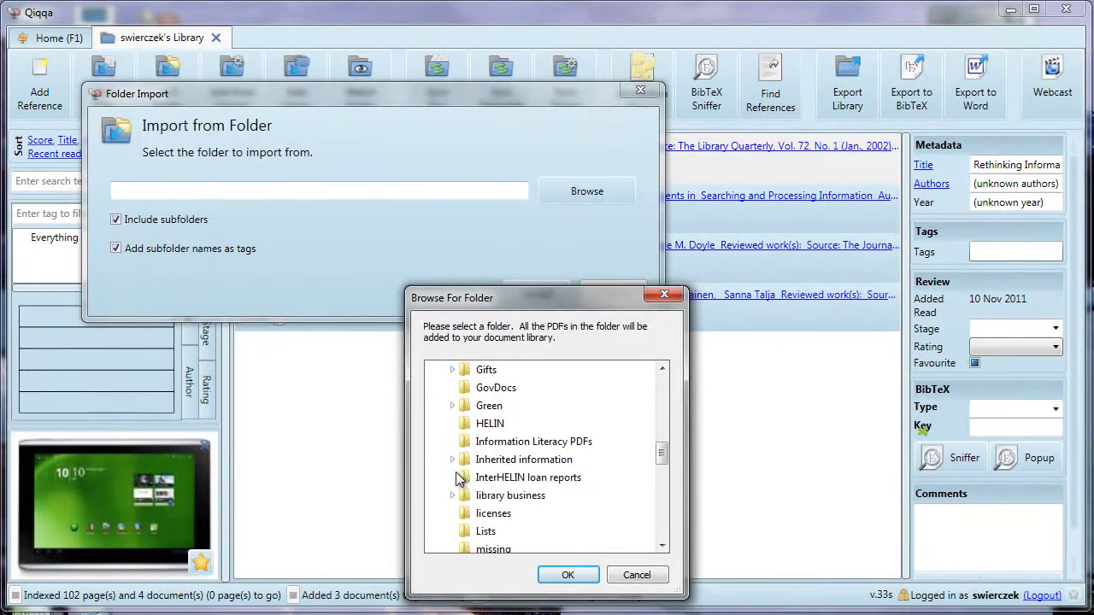
left_click(513, 443)
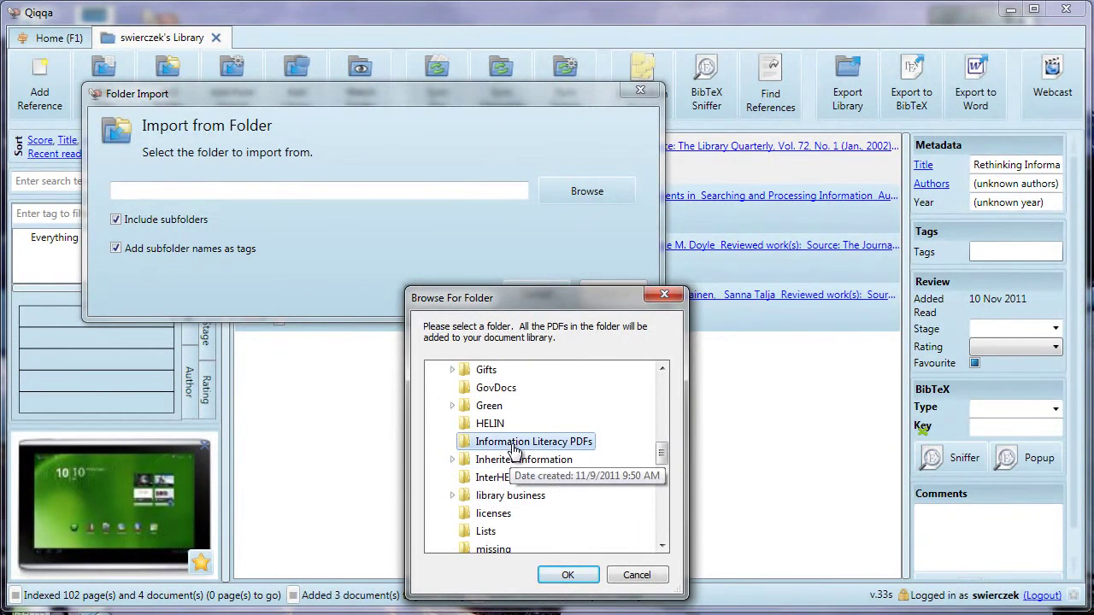
left_click(569, 575)
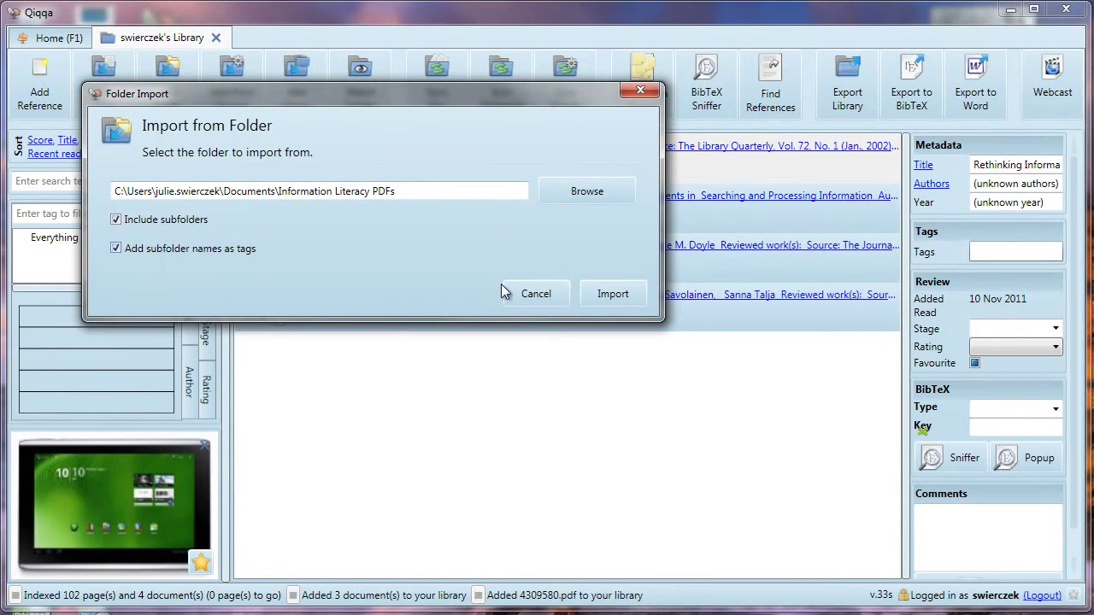
left_click(613, 294)
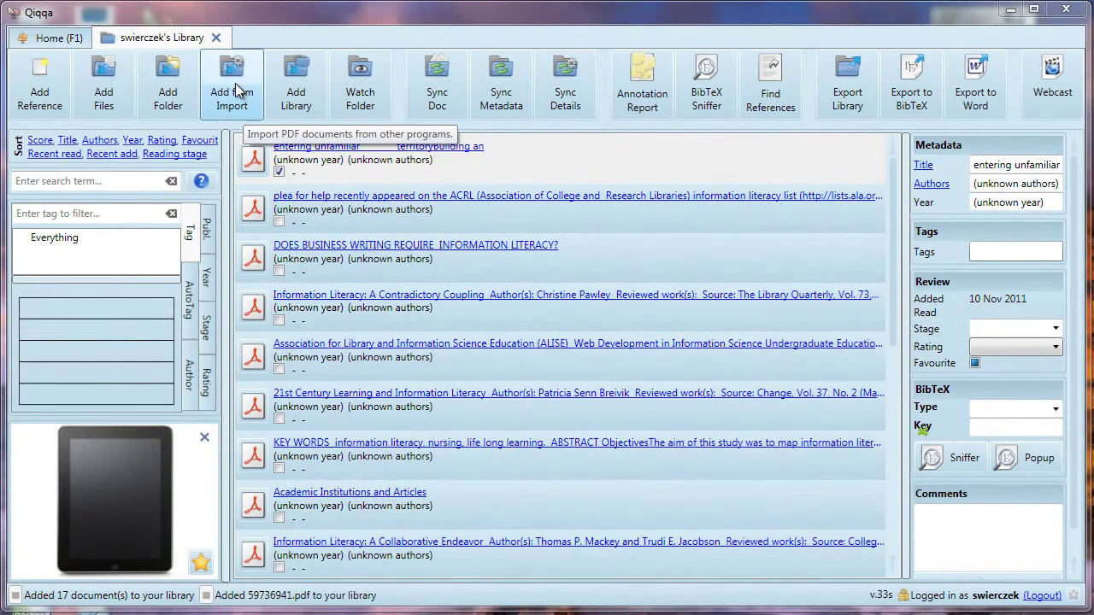
left_click(237, 86)
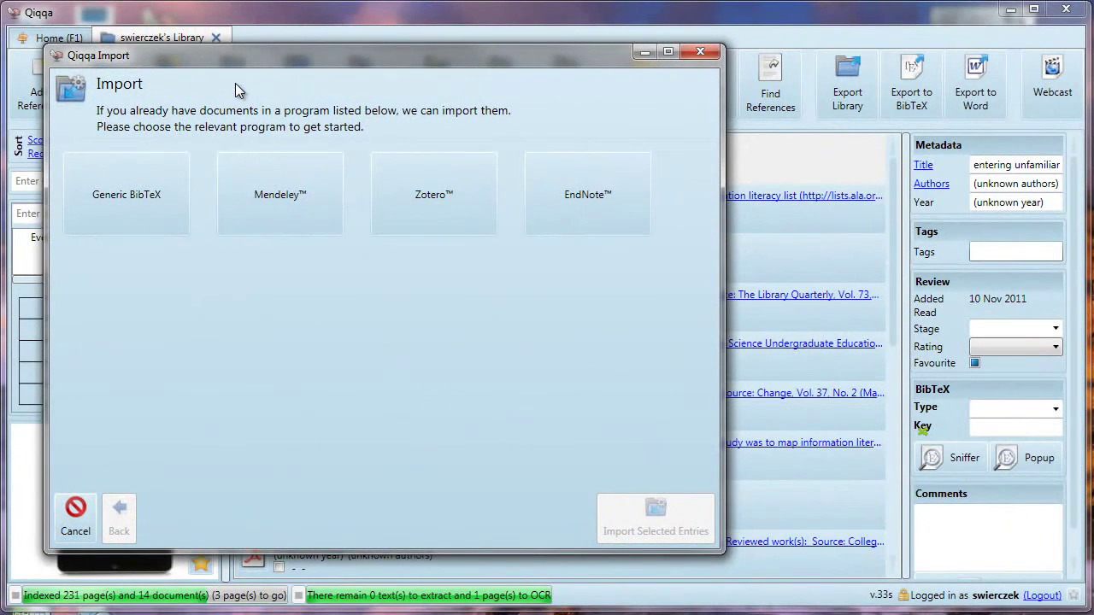
left_click(76, 517)
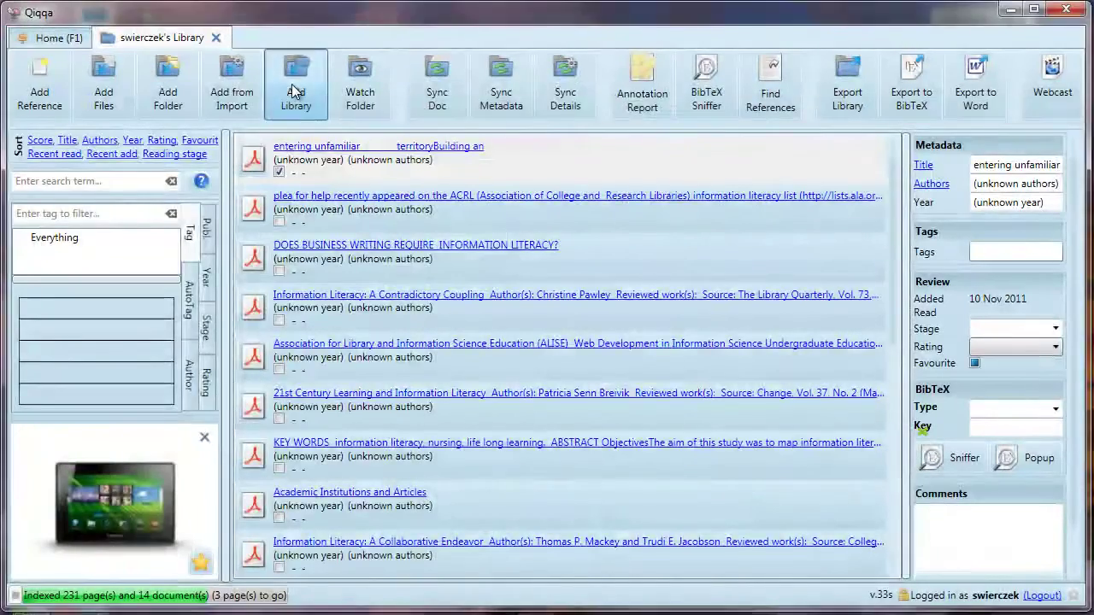
left_click(292, 83)
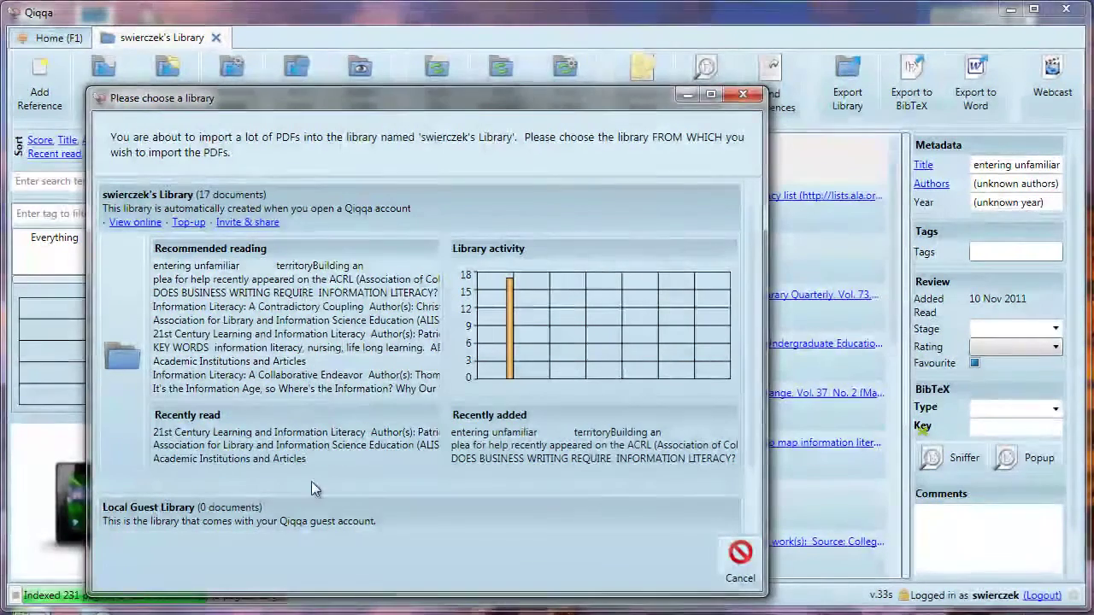
left_click(740, 560)
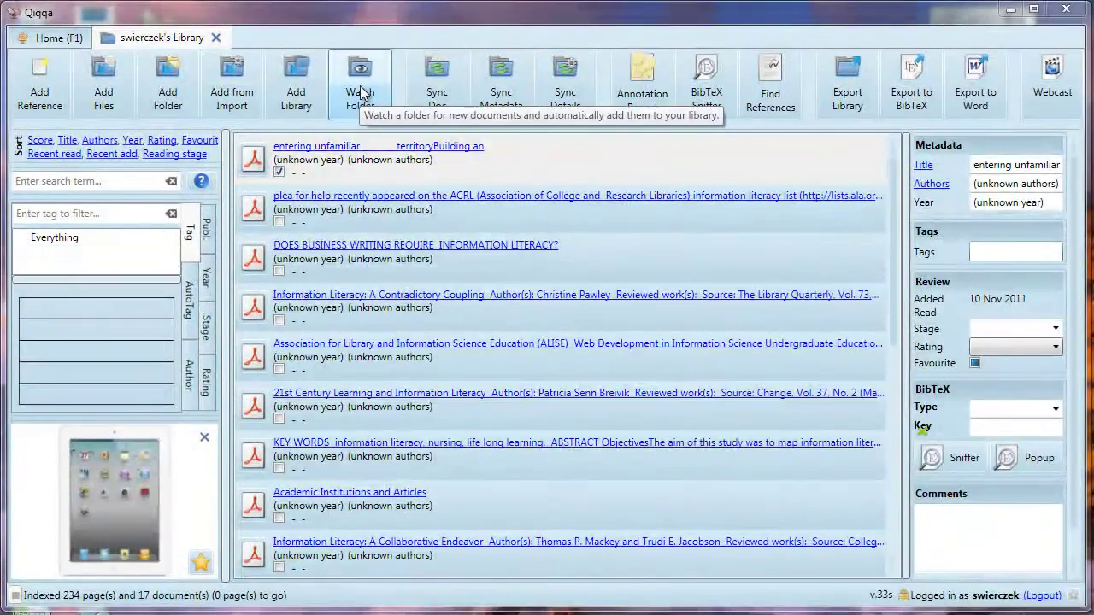
- Set My Documents\Information Literacy PDFs as a watched folder for automatic import
left_click(361, 94)
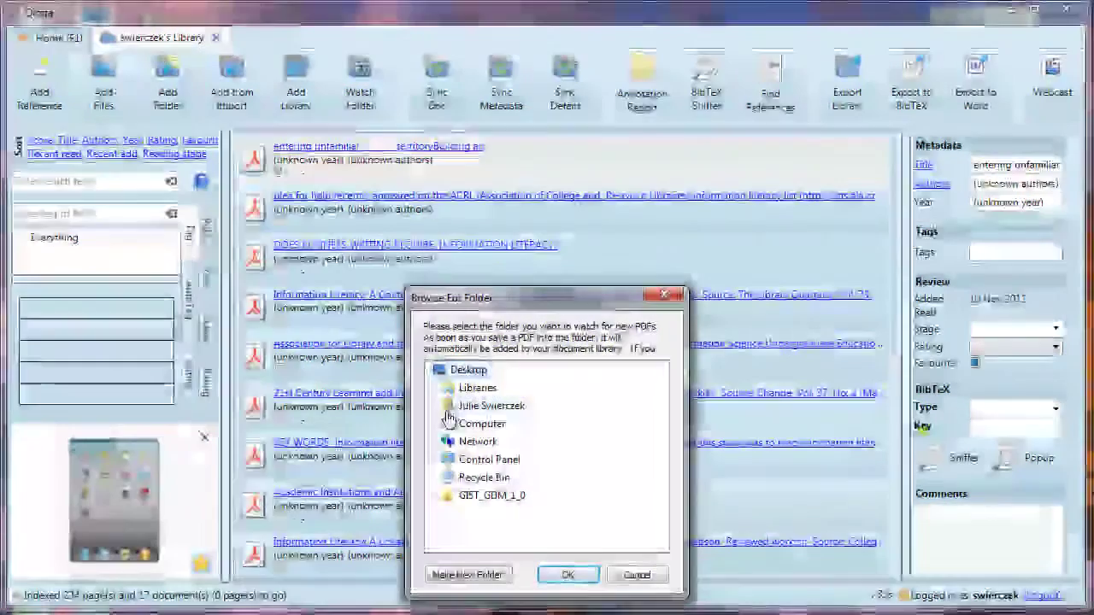
left_click(441, 407)
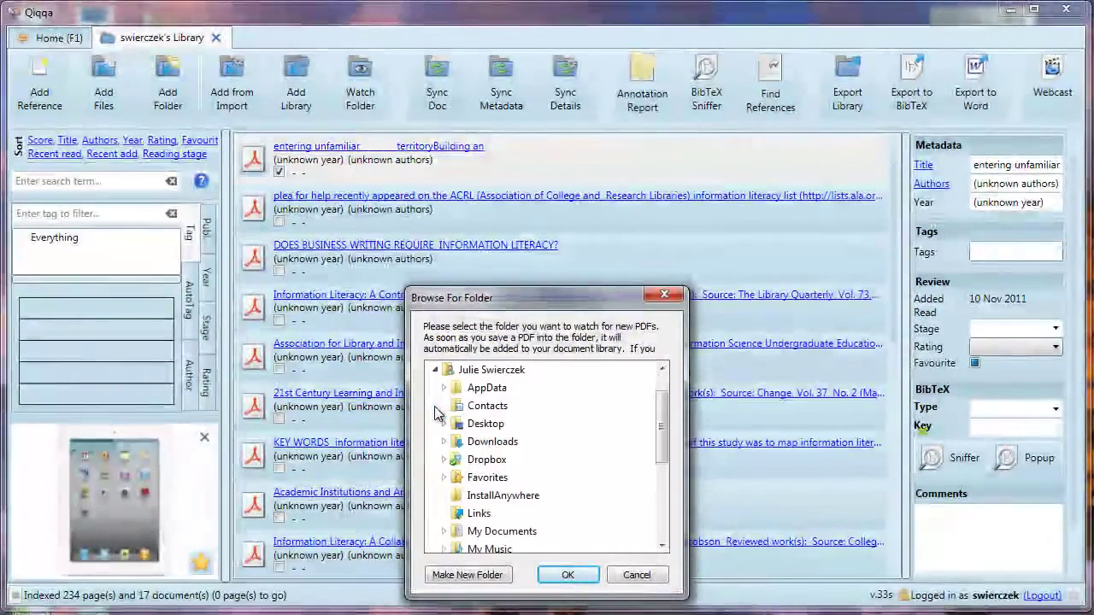
left_click(444, 531)
scroll(574, 475, "down", 5)
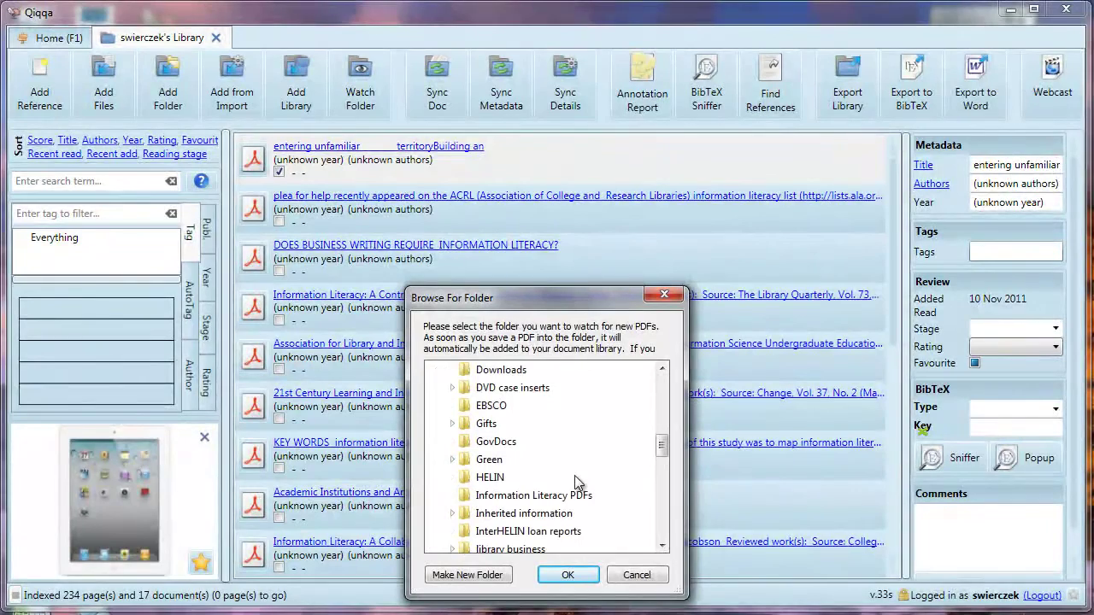
left_click(533, 496)
left_click(568, 575)
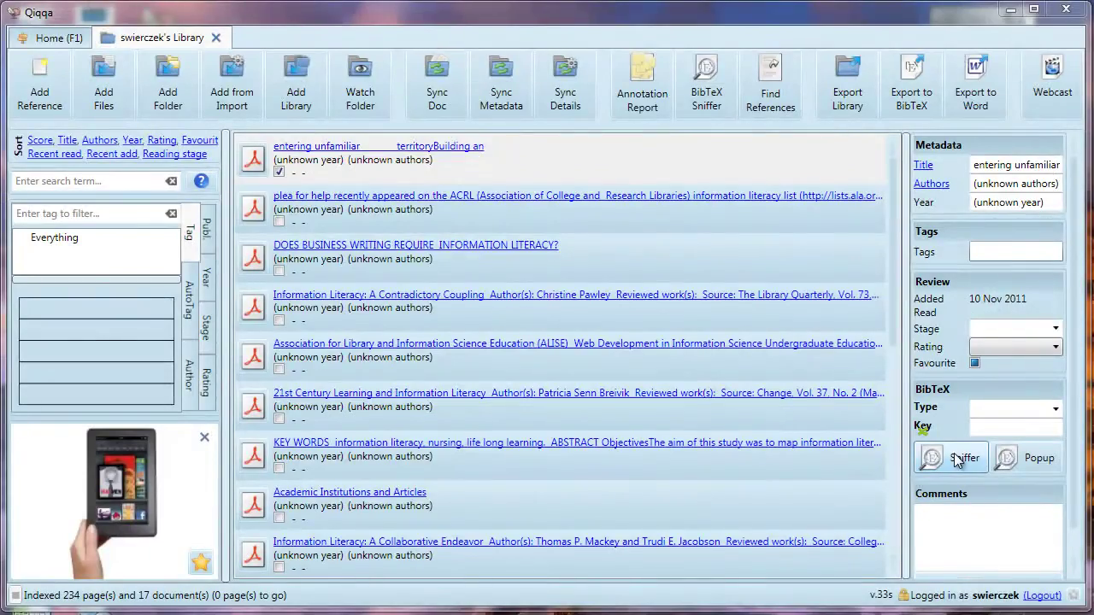
- Start the metadata sniffer for the untitled paper and enlarge its window and PDF preview
left_click(957, 460)
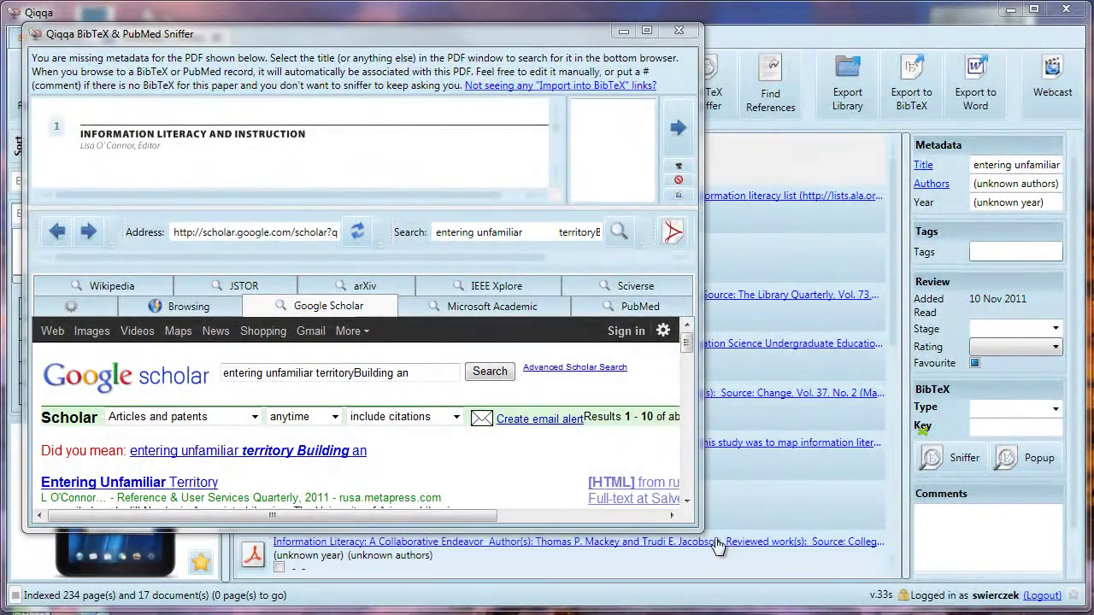
left_click_drag(703, 531, 752, 602)
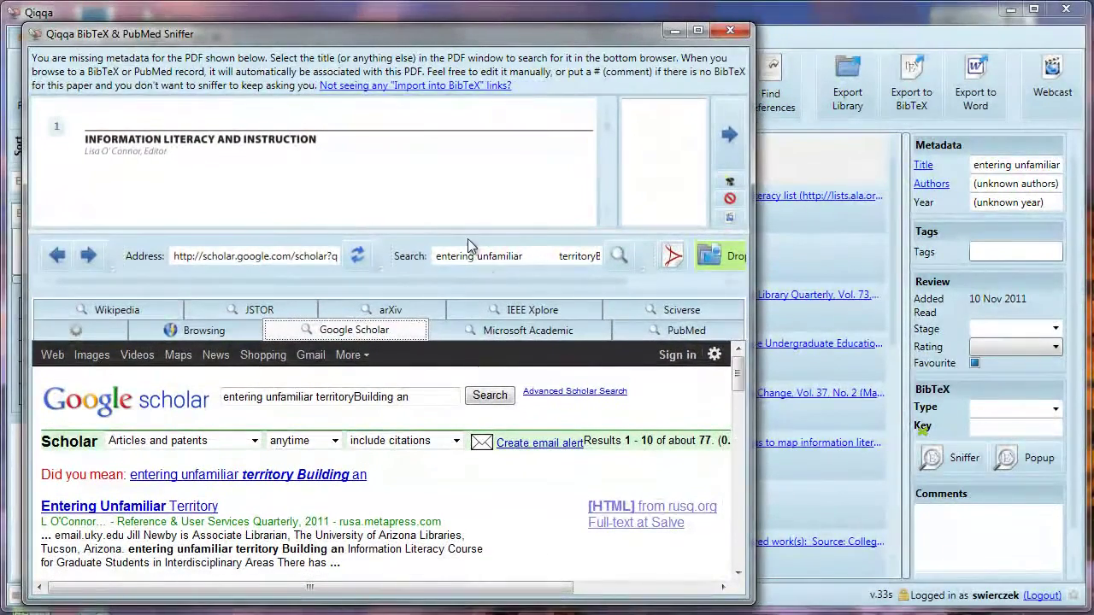
mouse_move(467, 236)
left_mouse_down()
mouse_move(471, 265)
mouse_move(473, 253)
left_mouse_up()
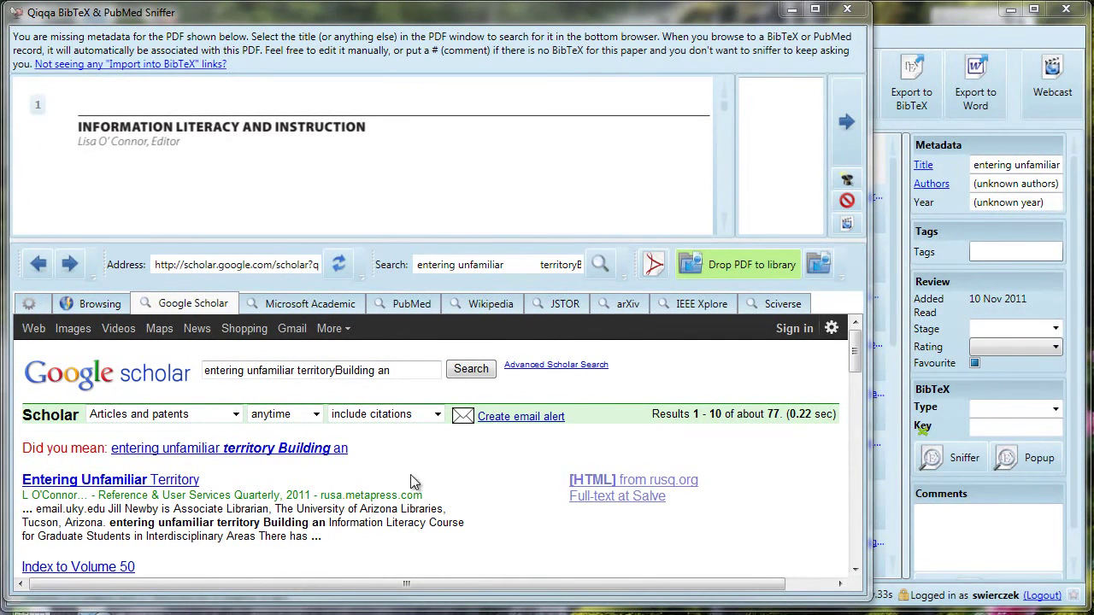
- Set Google Scholar preferences to show BibTeX citation import links and save
left_click(832, 330)
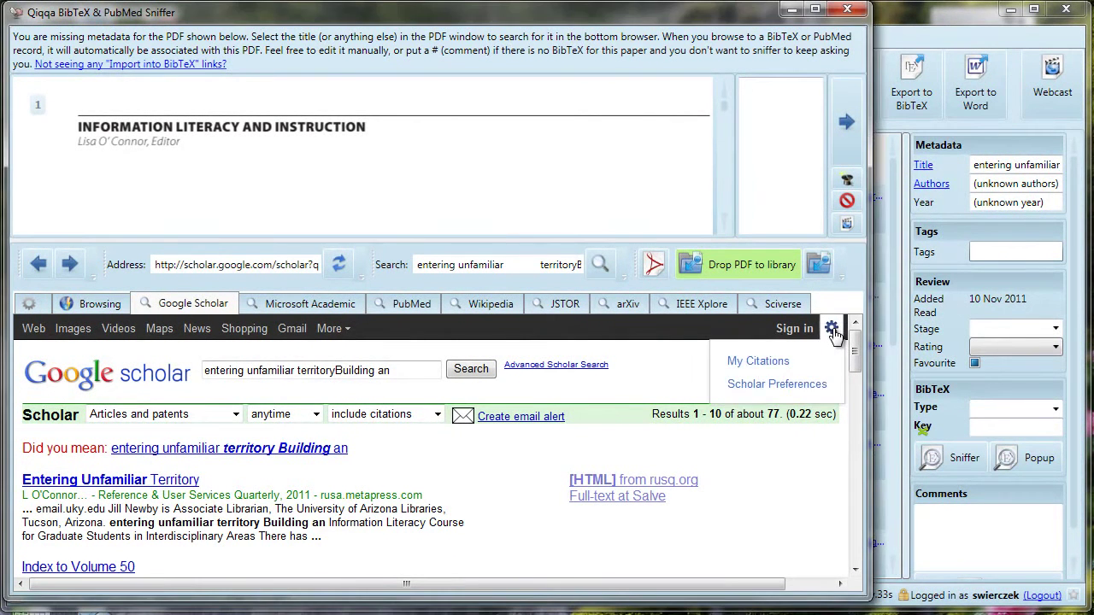
left_click(797, 385)
scroll(690, 427, "down", 10)
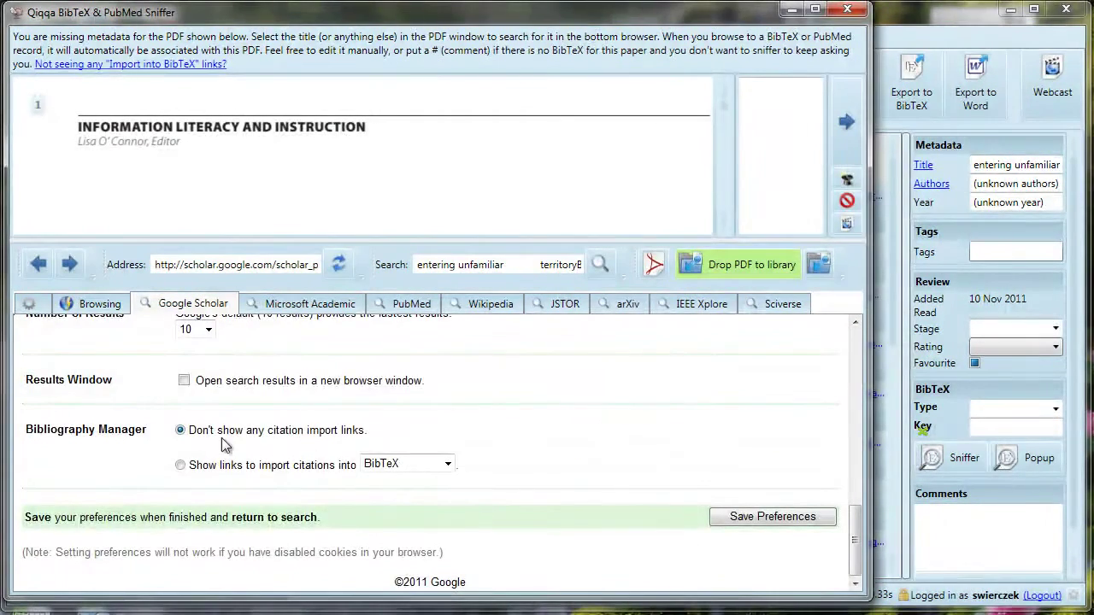
left_click(180, 466)
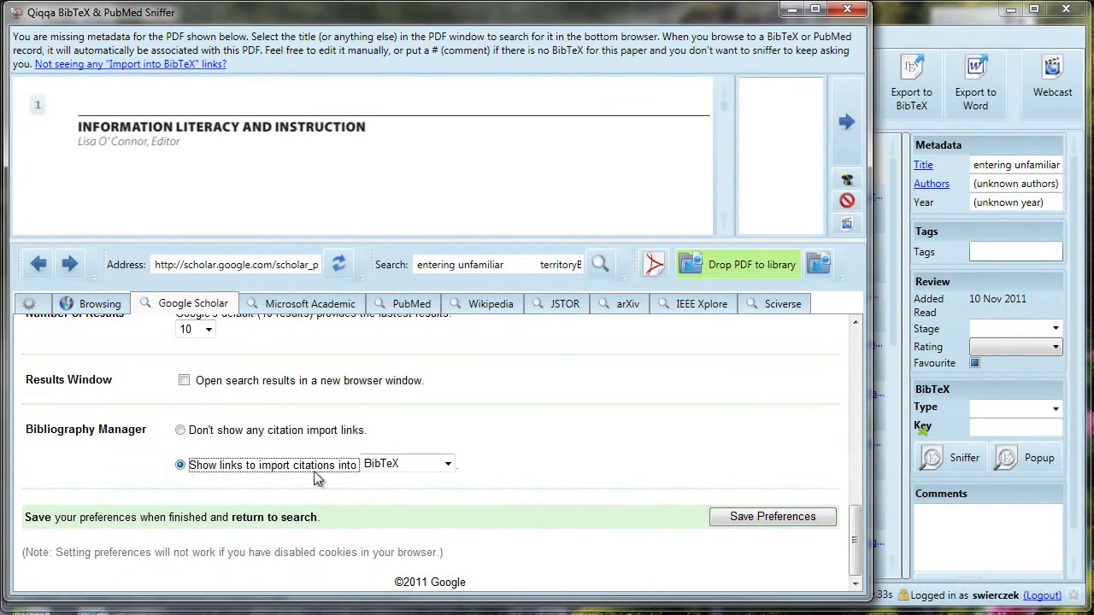
left_click(398, 467)
left_click(400, 482)
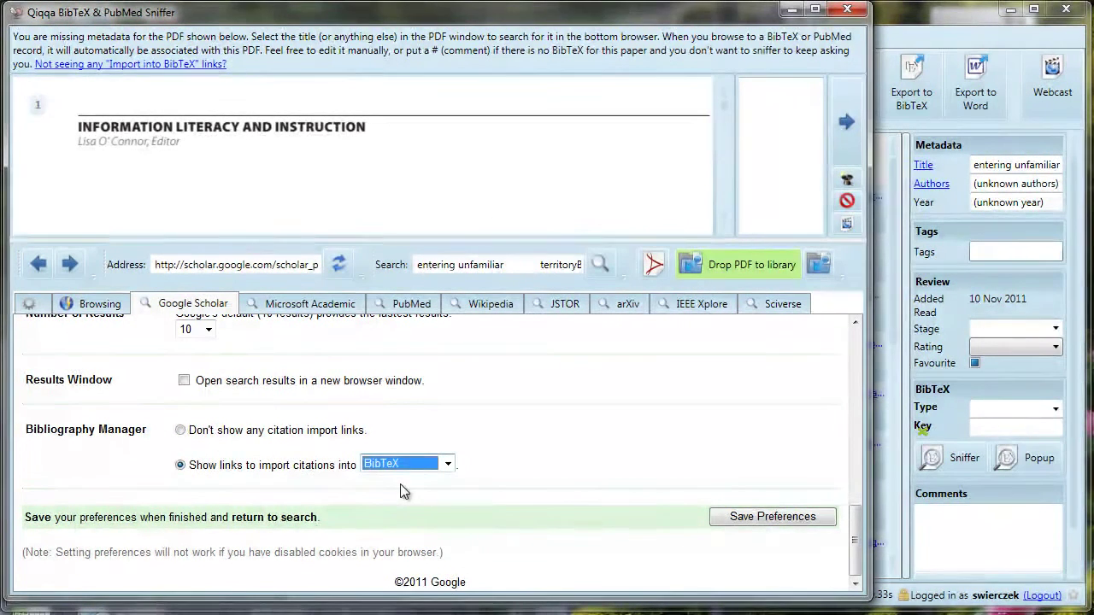
left_click(763, 516)
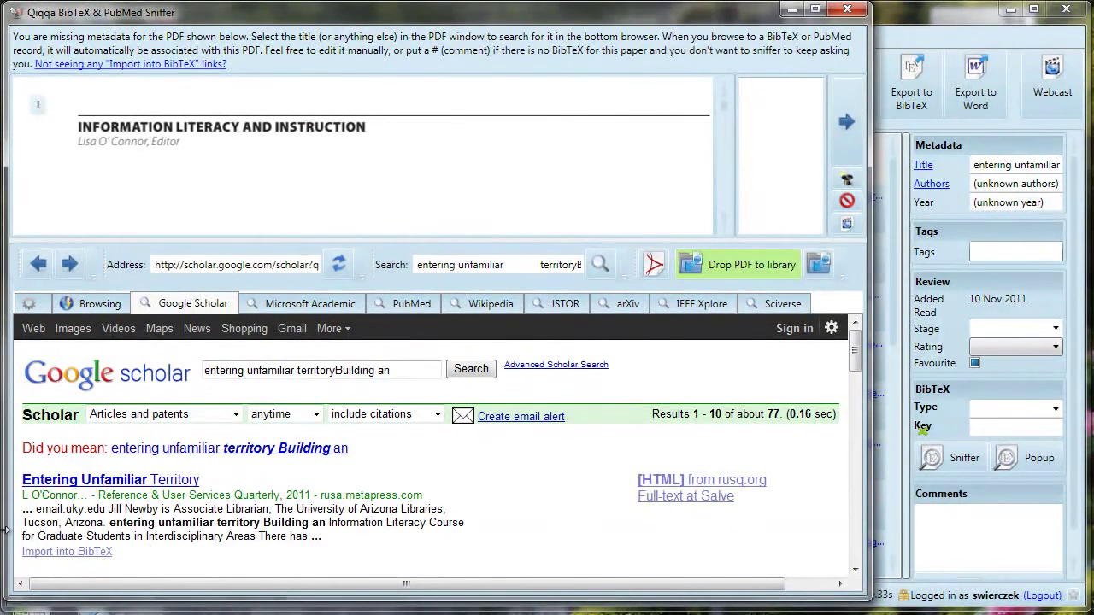
- Import the BibTeX record for "Entering Unfamiliar Territory" (2011) into the paper
scroll(150, 536, "down", 3)
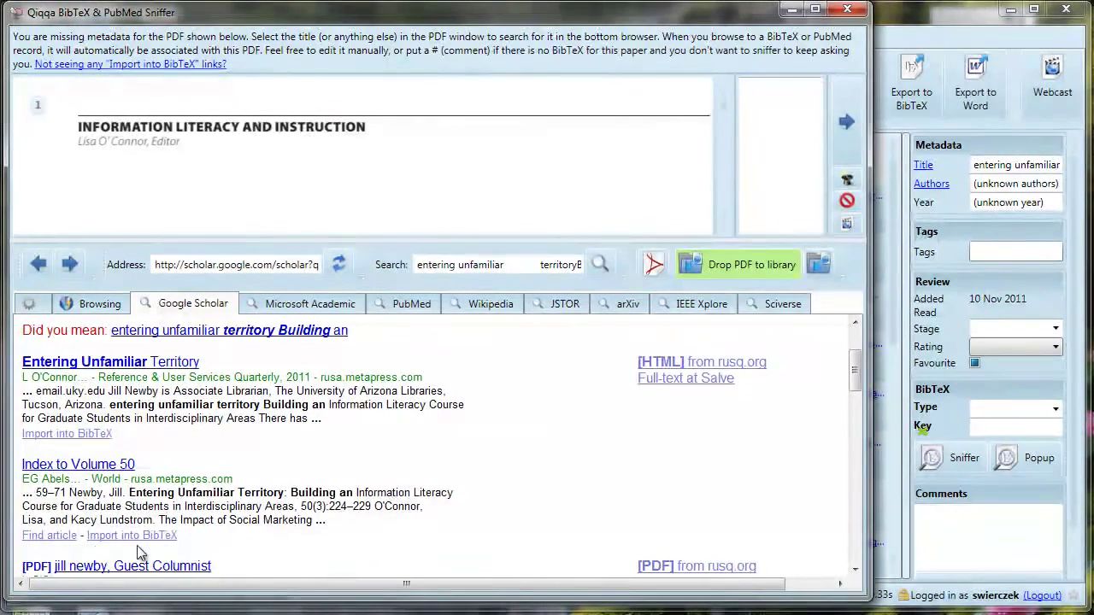
scroll(248, 540, "down", 2)
scroll(247, 540, "down", 1)
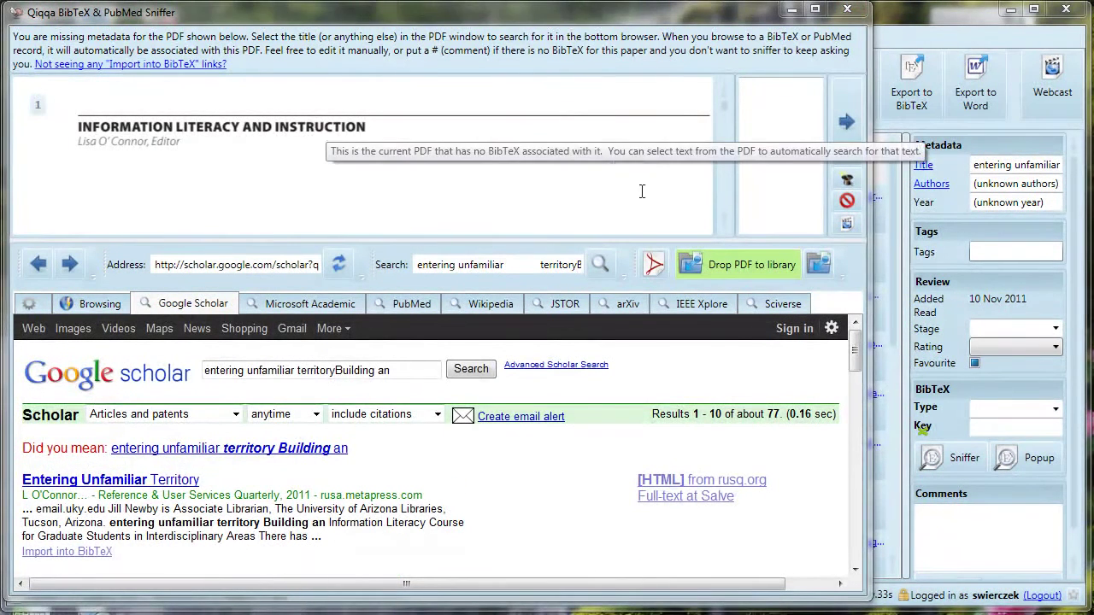
scroll(723, 224, "down", 2)
scroll(723, 224, "down", 8)
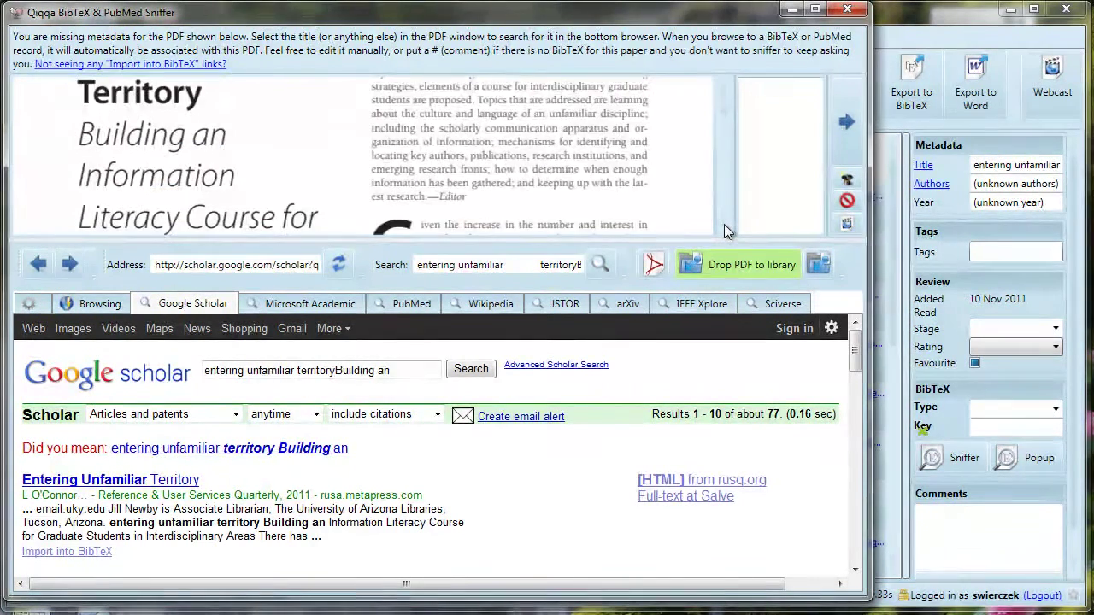
scroll(723, 224, "down", 7)
scroll(724, 224, "down", 10)
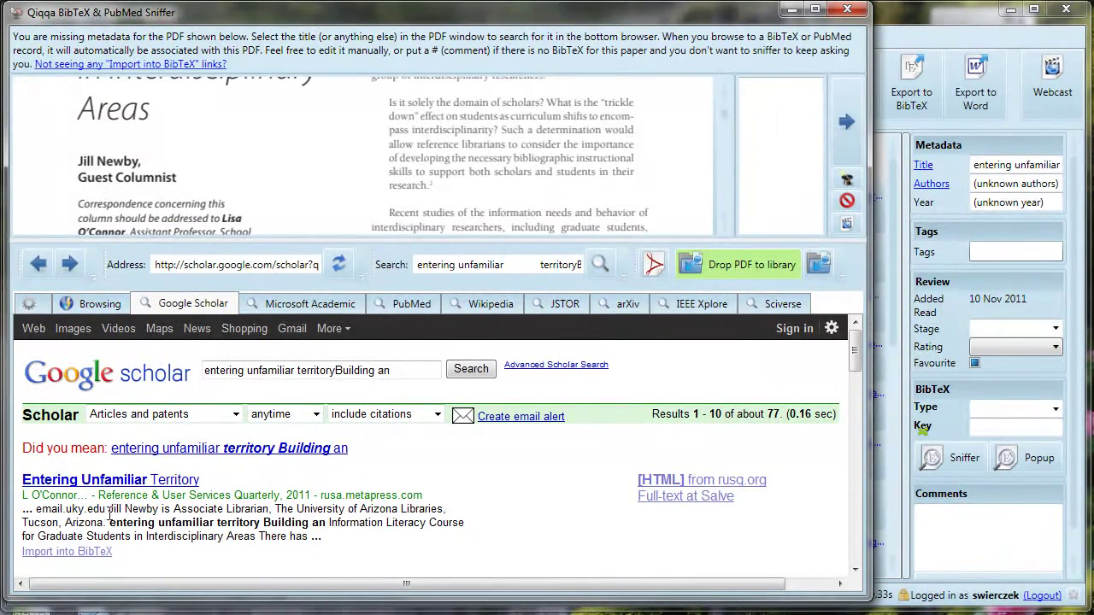
left_click(77, 552)
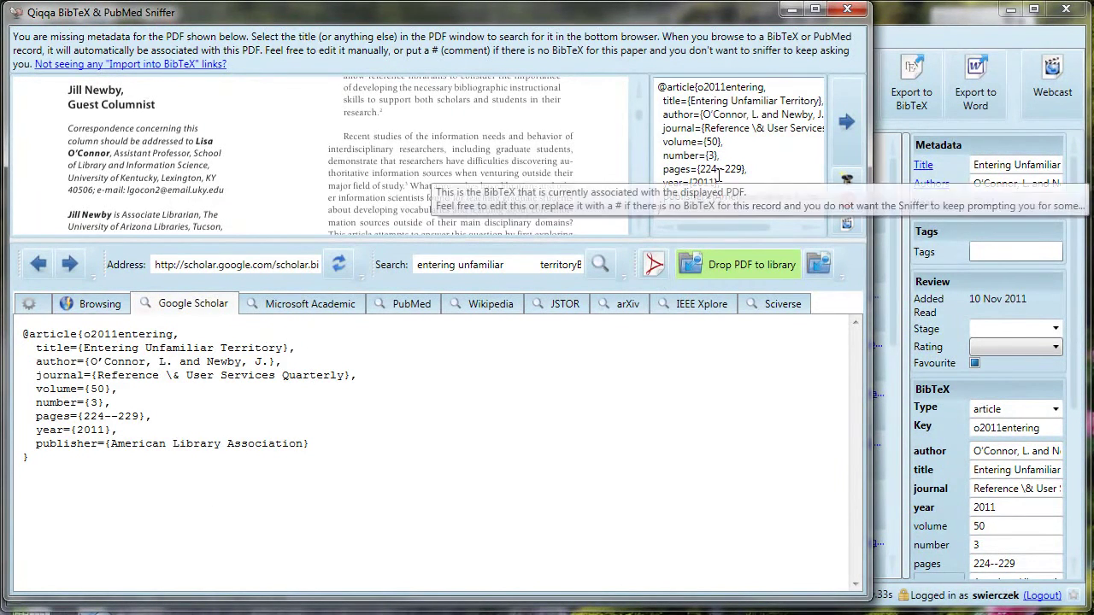
- Advance the sniffer to "Web Development in Information Science Undergraduate Education."
left_click(848, 129)
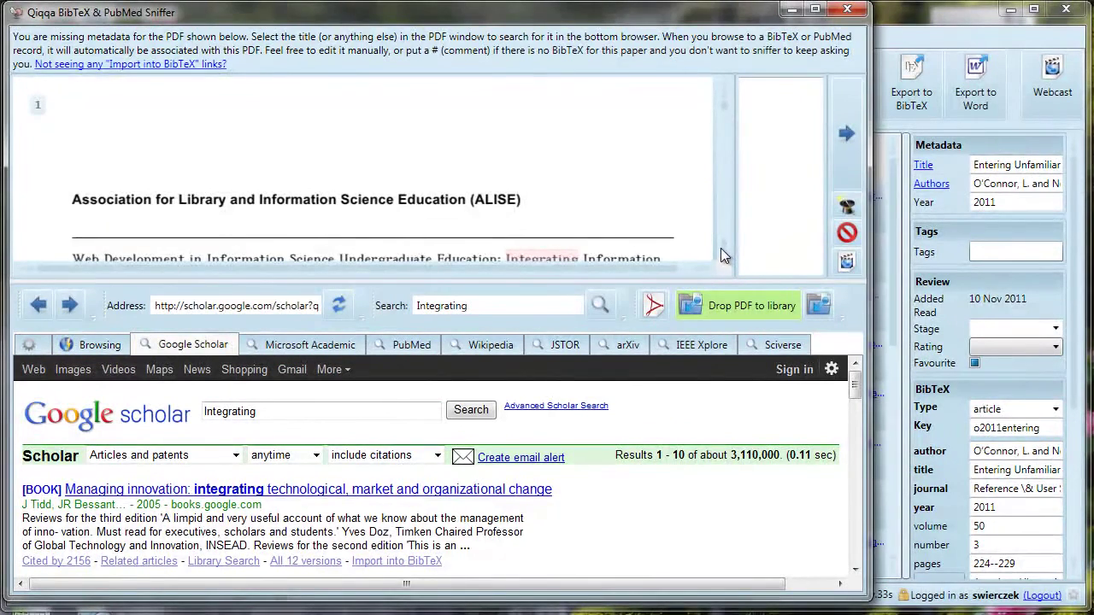
- Search Scholar with the paper's title and import the mackey2005web BibTeX record
scroll(723, 246, "down", 3)
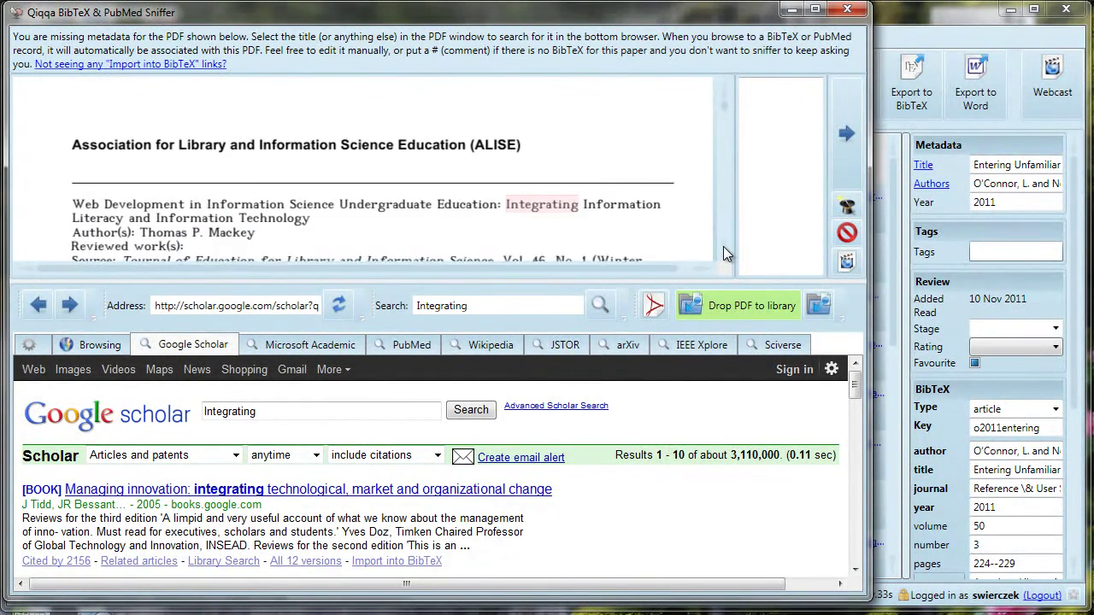
scroll(723, 246, "down", 1)
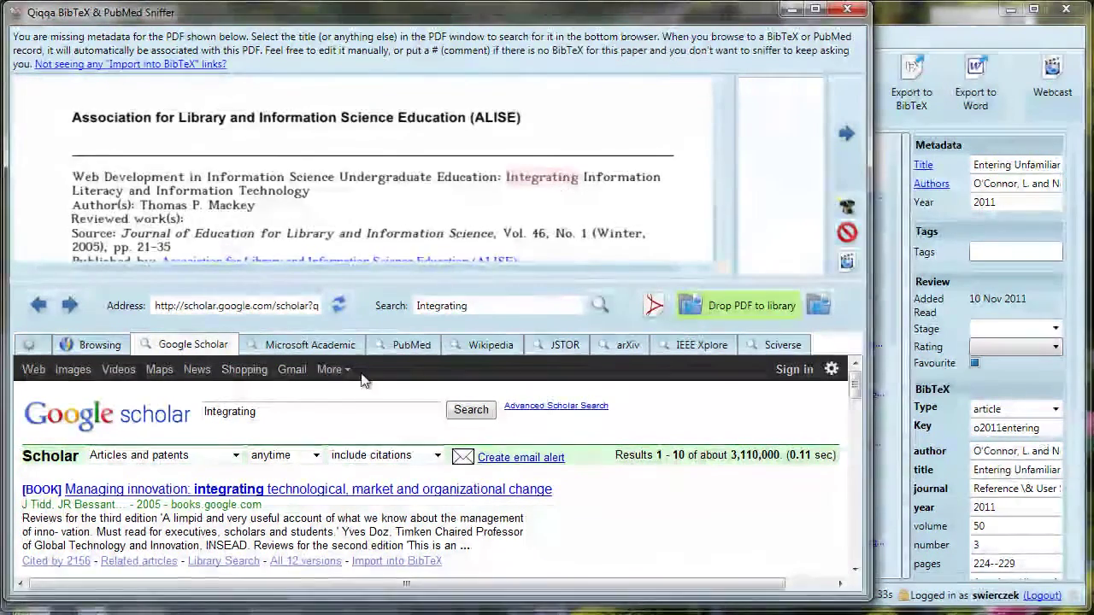
left_click_drag(258, 411, 200, 411)
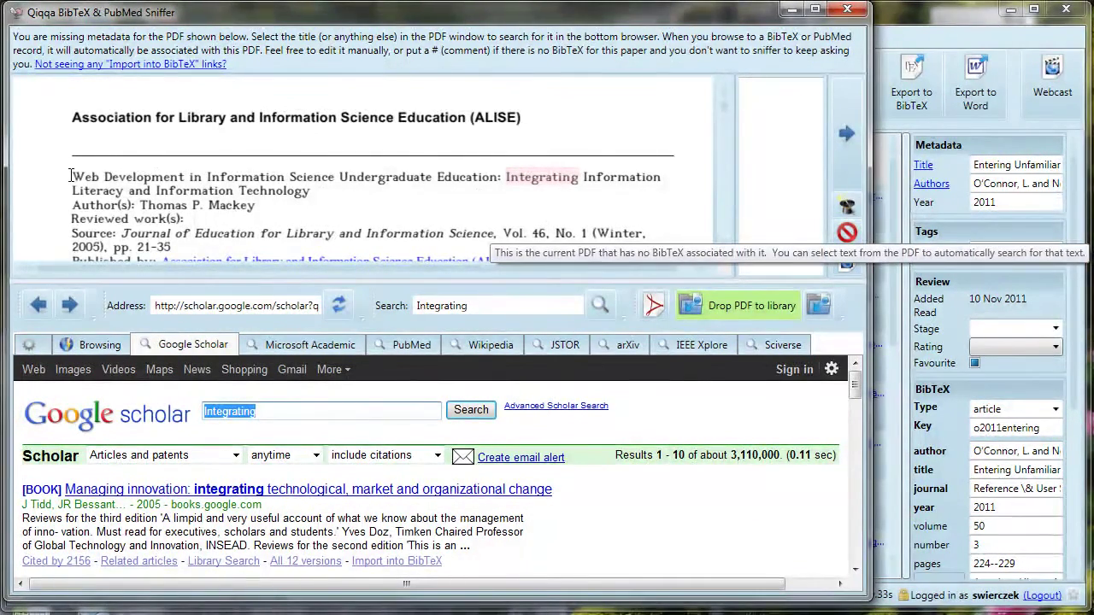
left_click_drag(72, 175, 340, 197)
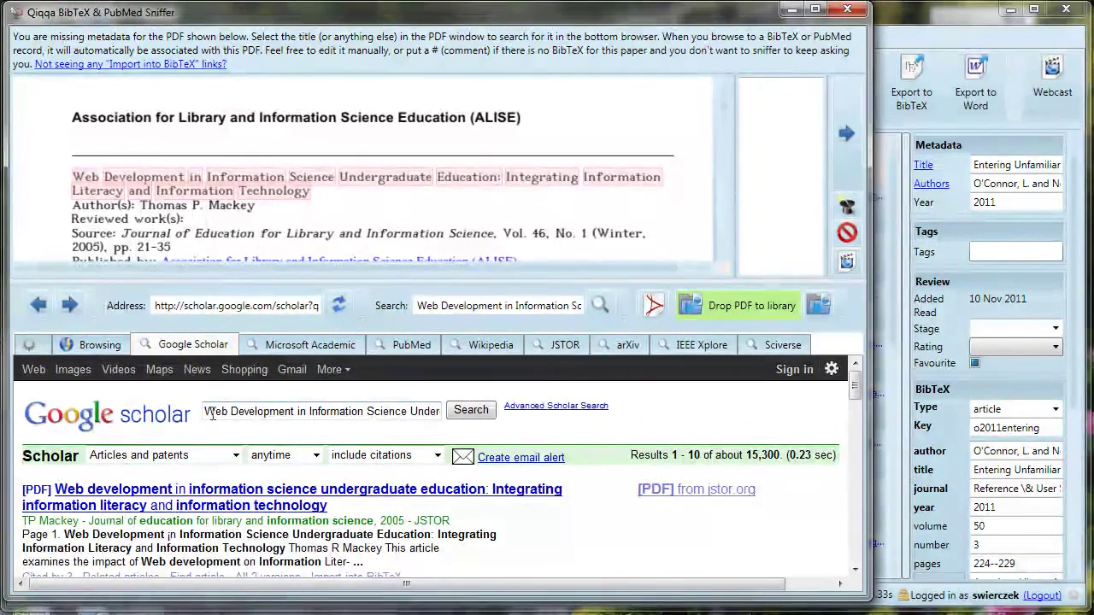
left_click_drag(210, 413, 502, 434)
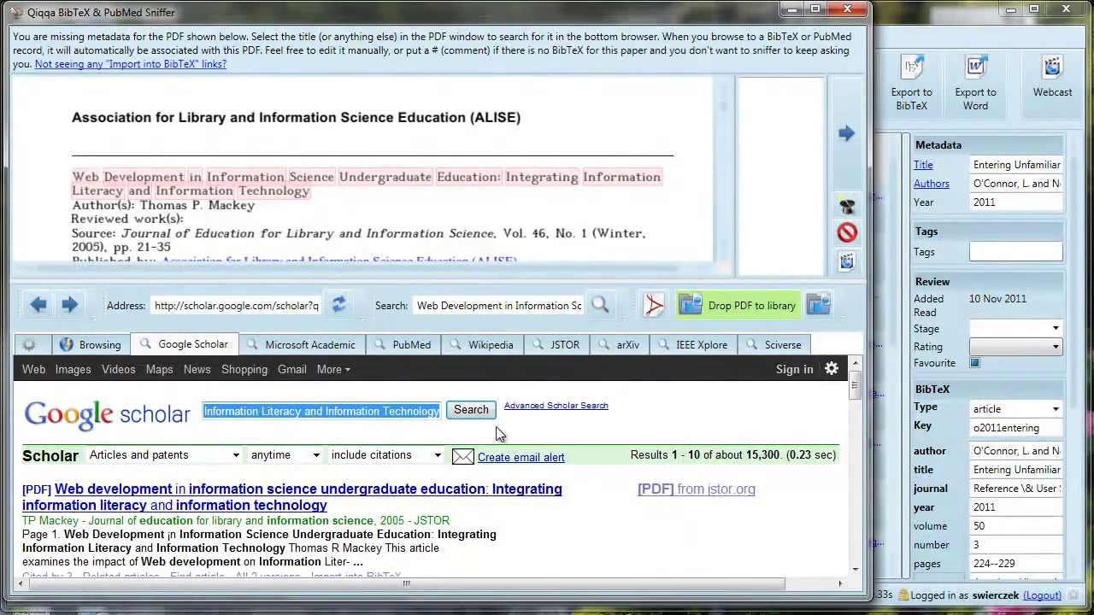
left_click(505, 530)
scroll(367, 521, "down", 2)
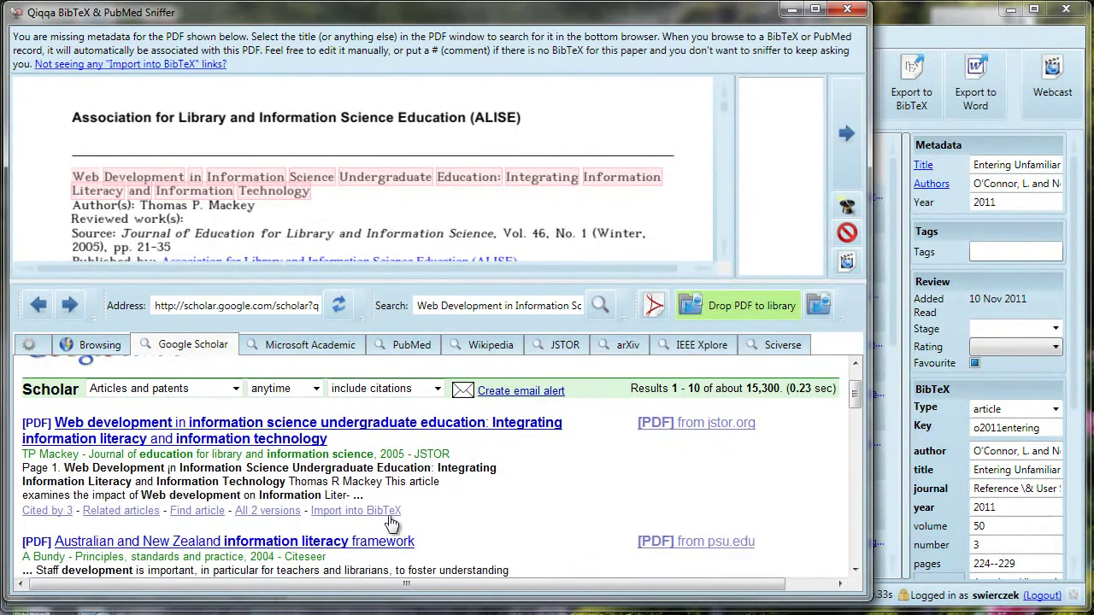
left_click(367, 512)
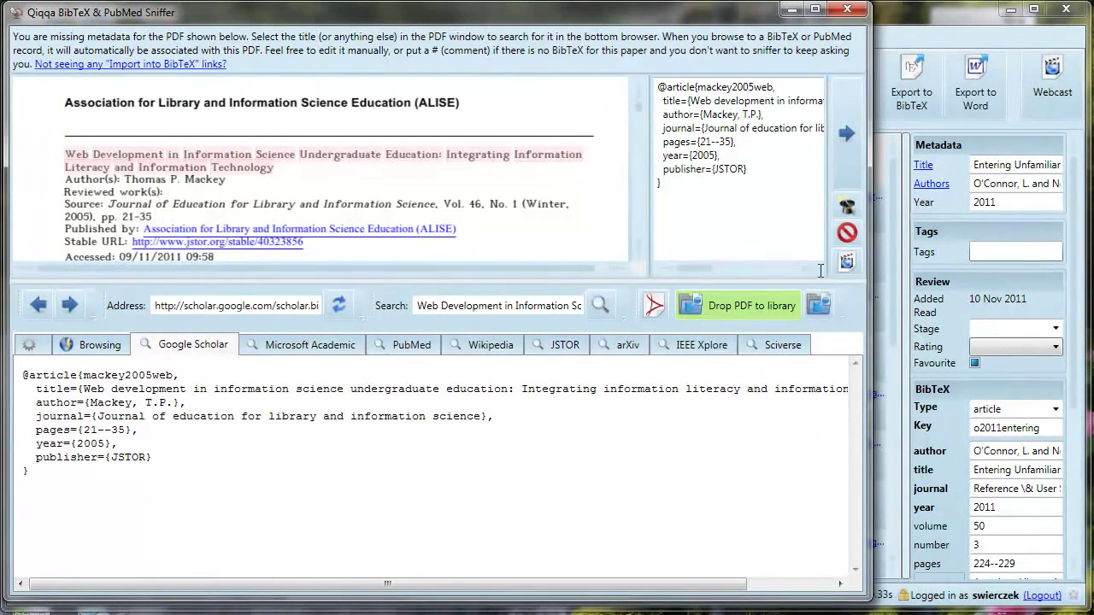
- Attach BibTeX pawley2003information to "Information Literacy: A Contradictory Coupling," then advance to Economic Literacy
left_click(847, 133)
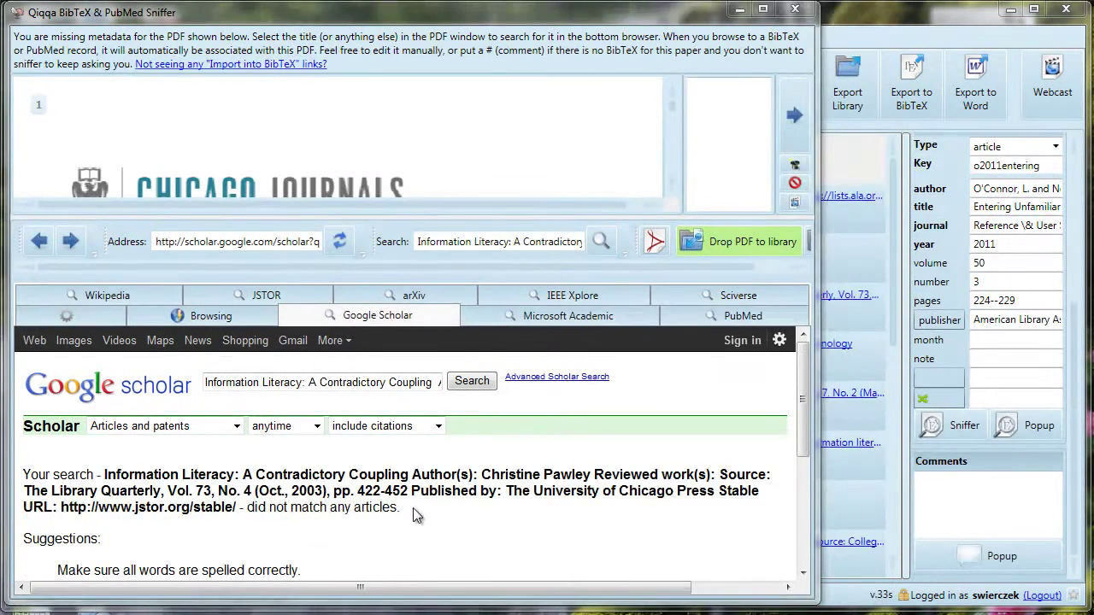
left_click_drag(413, 508, 28, 480)
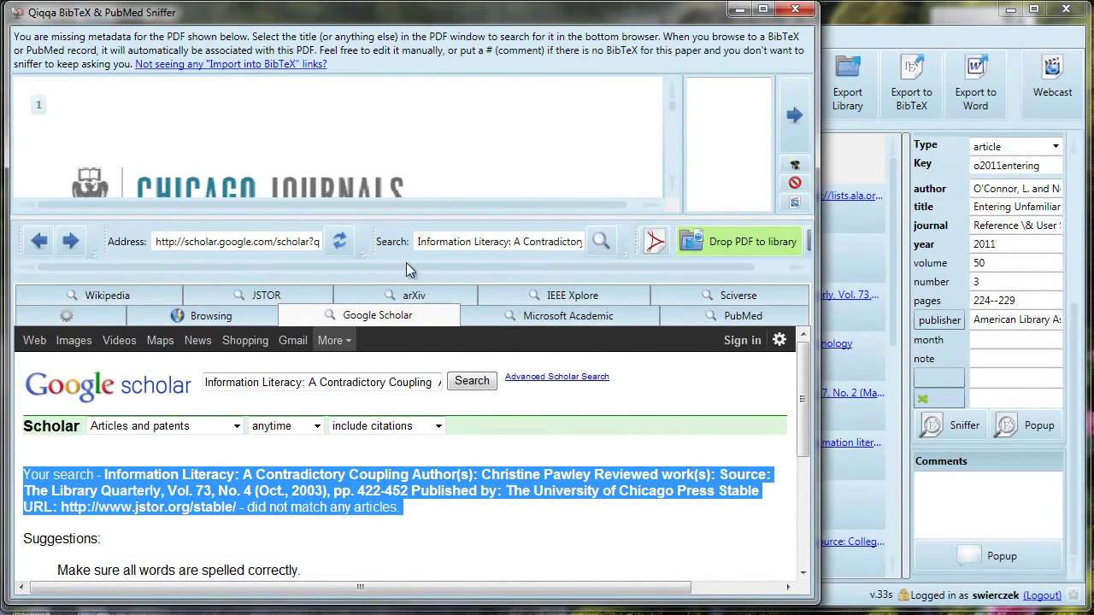
scroll(673, 185, "down", 2)
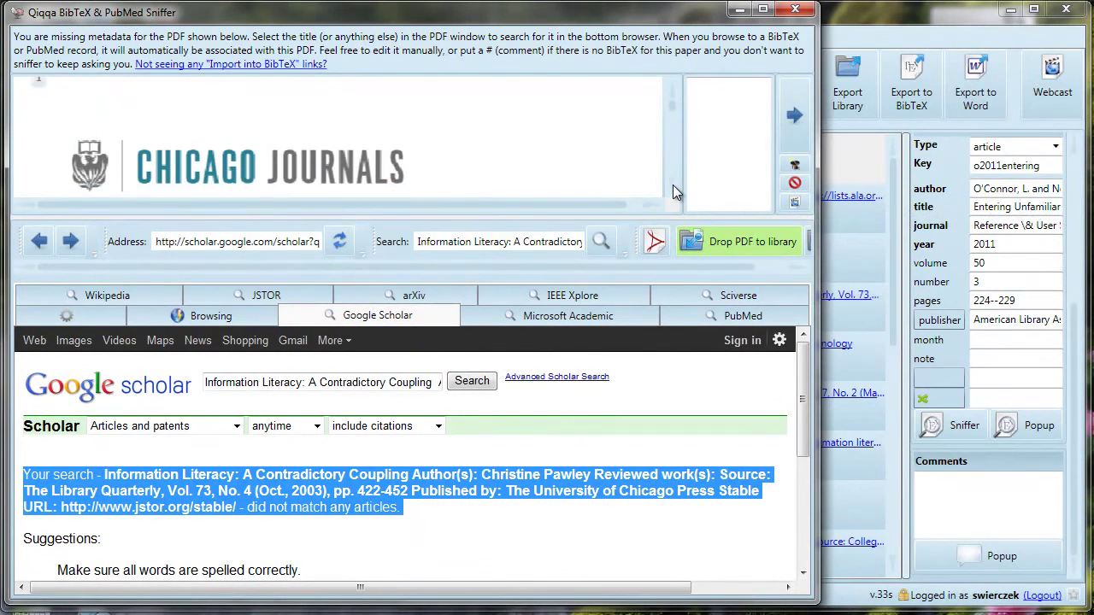
scroll(672, 184, "down", 3)
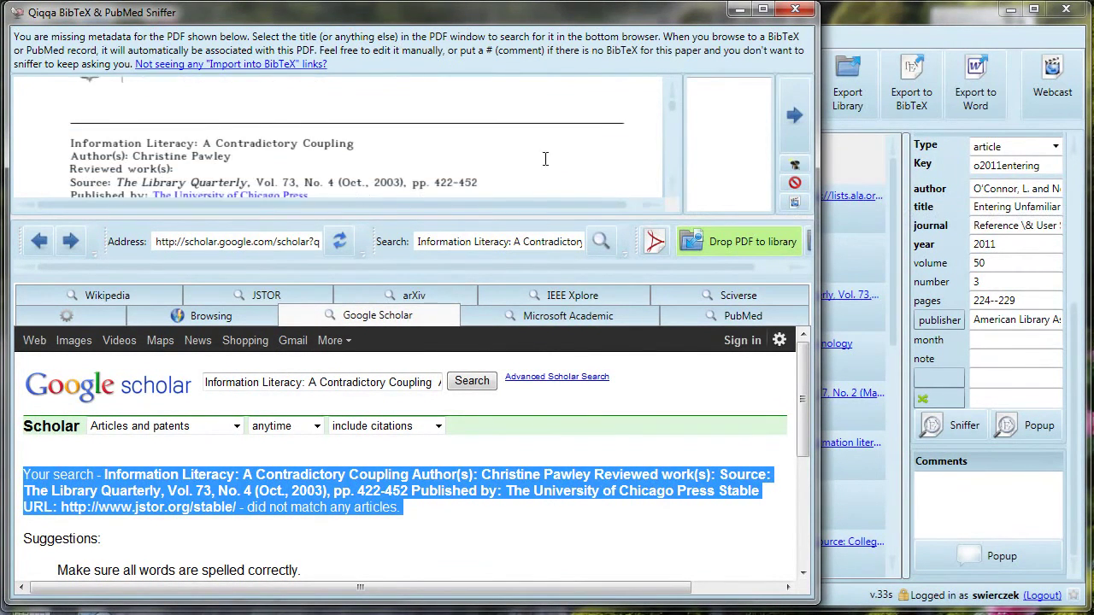
left_click_drag(358, 144, 70, 144)
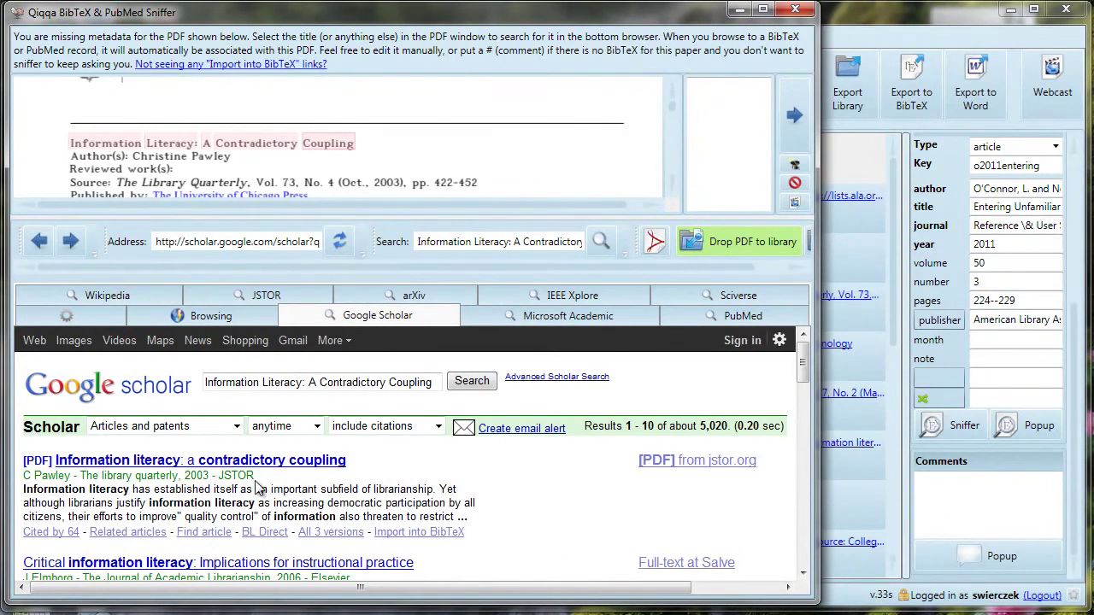
left_click(412, 534)
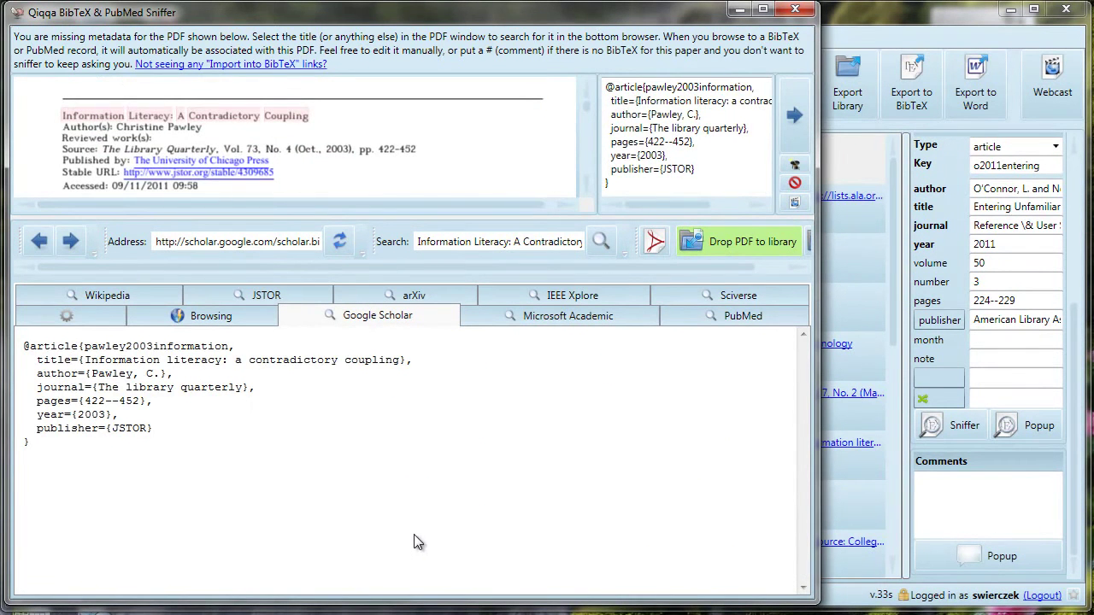
left_click(792, 115)
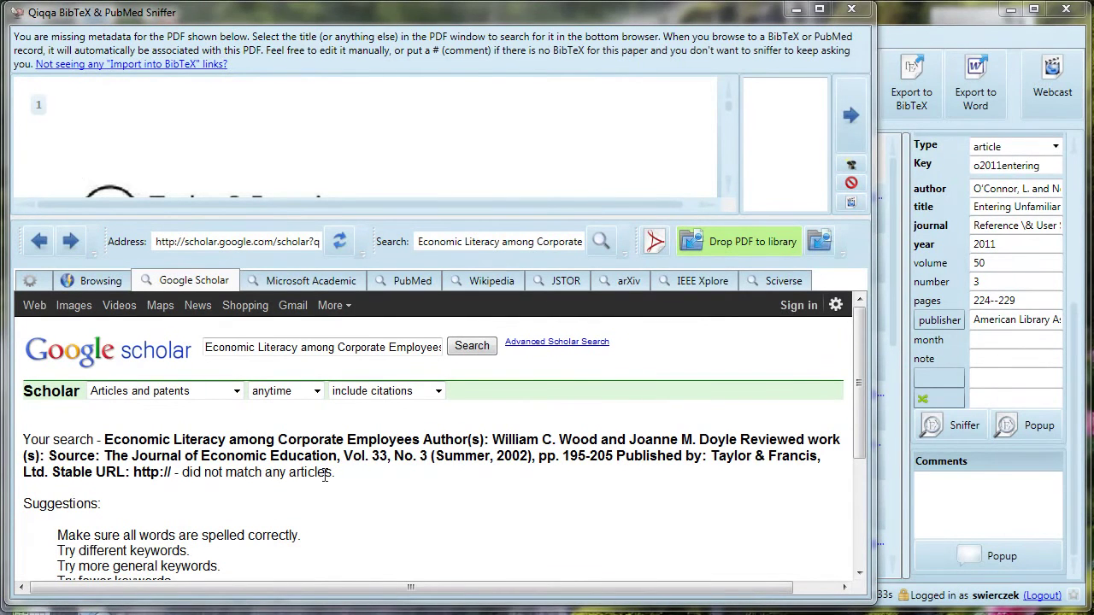
- Attach BibTeX wood2002economic to the Economic Literacy paper and advance to "Weighing the Research Paper Option."
scroll(727, 189, "down", 3)
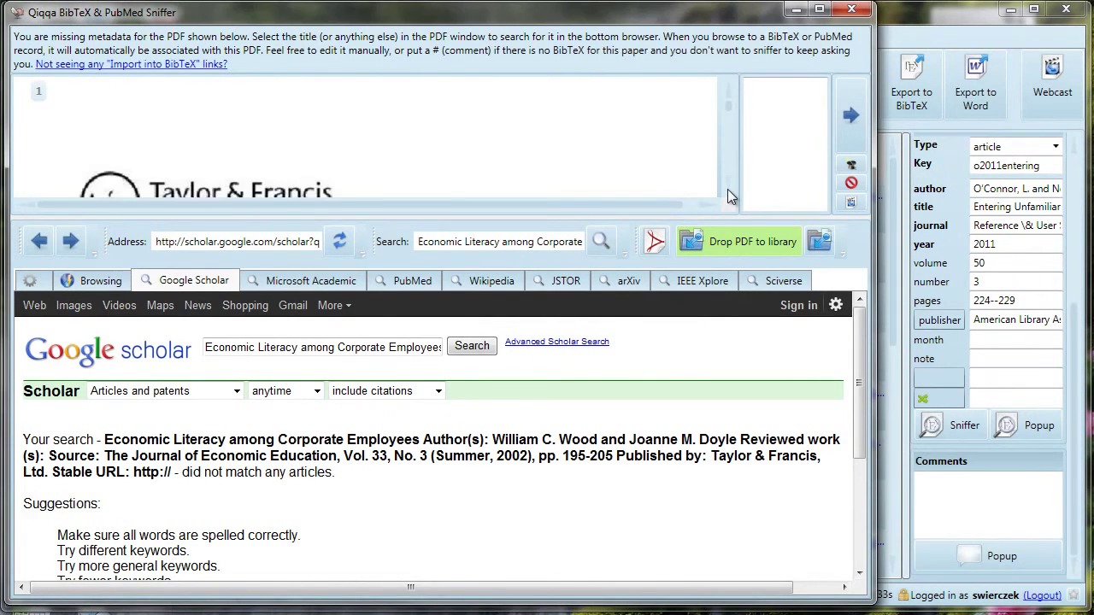
scroll(727, 189, "down", 2)
left_click_drag(74, 106, 357, 103)
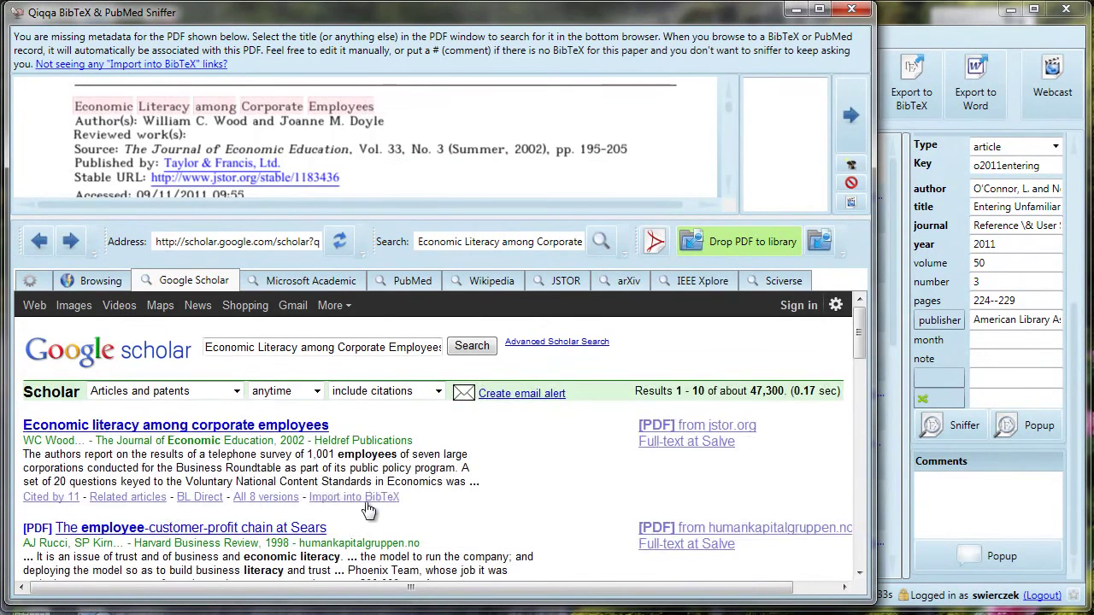
left_click(366, 498)
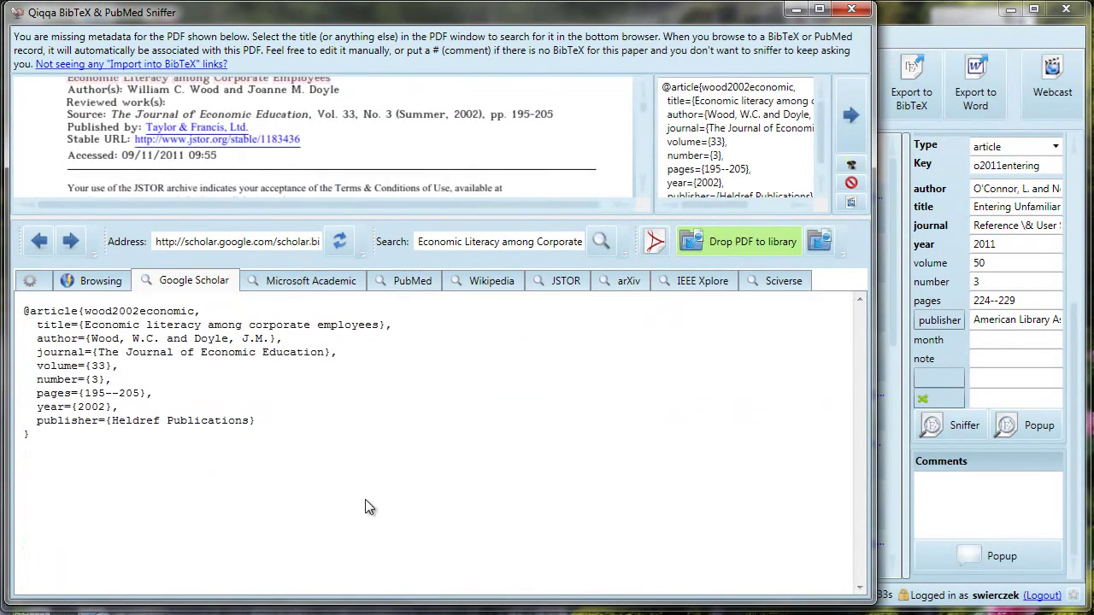
left_click(850, 118)
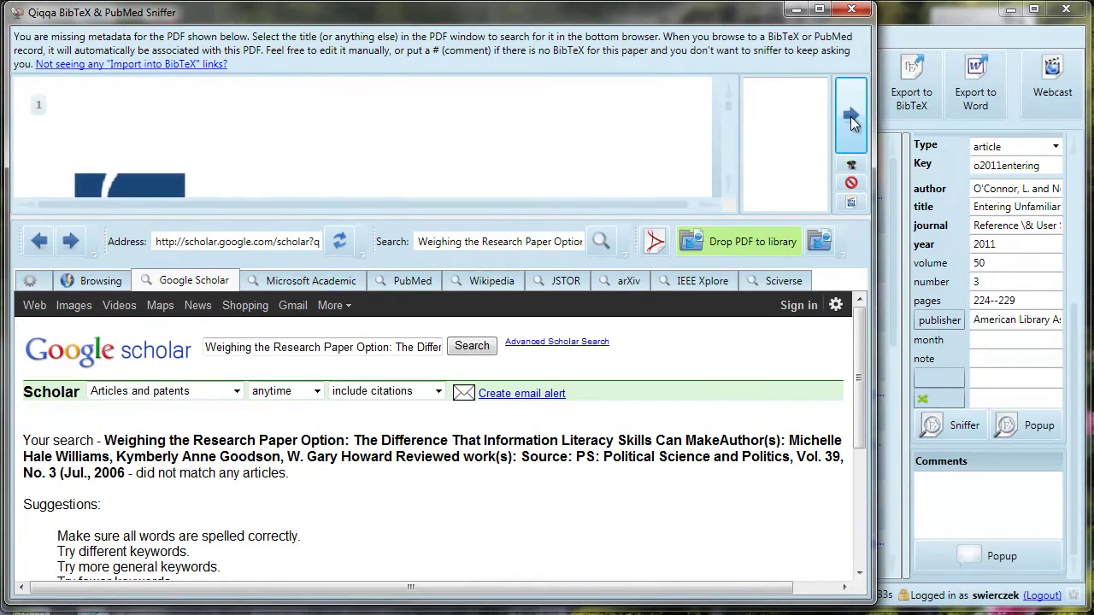
- Turn on auto-browsing to the first Scholar result and select the PDF's title
left_click(850, 167)
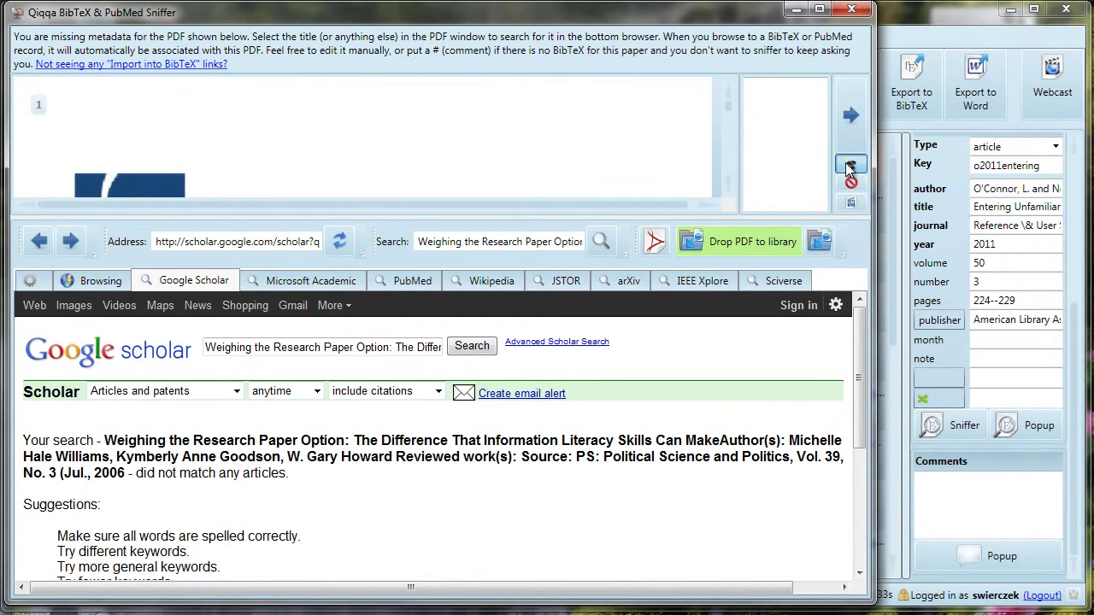
scroll(358, 141, "down", 5)
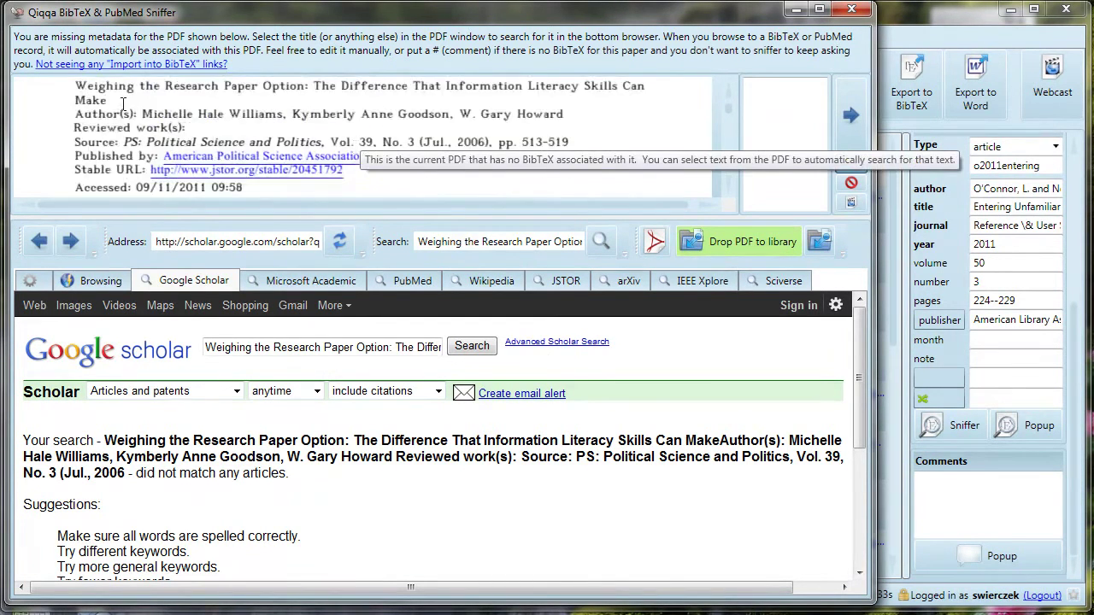
left_click_drag(76, 86, 116, 99)
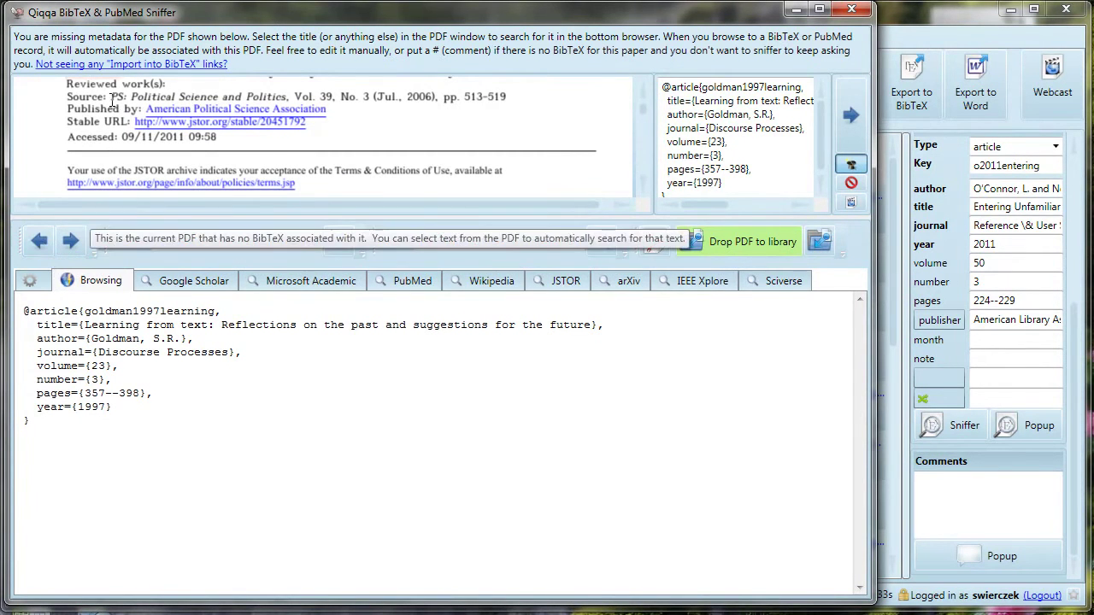
- Search Scholar by the full Weighing title, attach BibTeX williams2006weighing, and advance to the next paper
double_click(349, 96)
scroll(353, 111, "up", 2)
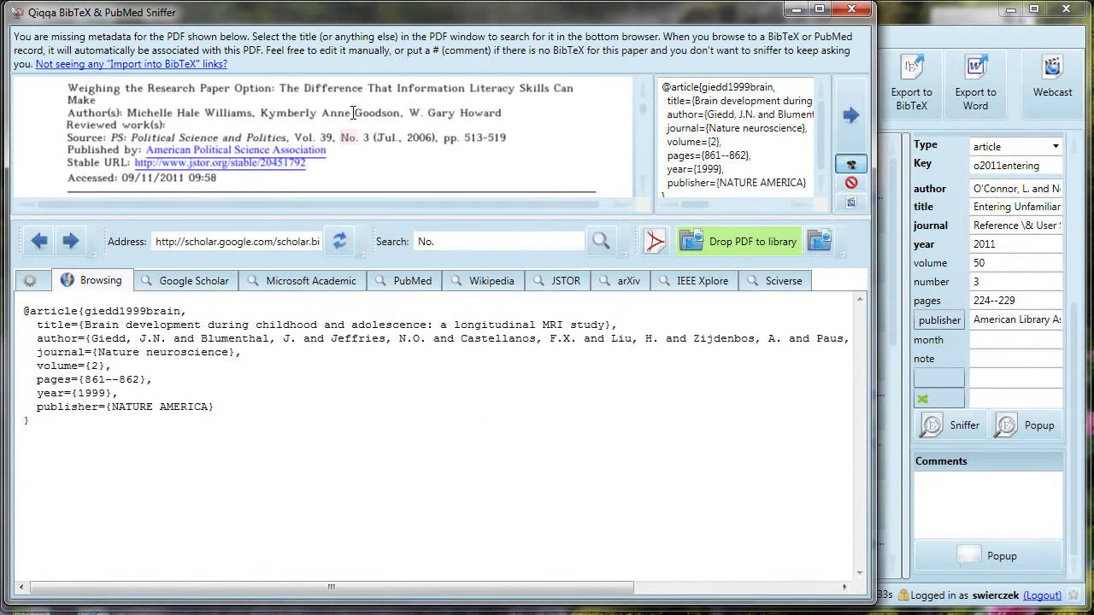
left_click_drag(103, 140, 68, 129)
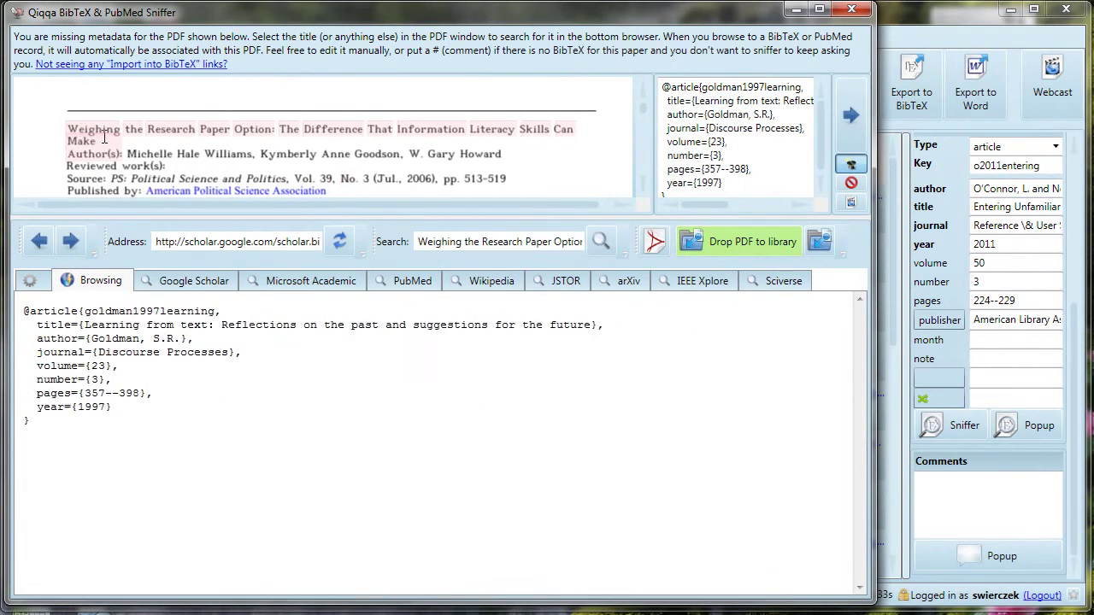
double_click(75, 130)
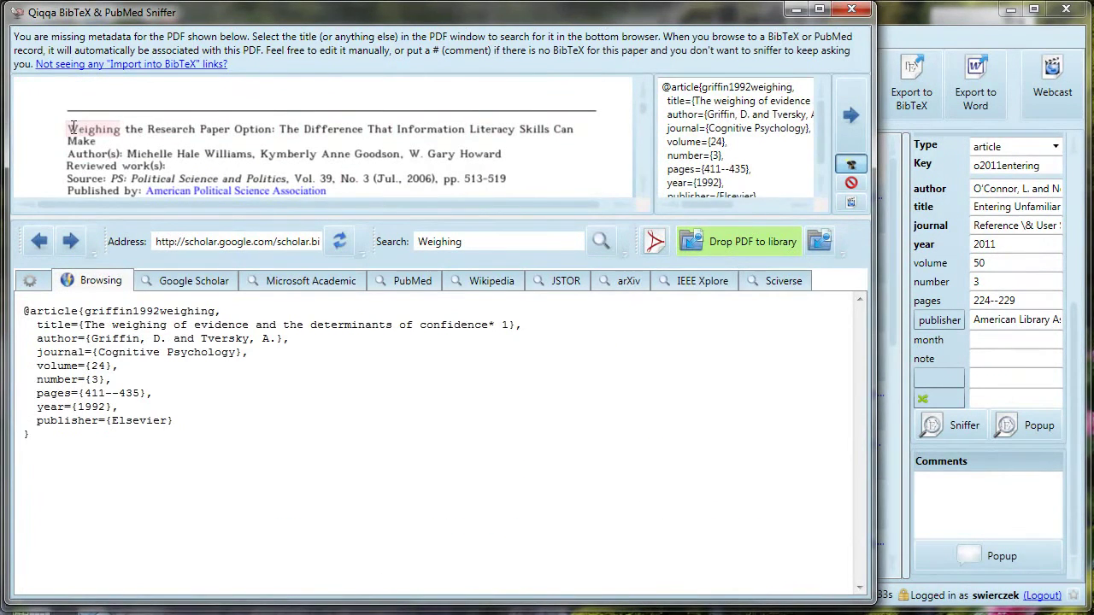
left_click_drag(72, 126, 534, 131)
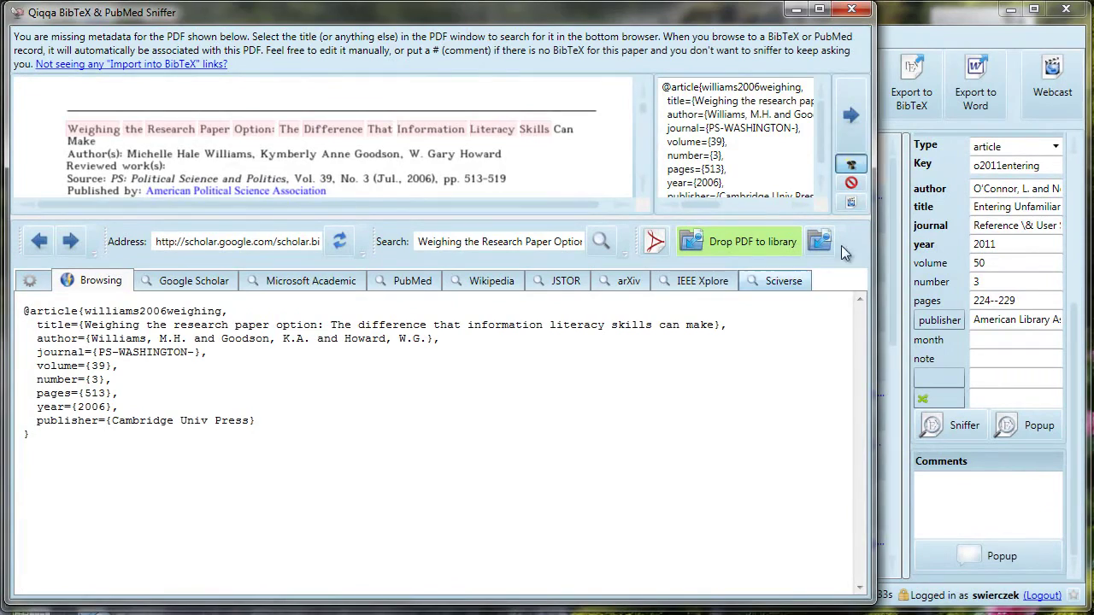
left_click(851, 118)
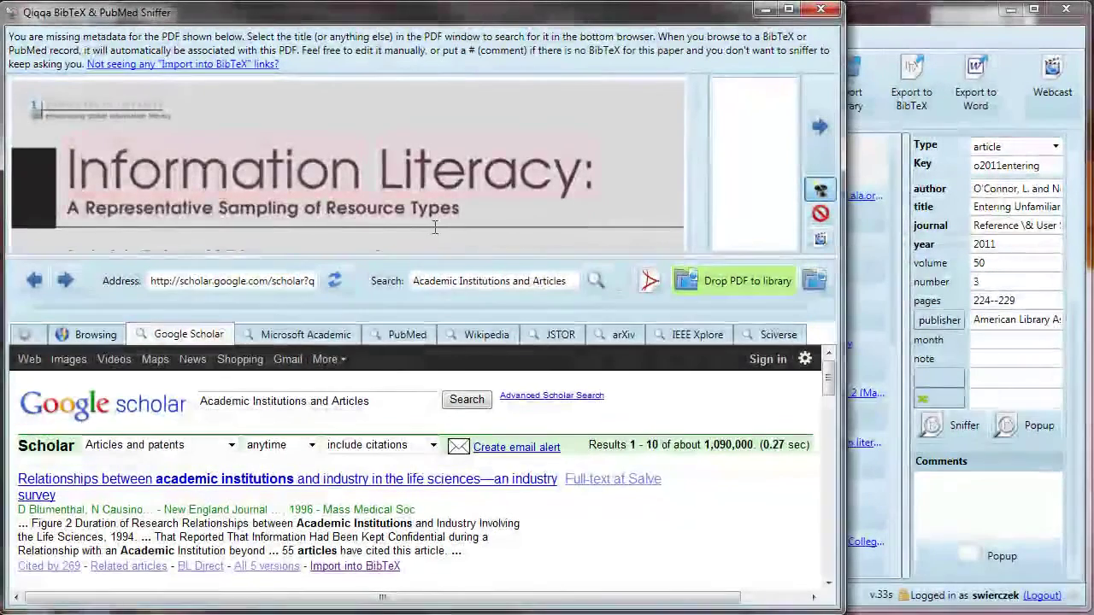
- Search Scholar for 'Information Literacy Computer in libraries'
left_click_drag(60, 141, 447, 219)
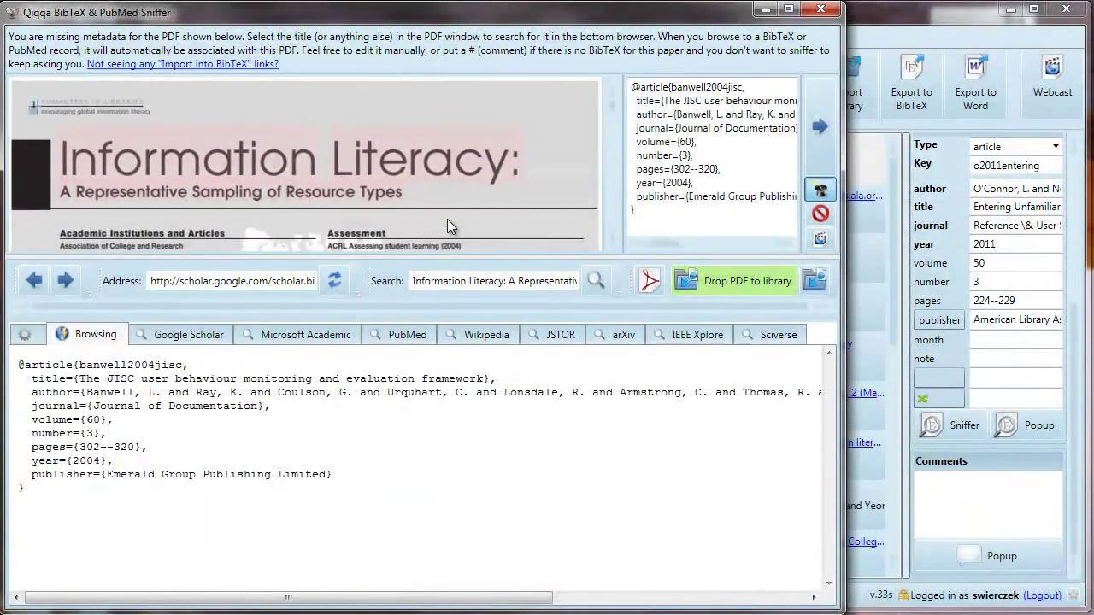
left_click_drag(496, 382, 88, 388)
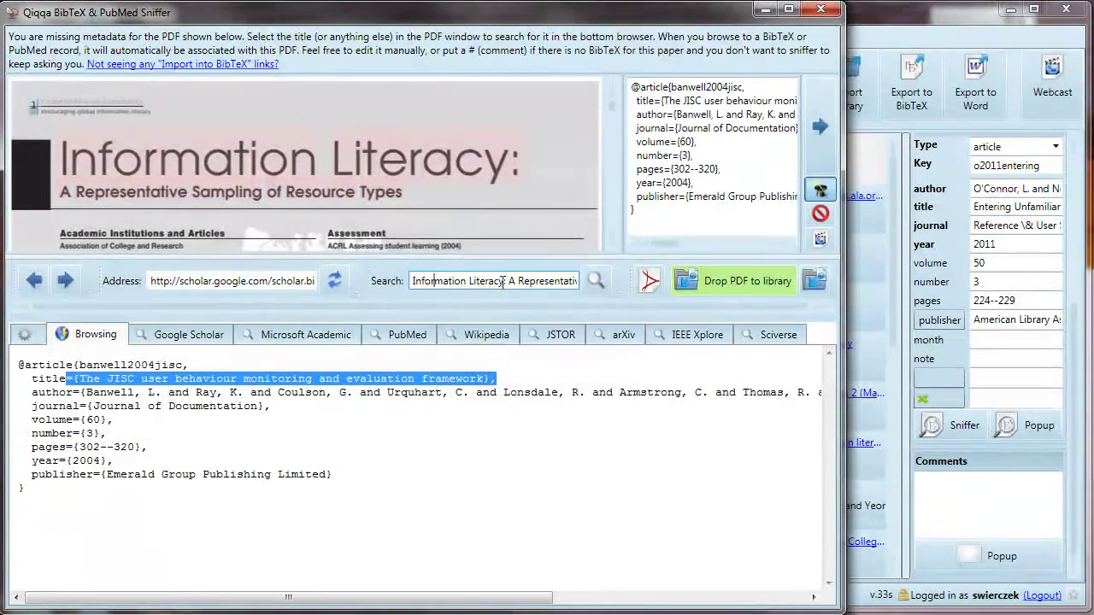
key("ctrl+a")
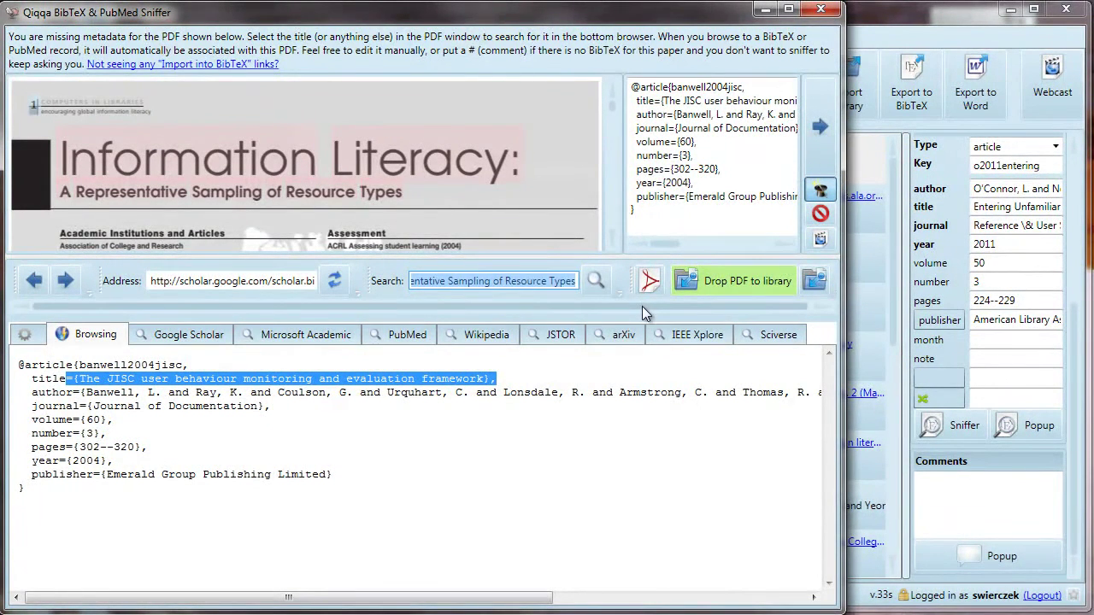
type("Information Literacy C")
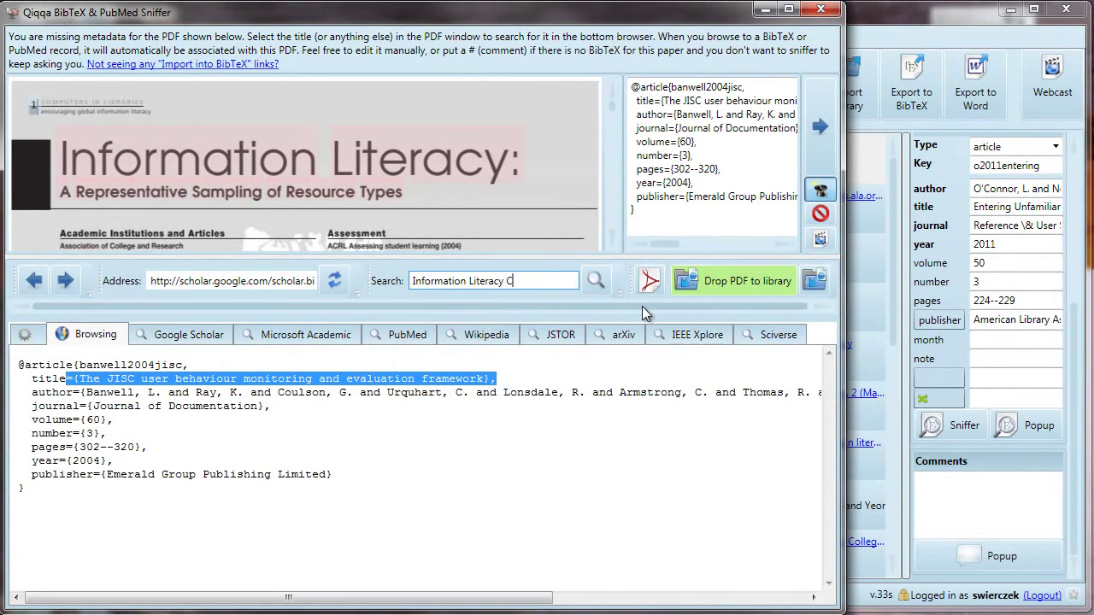
type("omputer in lib")
type("rarie")
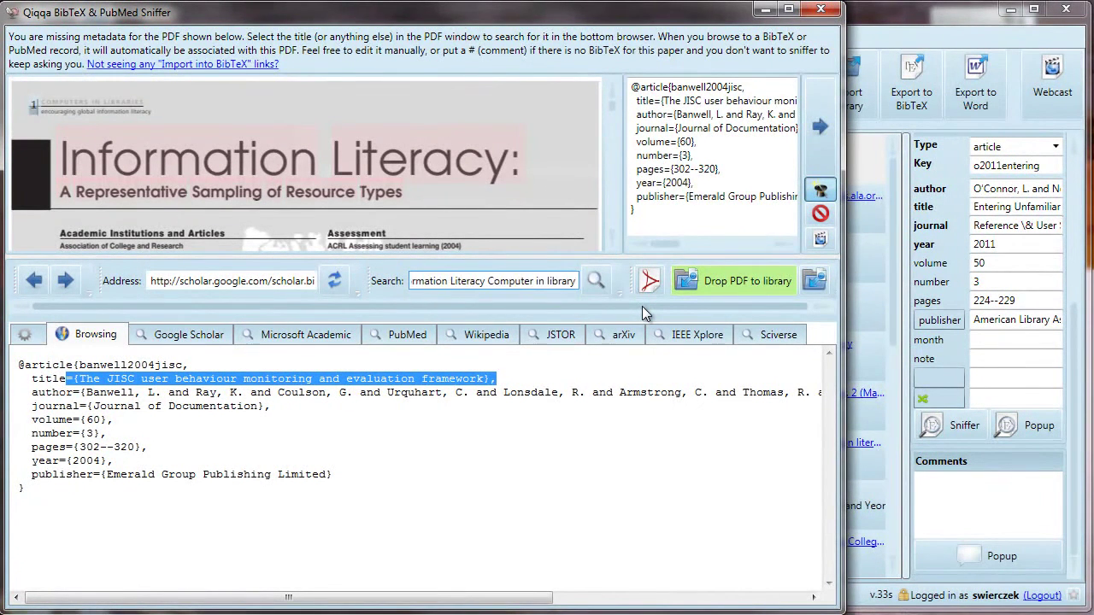
type("s")
key("Return")
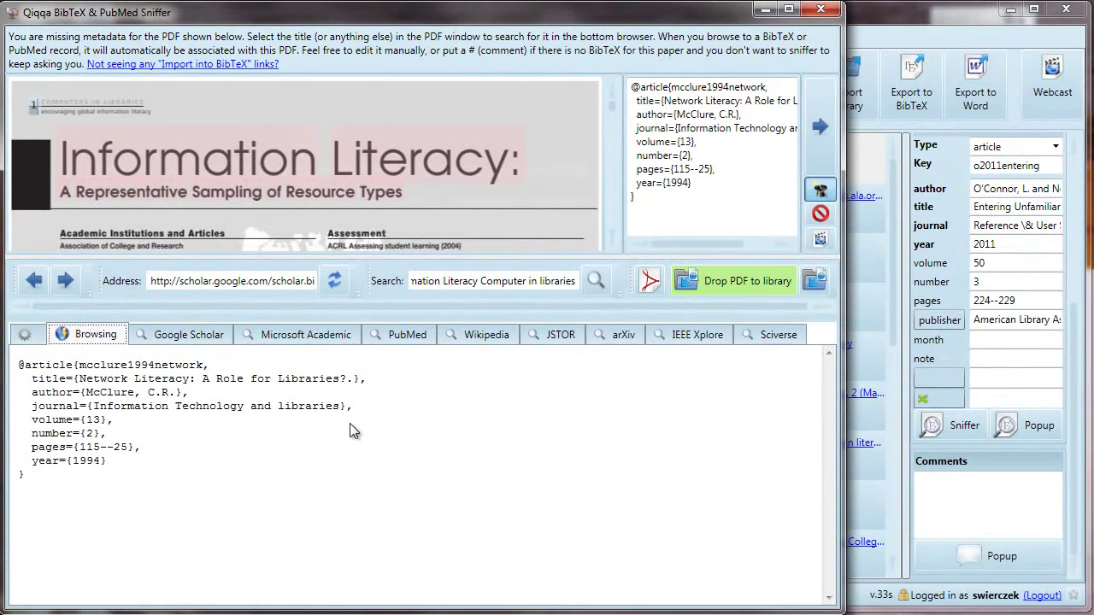
- Delete the incorrect BibTeX record and skip to the next paper
left_click_drag(692, 182, 608, 72)
key("Delete")
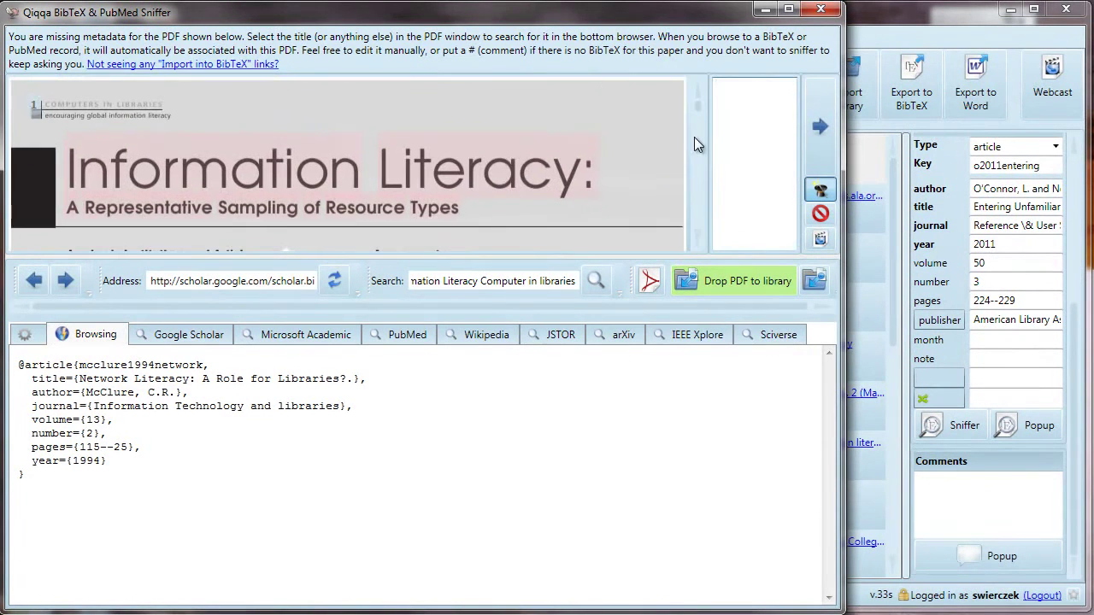
left_click(816, 132)
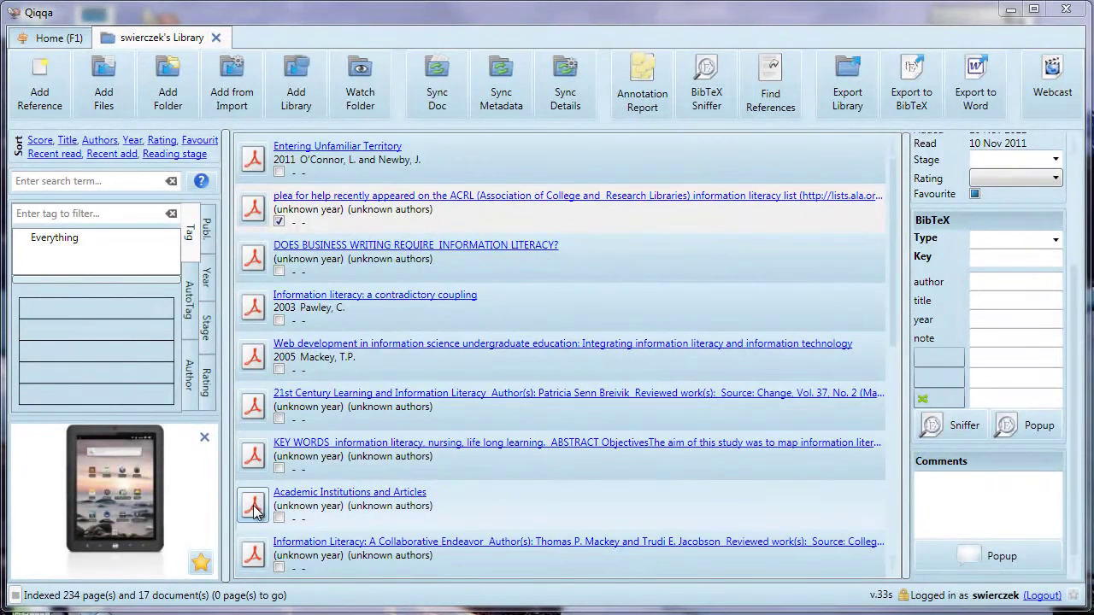
- Preview the first pages of three papers in the library list
mouse_move(259, 506)
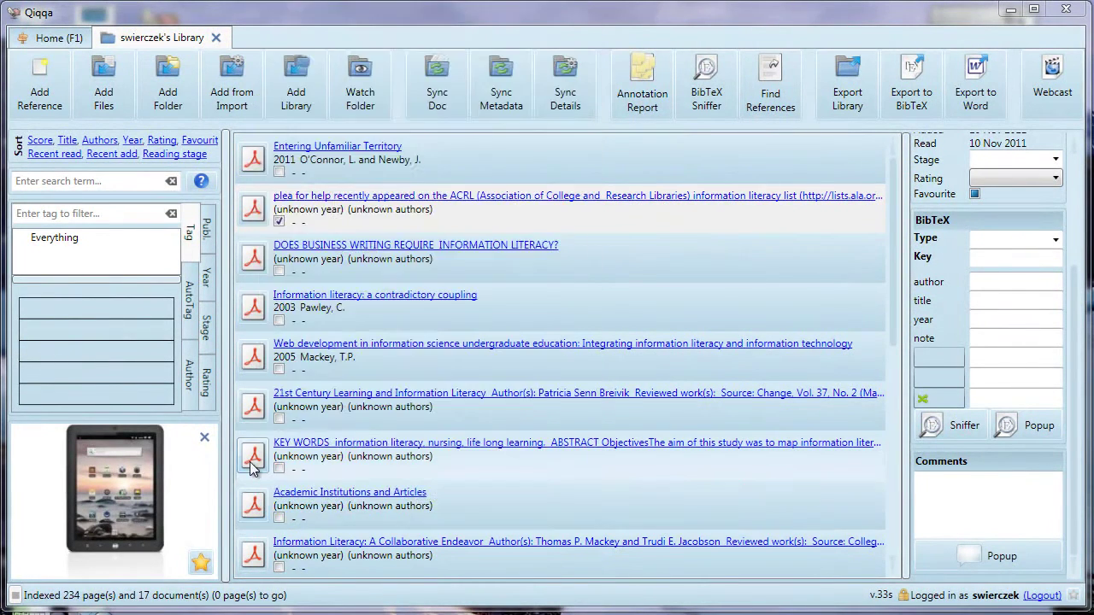
mouse_move(253, 461)
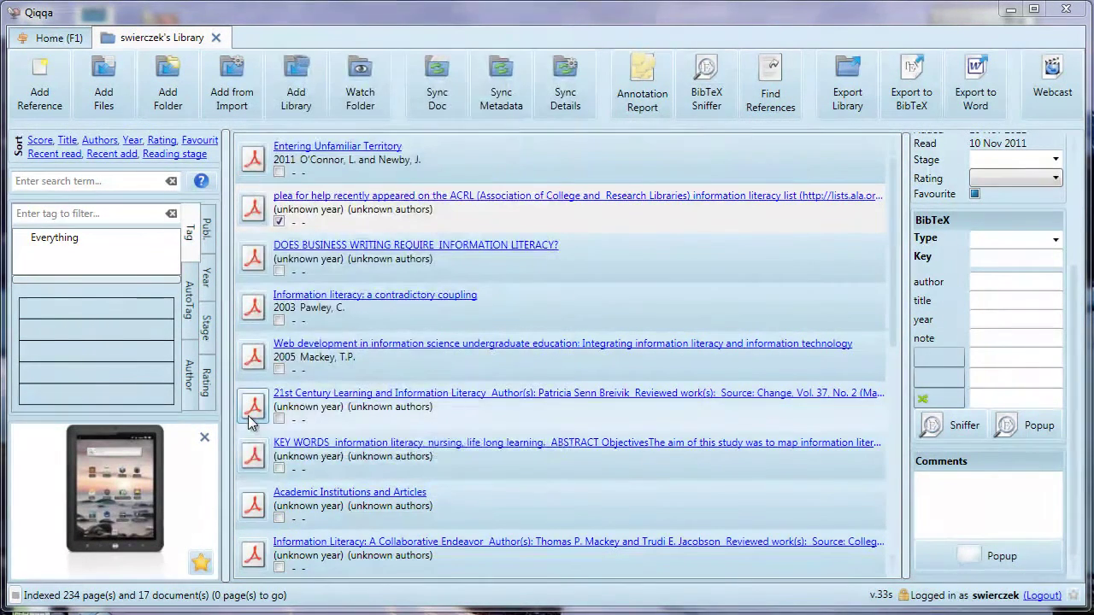
mouse_move(251, 417)
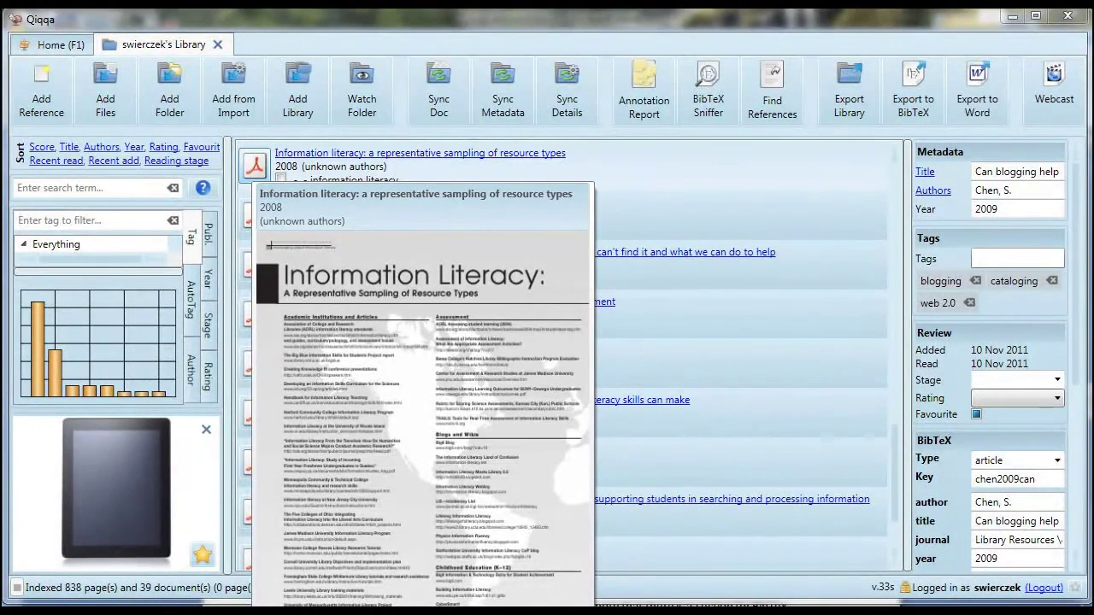
- Set the entry type to article and the title to 'Information literacy: a representative sampling of resource types'
left_click(254, 164)
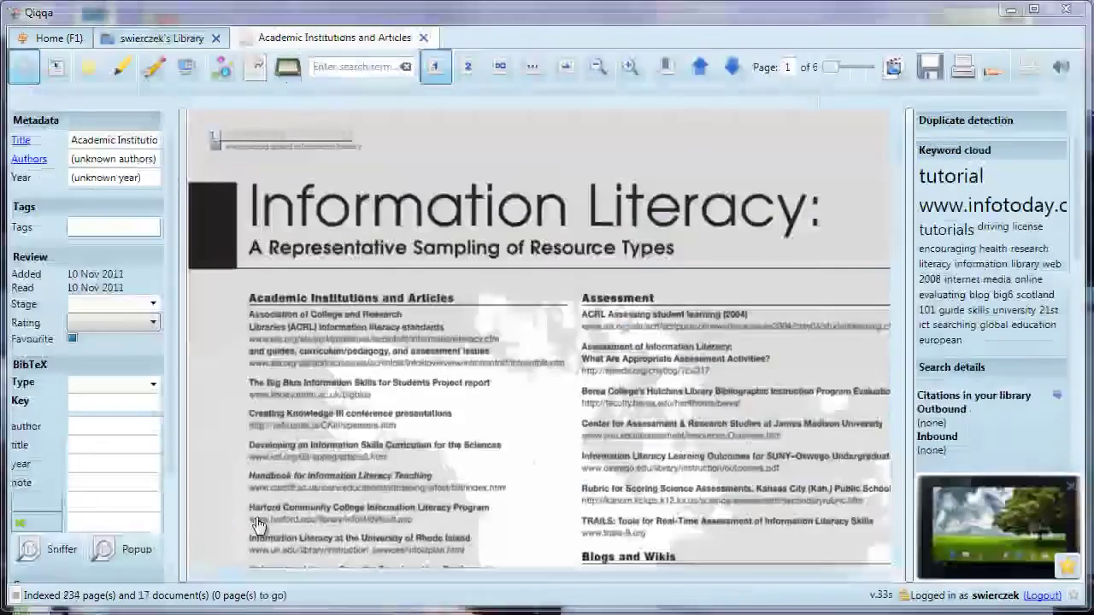
left_click(153, 386)
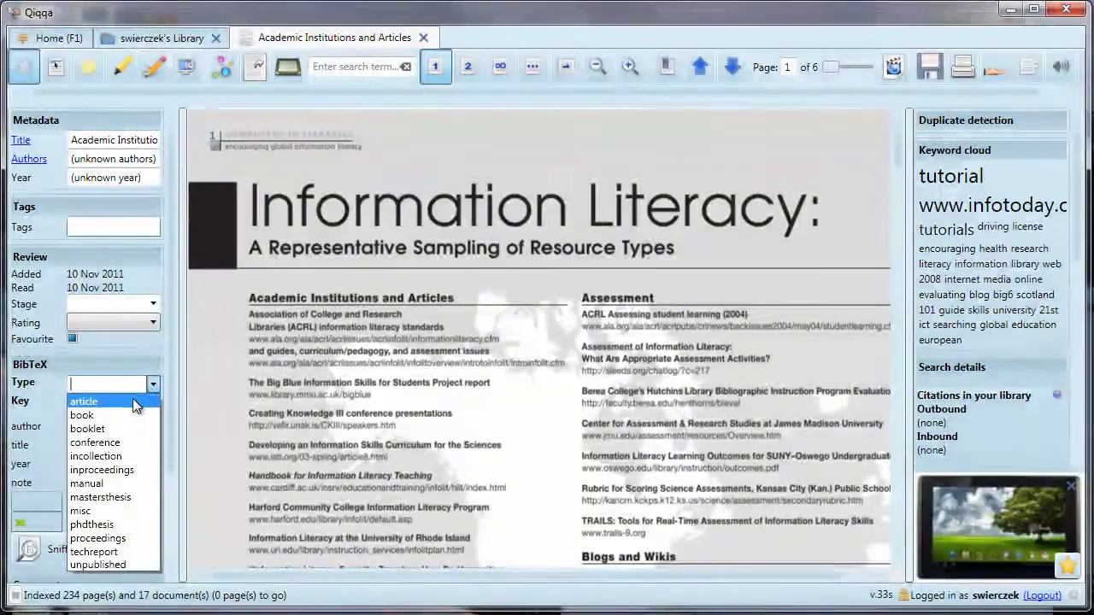
left_click(131, 398)
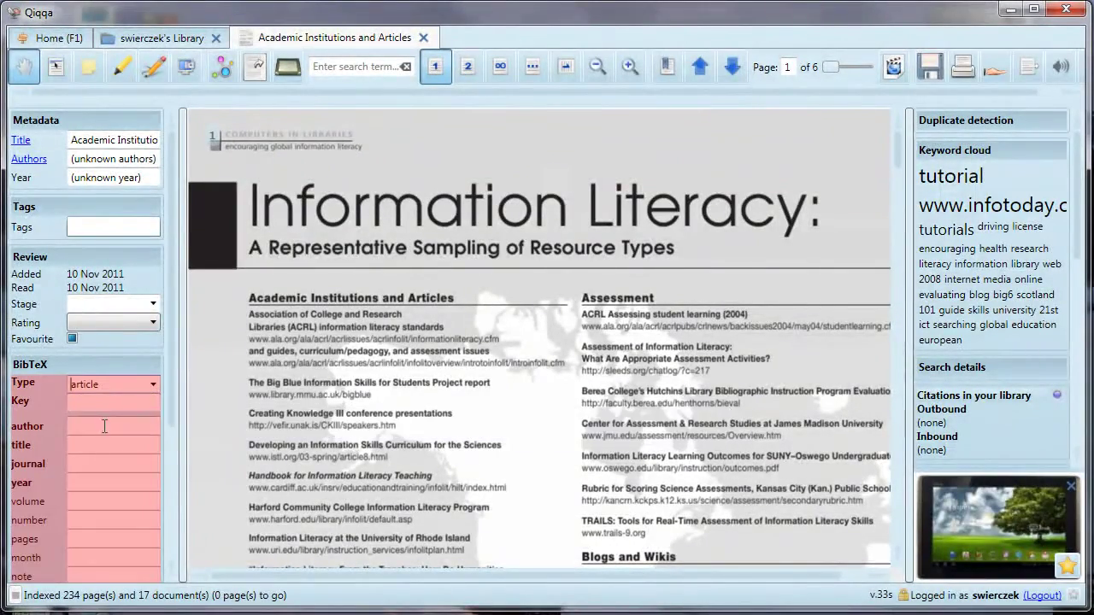
left_click(102, 426)
type("Informayion")
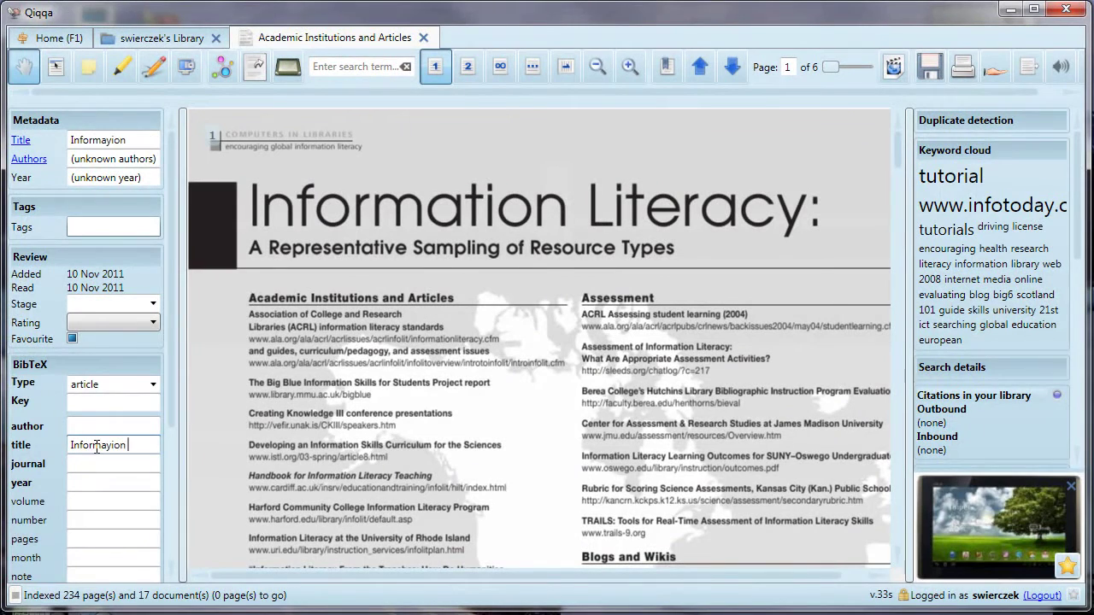
key("BackSpace")
key("BackSpace")
key("BackSpace")
key("BackSpace")
key("BackSpace")
key("BackSpace")
type("ation")
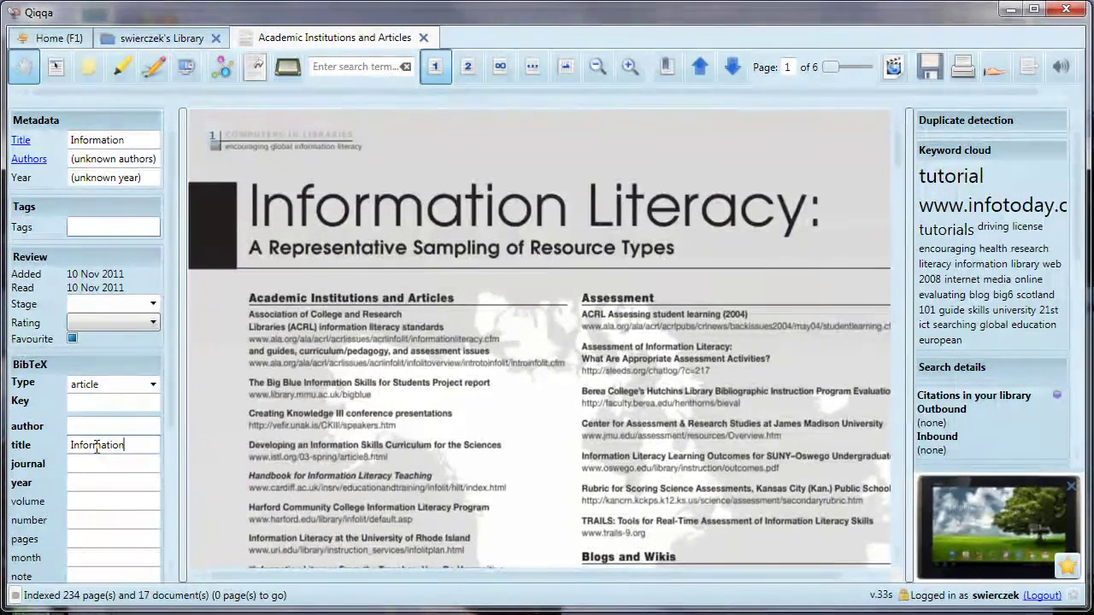
type(" literacy")
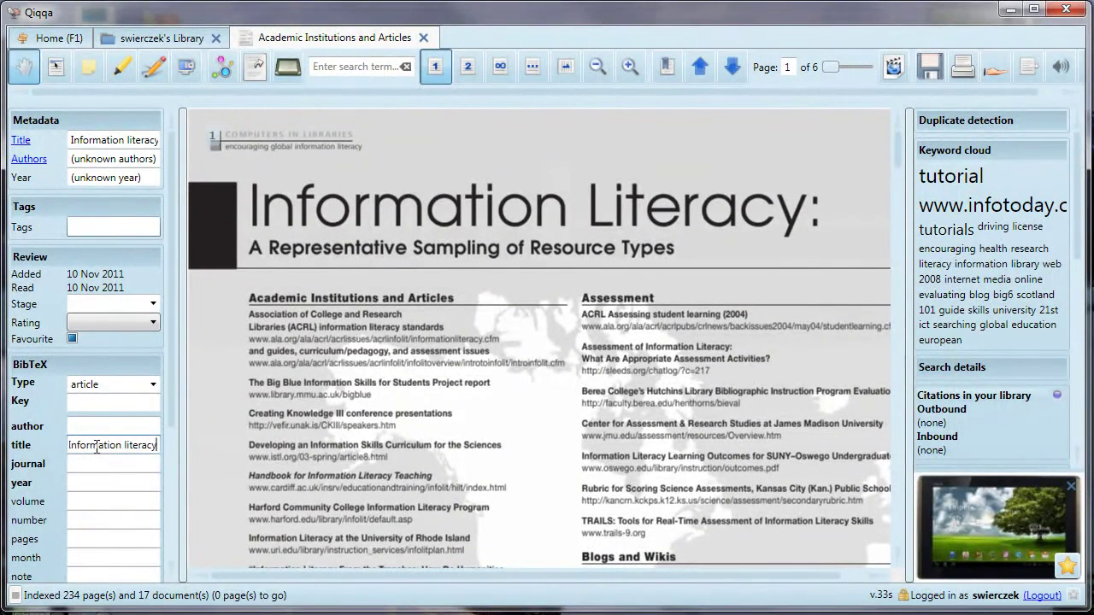
type(": a represent")
type("ative sampling ")
type("of resource ty")
type("pes")
key("Tab")
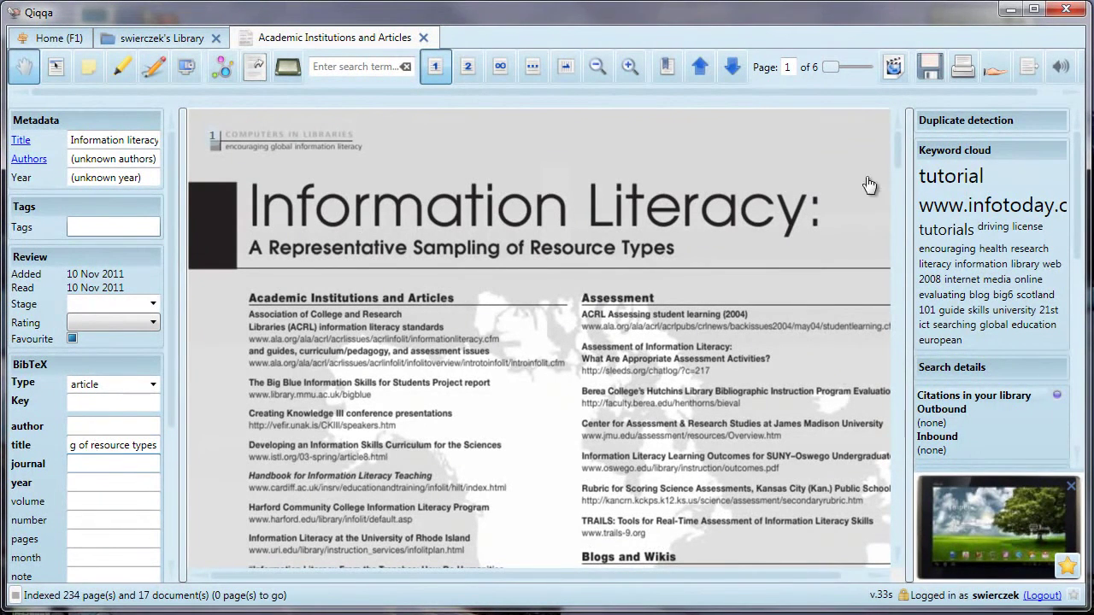
- Enter journal Computers in Libraries, year 2008, volume 28, number 10, pages 28-32, month Nov/Dec
scroll(893, 157, "down", 5)
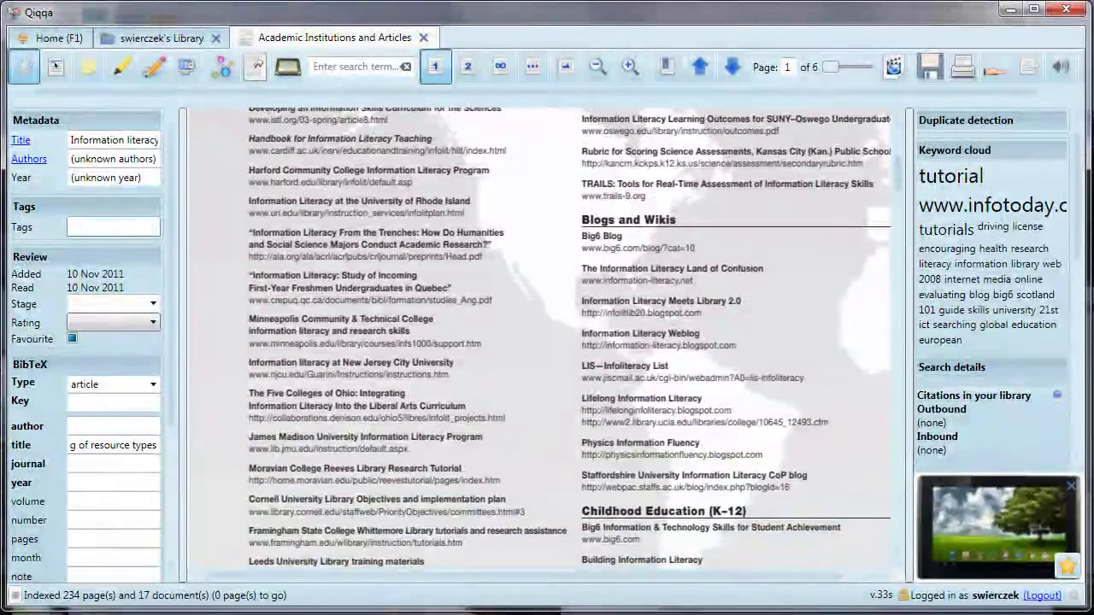
left_click(120, 467)
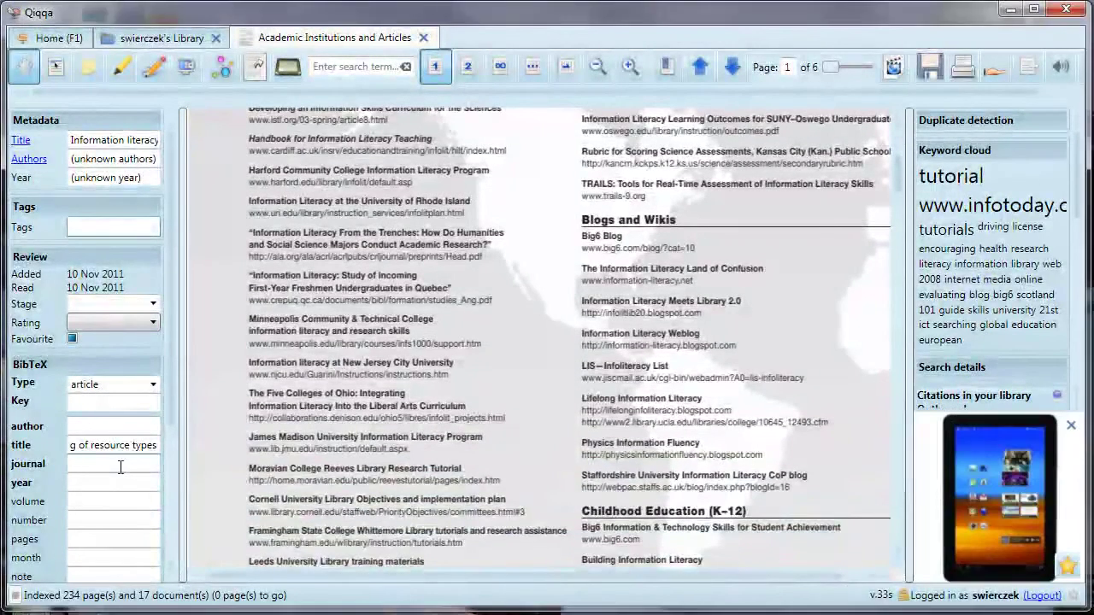
type("Computers in ")
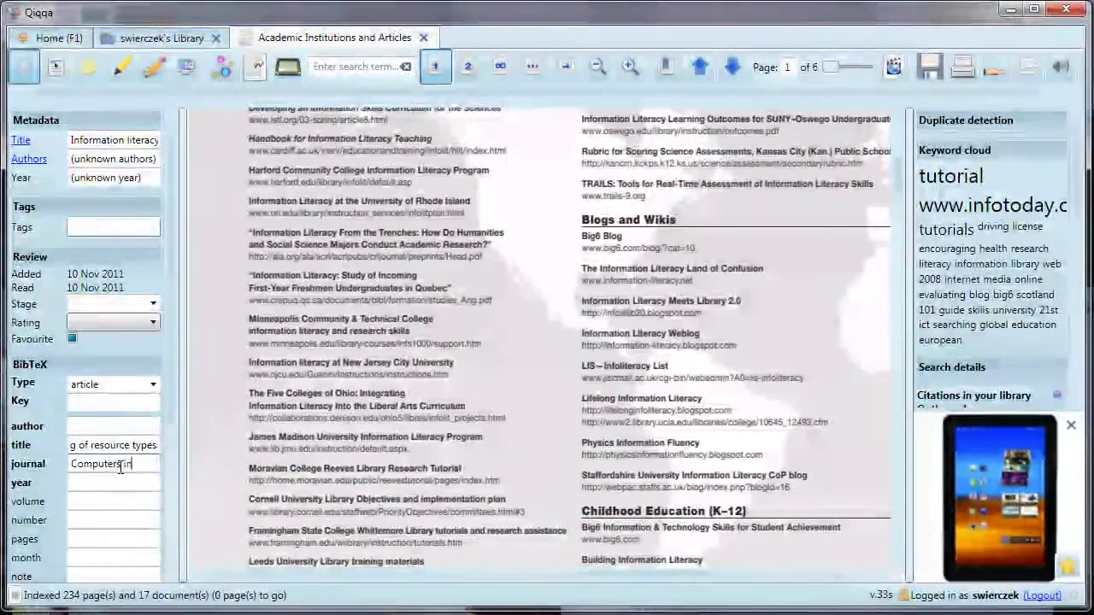
type("Libraries")
key("Tab")
type("2008")
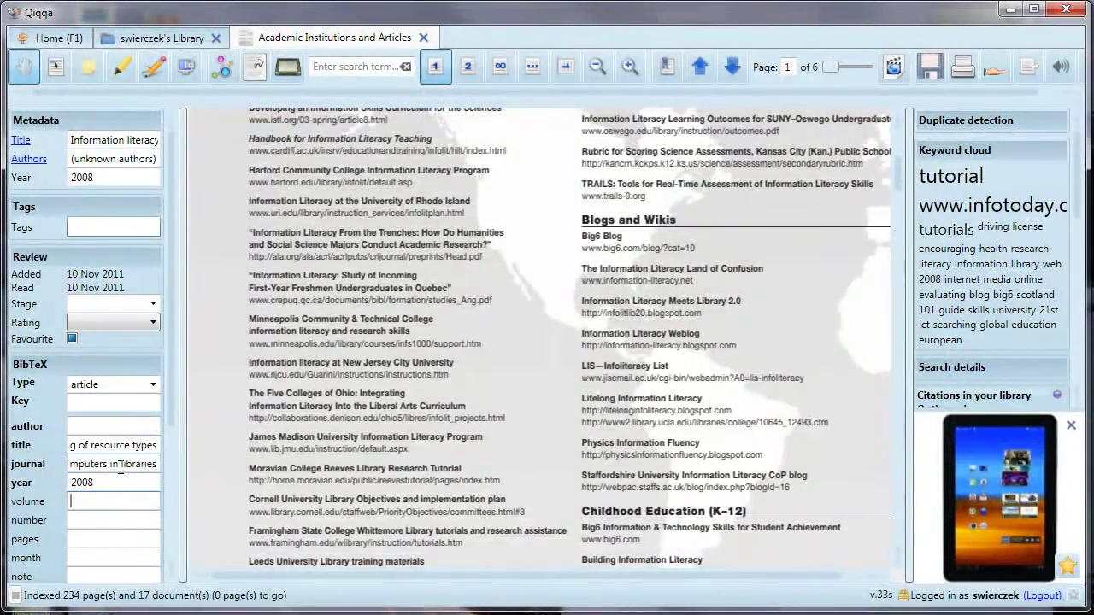
type("28")
key("Tab")
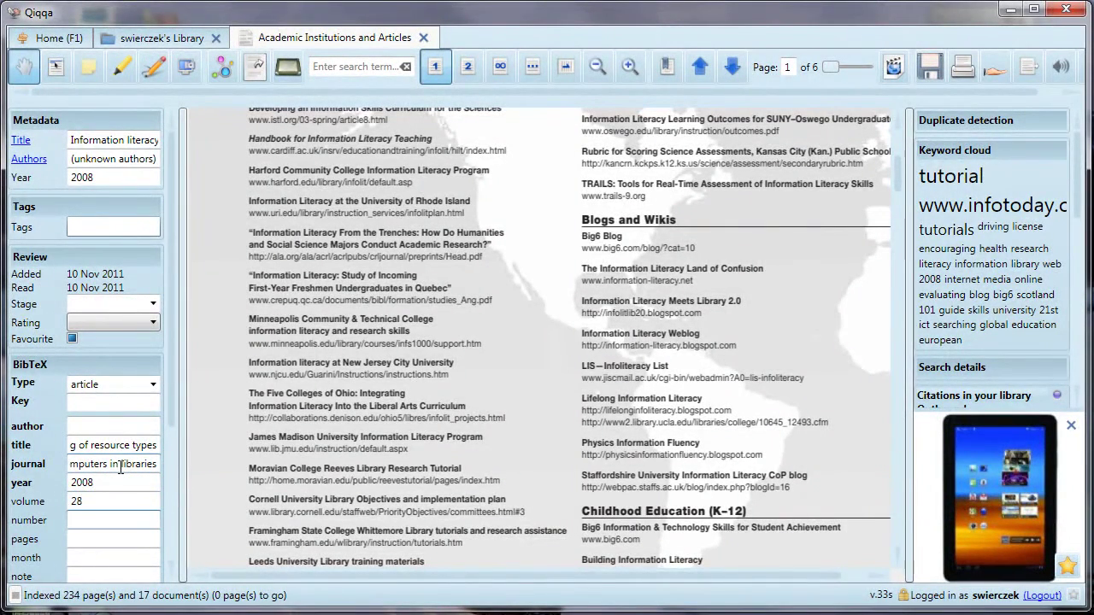
type("10")
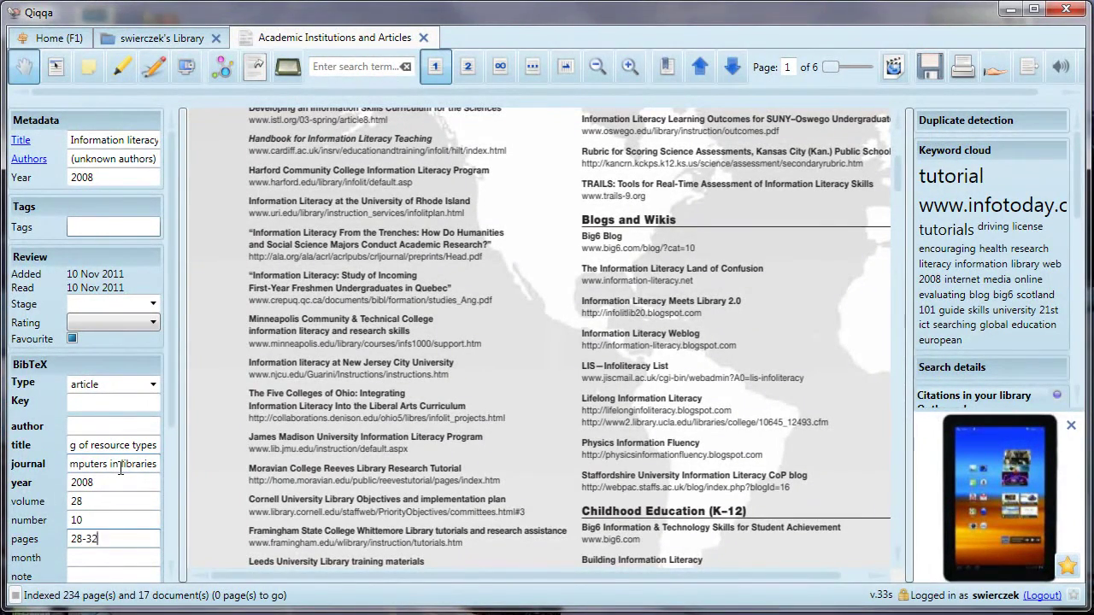
key("Tab")
type("Nov/Dec")
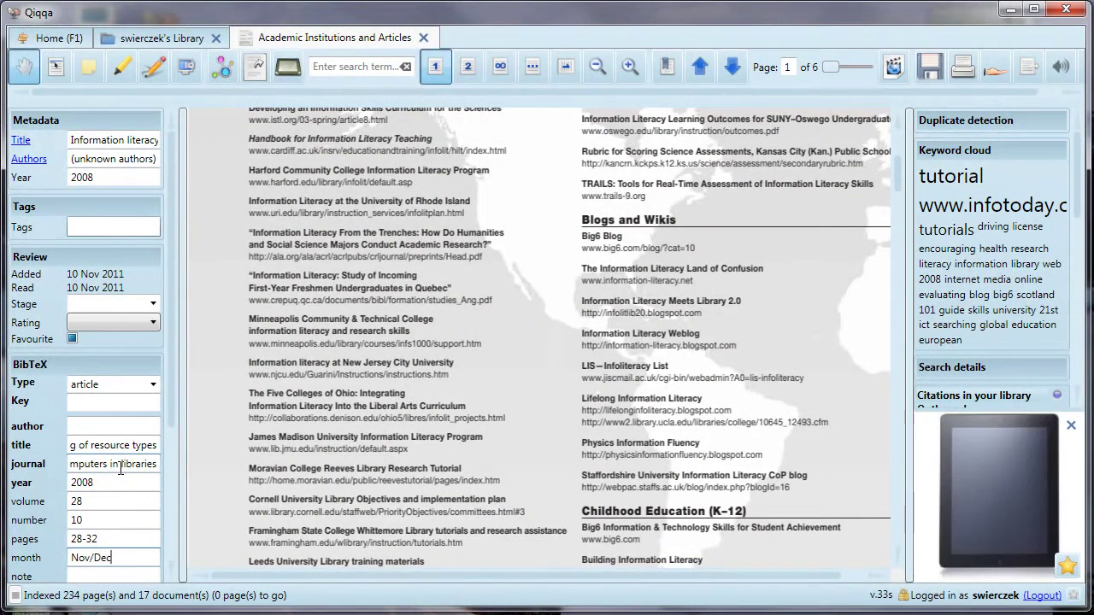
key("Tab")
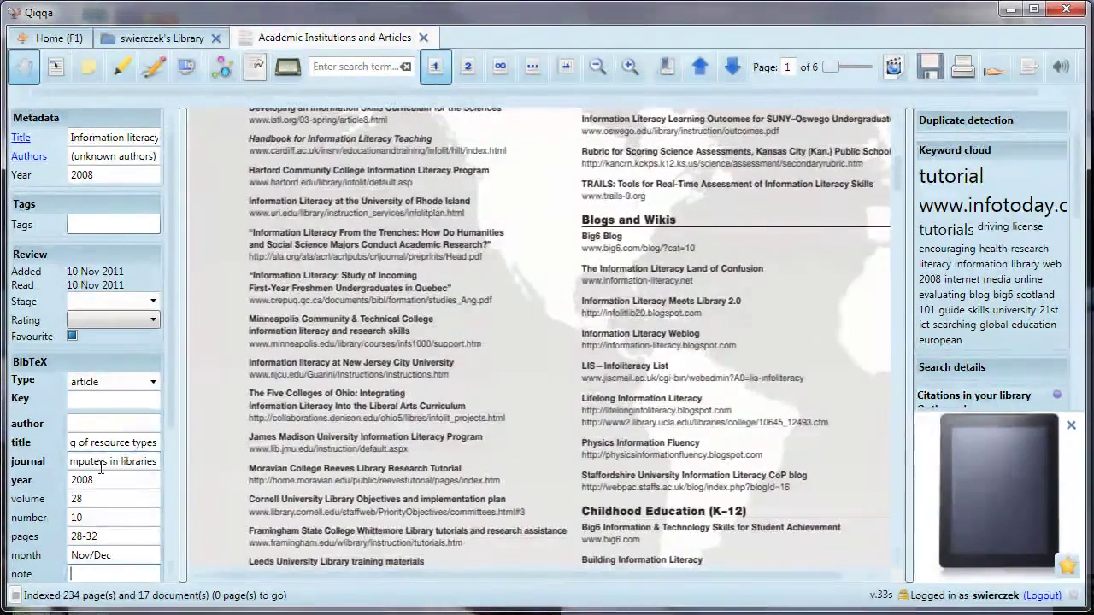
- Comment that a classmate recommended the article in the LIS530 class, then close it
scroll(167, 394, "down", 4)
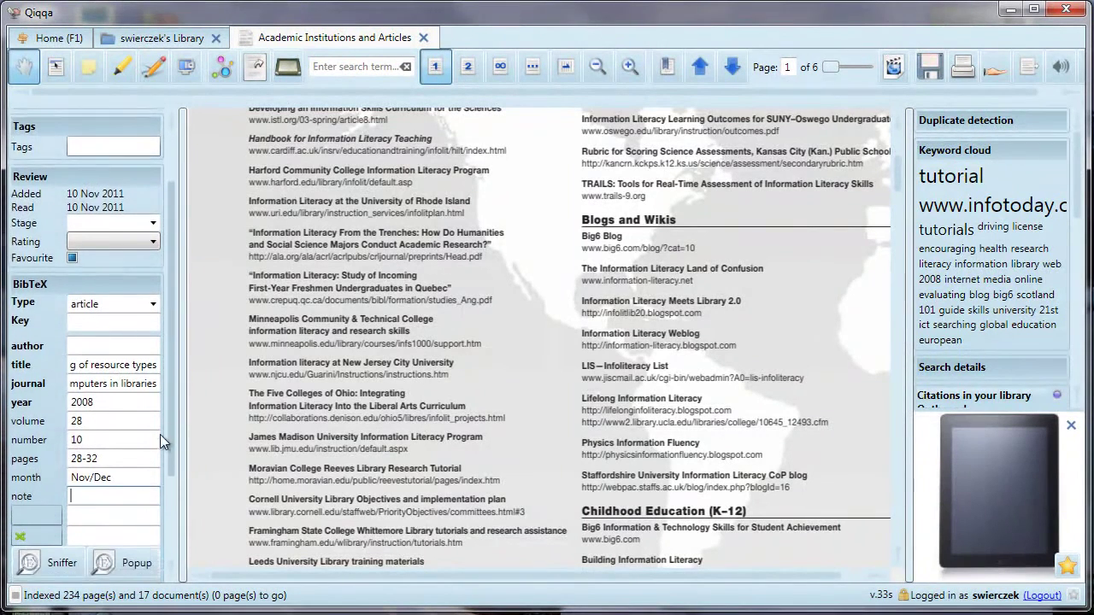
scroll(149, 484, "down", 1)
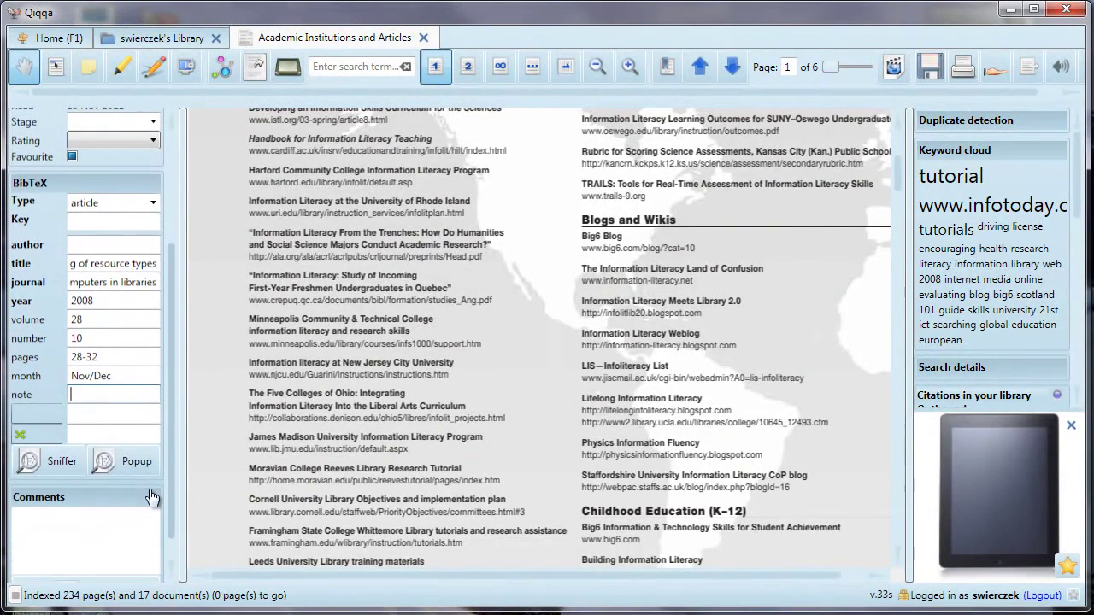
left_click(99, 435)
left_click(93, 528)
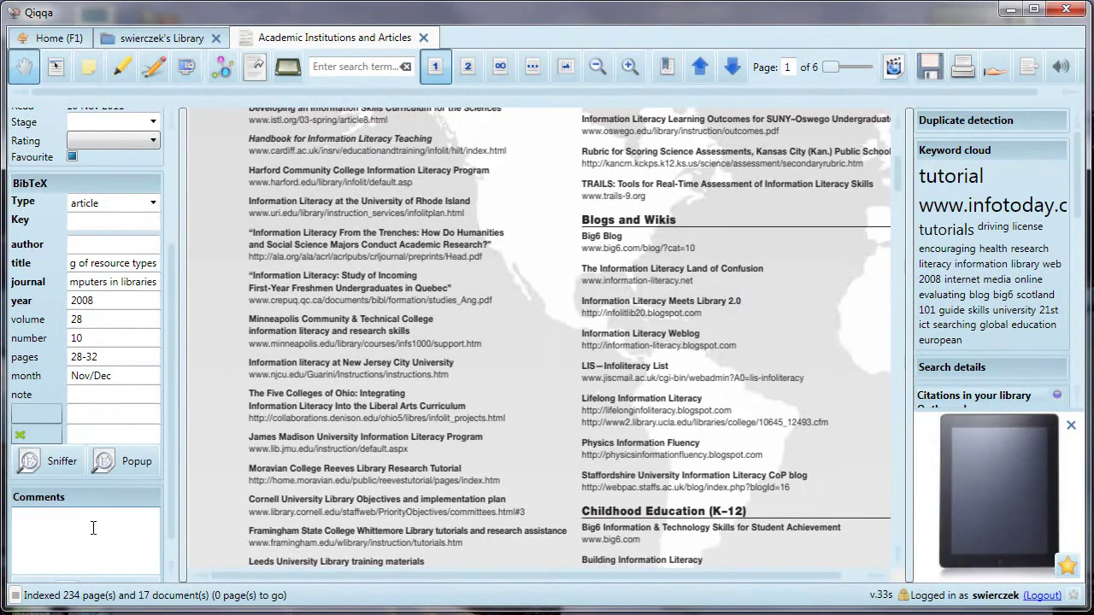
type("Recommene")
type("ed by Sue in LIS530 class.")
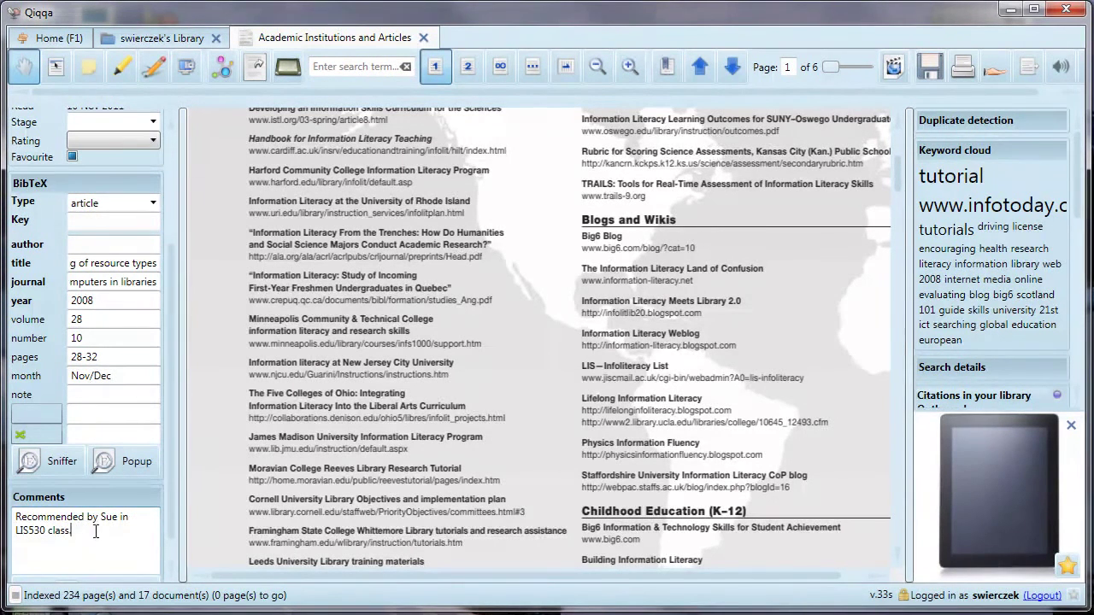
left_click(423, 38)
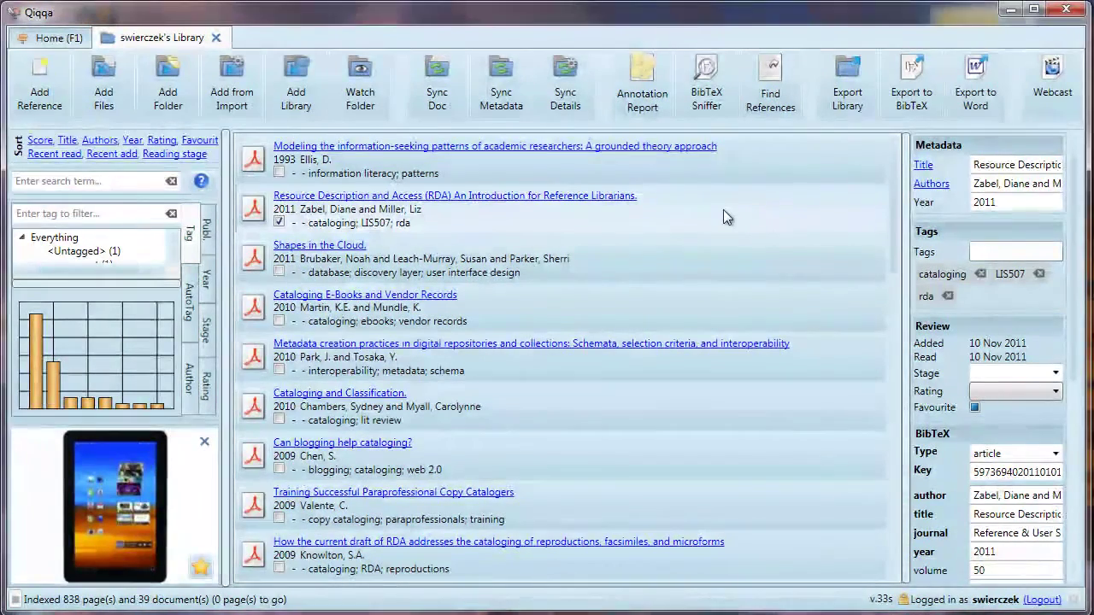
- Tag the Shapes in the Cloud paper with cloud
left_click(706, 265)
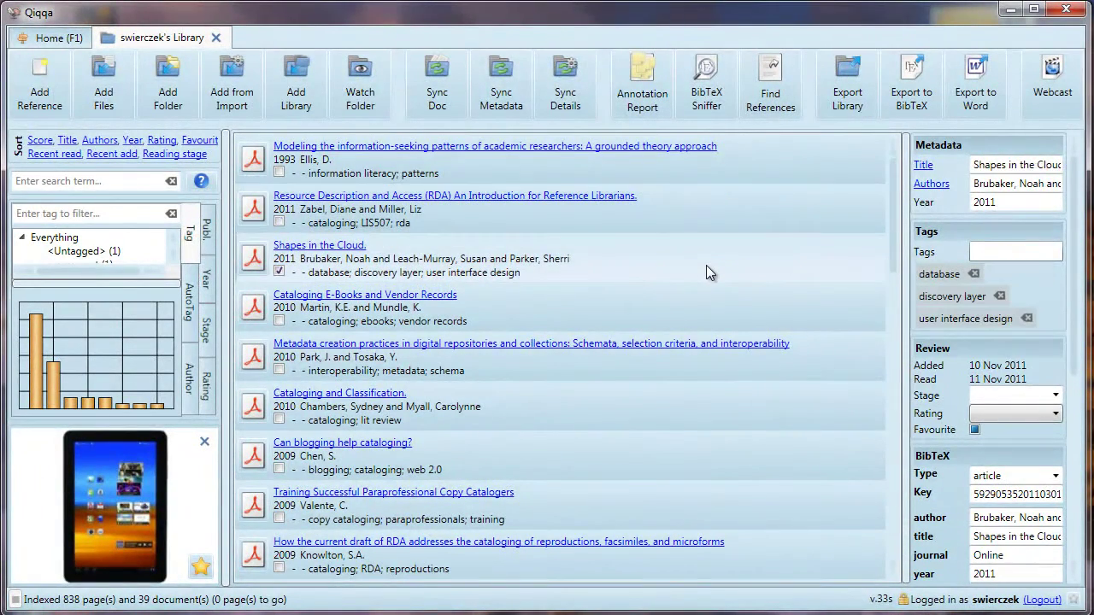
left_click(1017, 252)
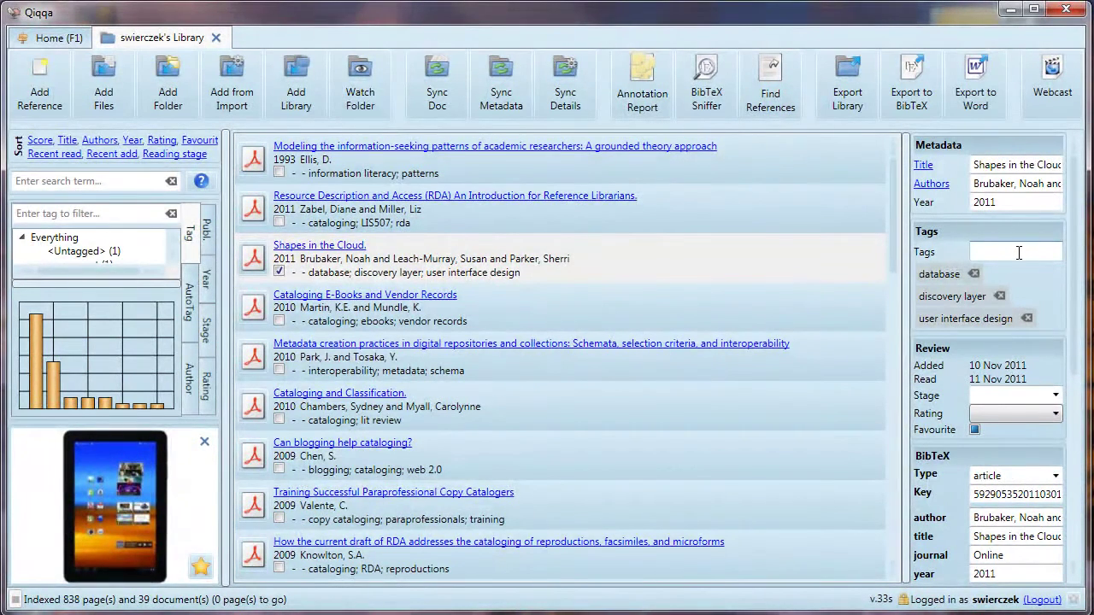
type("cloud")
key("Return")
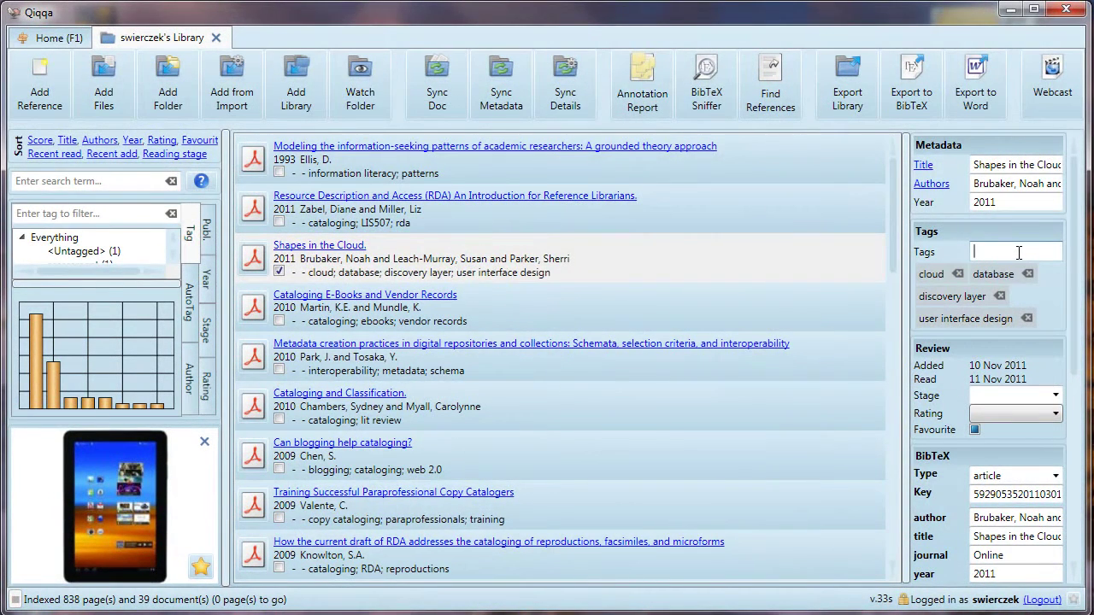
- Add cloud to Cataloging E-Books and Vendor Records, then remove that tag again
left_click(647, 309)
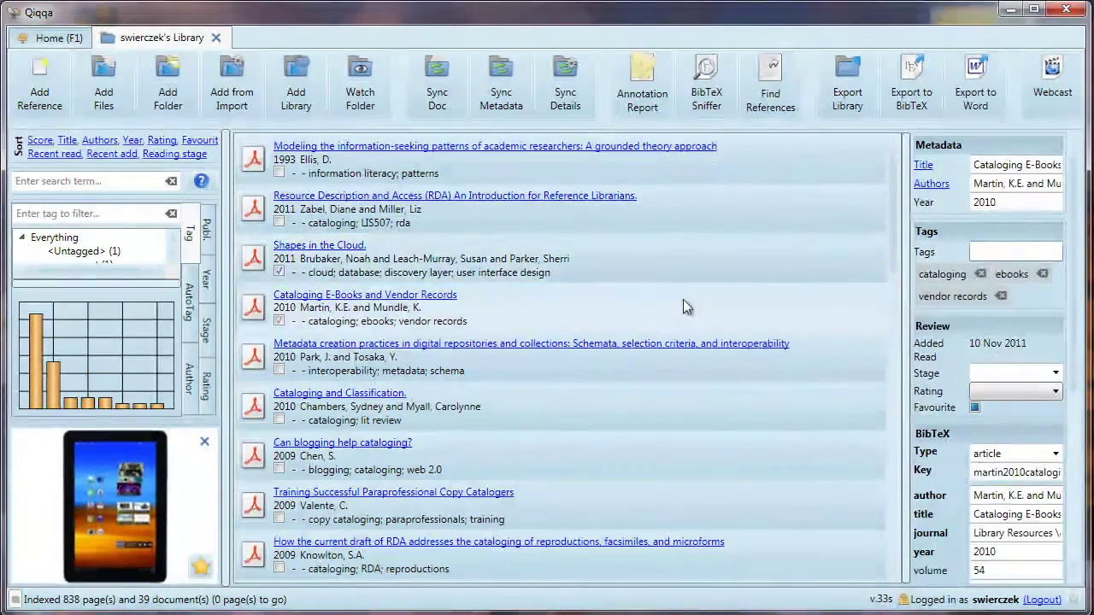
left_click(997, 251)
type("cl")
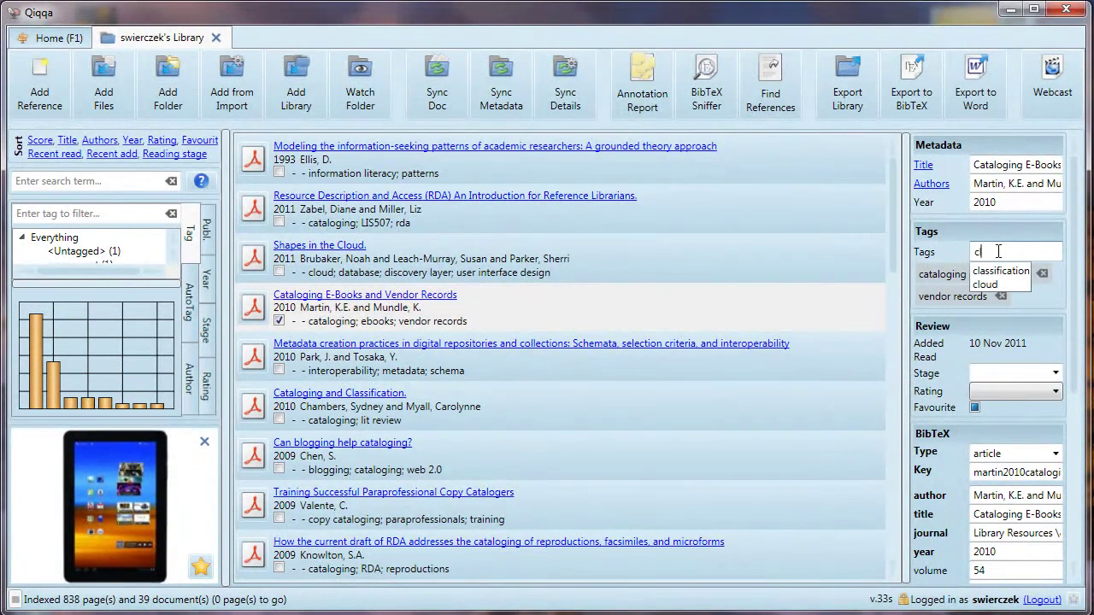
left_click(994, 285)
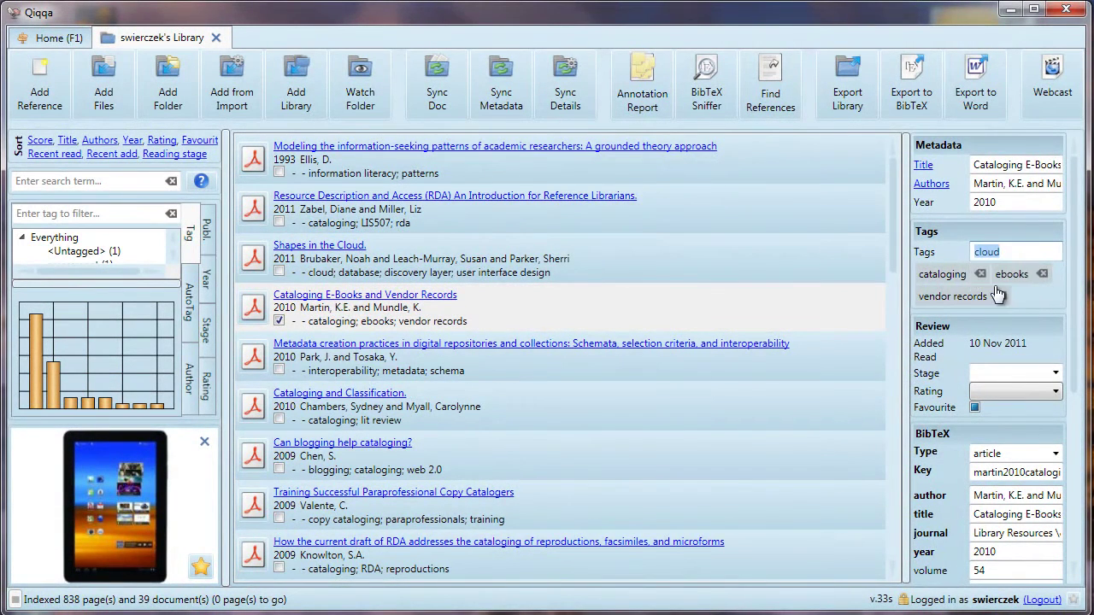
key("Return")
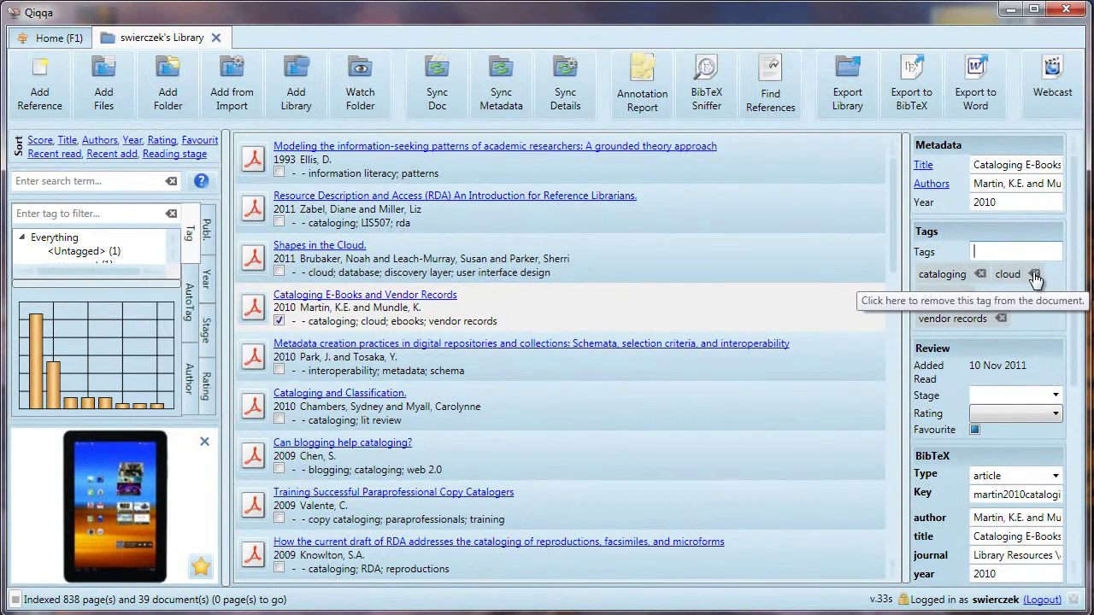
left_click(1034, 276)
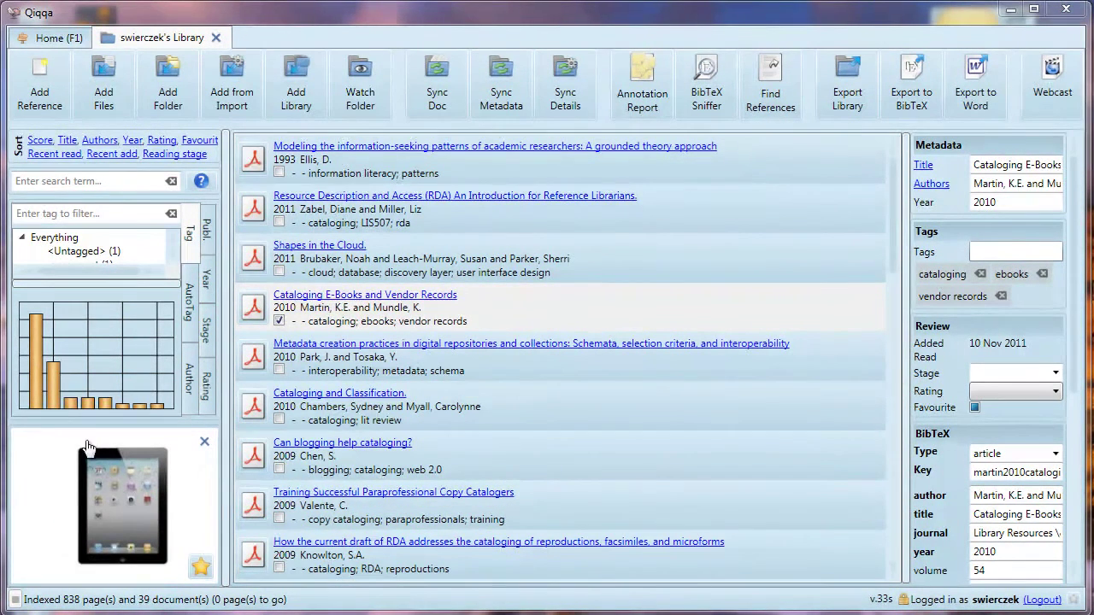
- Scroll through the library's tag list and show the AutoTags with their count chart
mouse_move(34, 406)
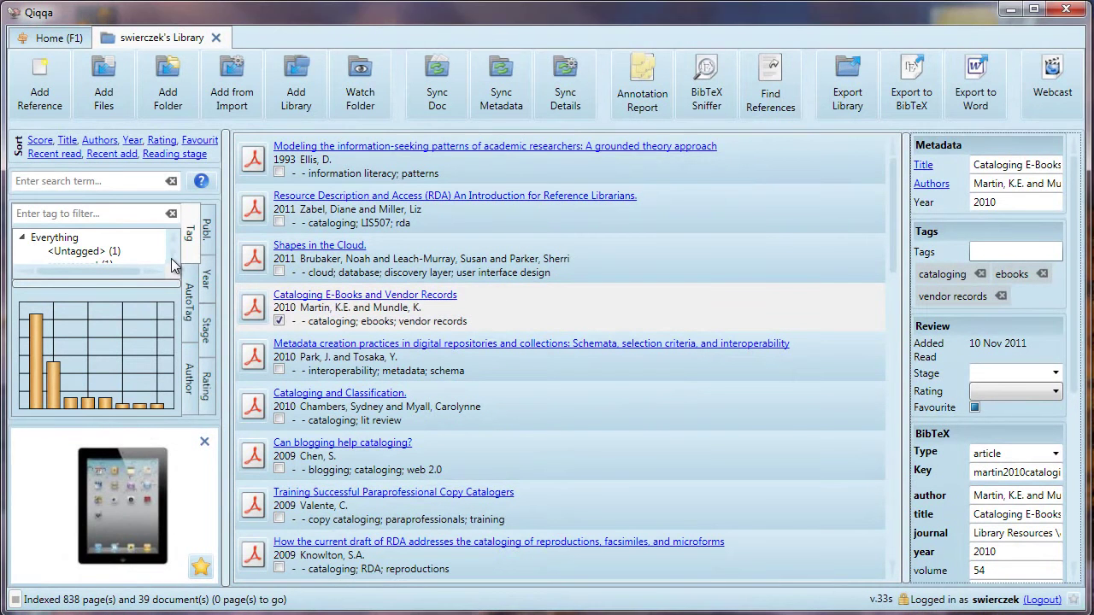
scroll(174, 262, "down", 1)
scroll(173, 262, "down", 5)
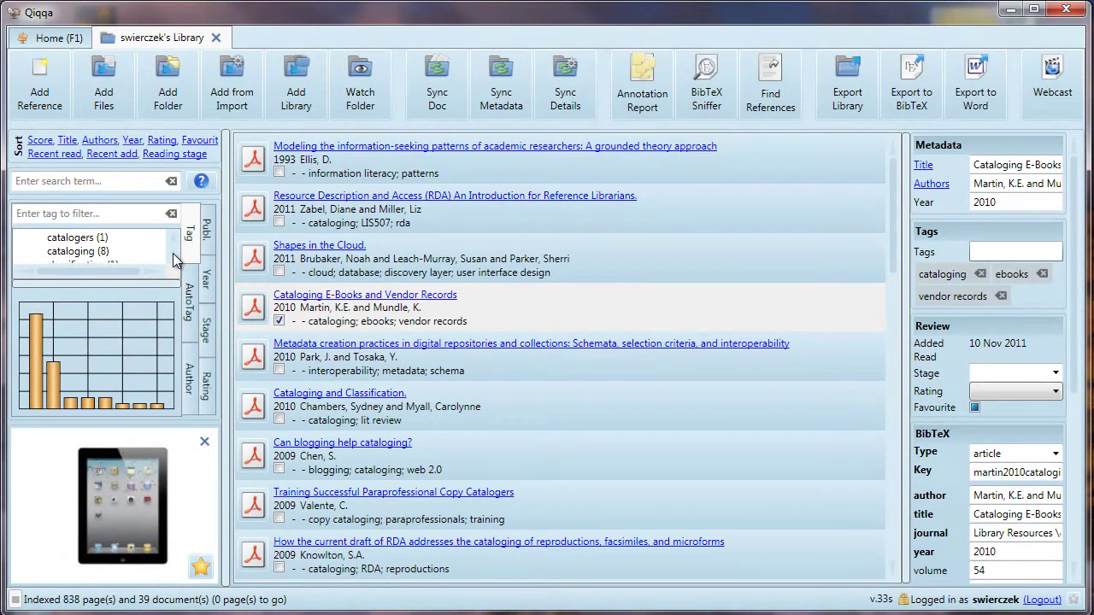
scroll(173, 261, "down", 4)
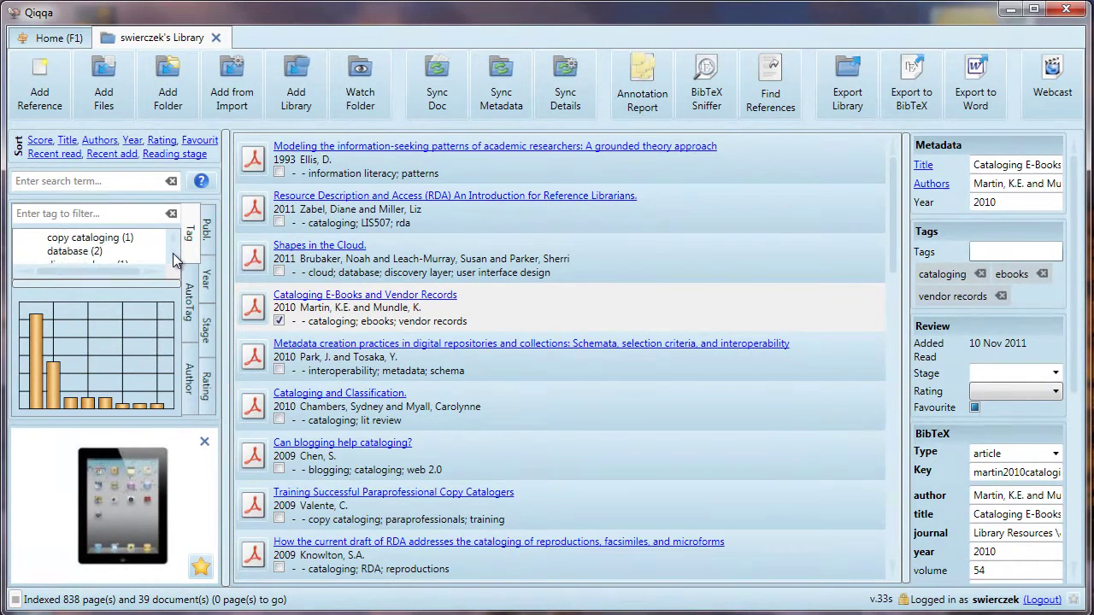
scroll(173, 262, "down", 2)
scroll(173, 261, "down", 1)
scroll(174, 262, "down", 1)
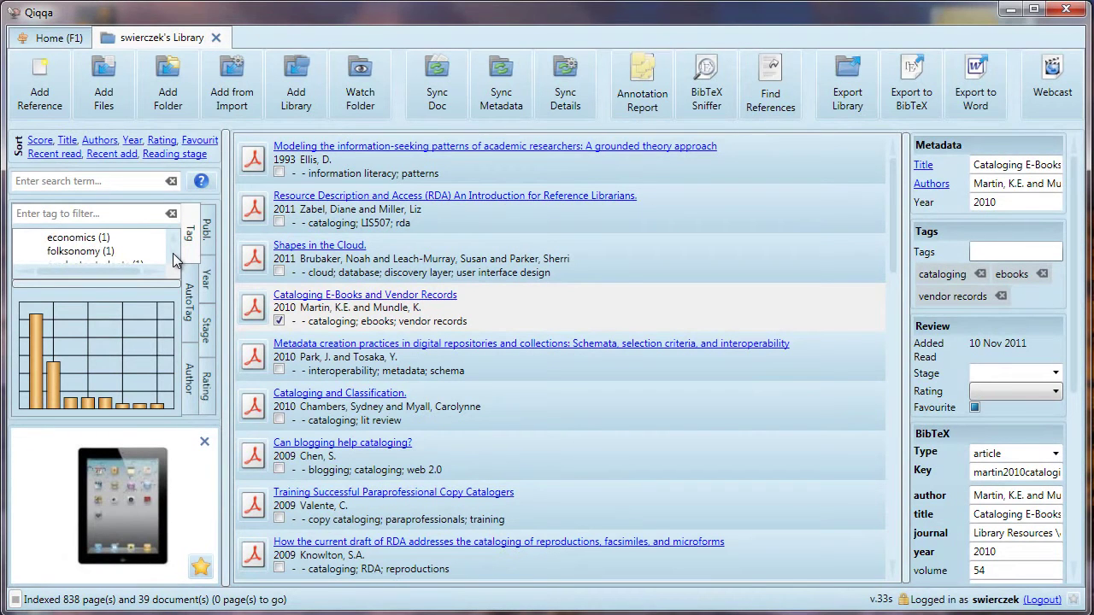
scroll(174, 261, "down", 2)
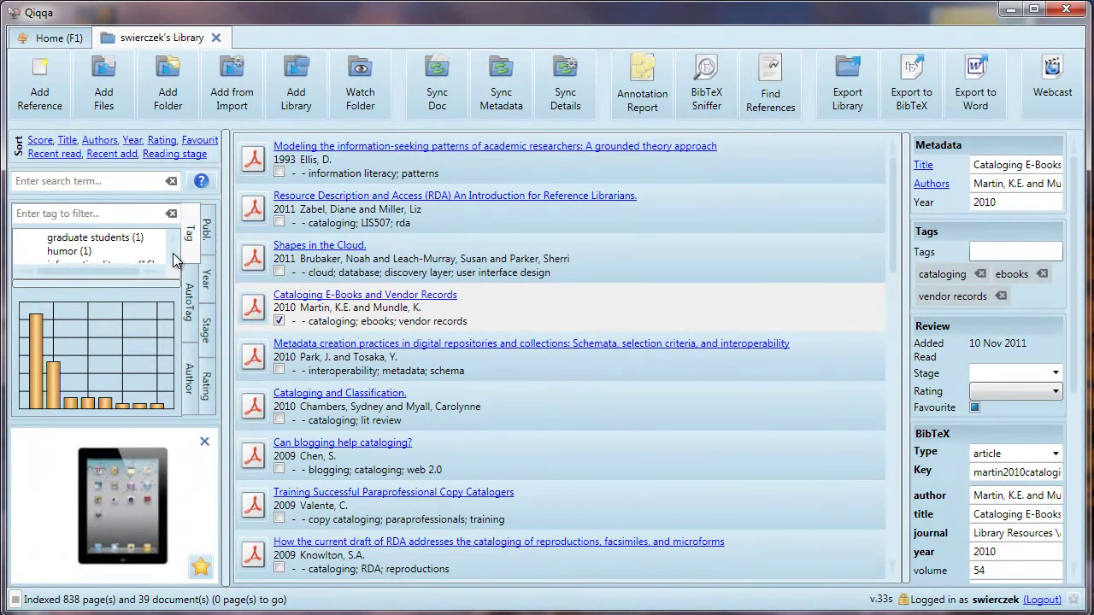
left_click(188, 303)
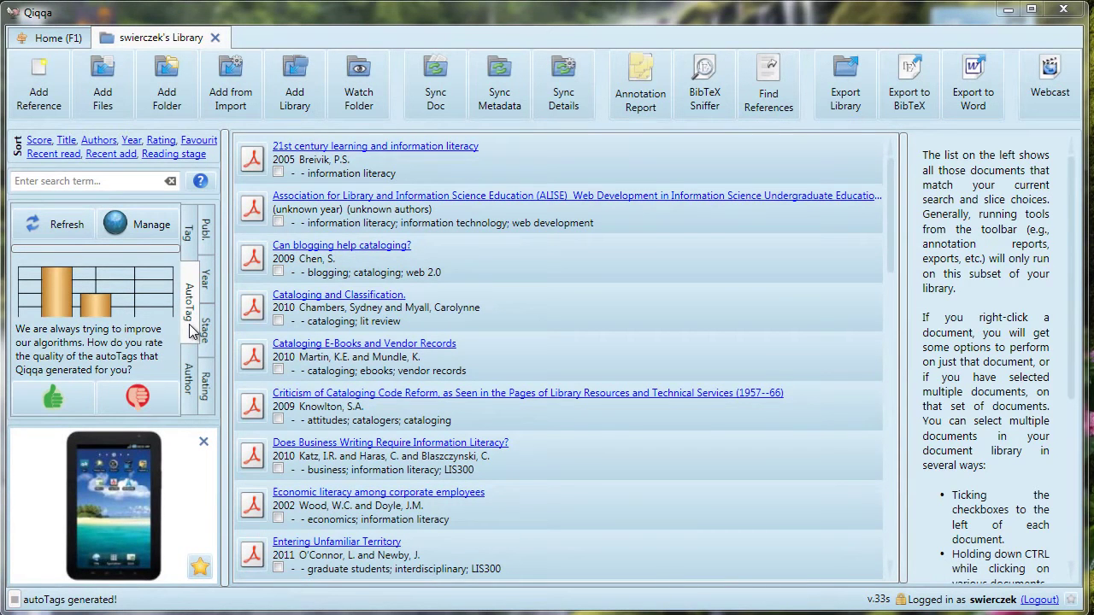
- Open the AutoTag black/whitelist editor and cancel it without saving changes
mouse_move(56, 308)
mouse_move(98, 316)
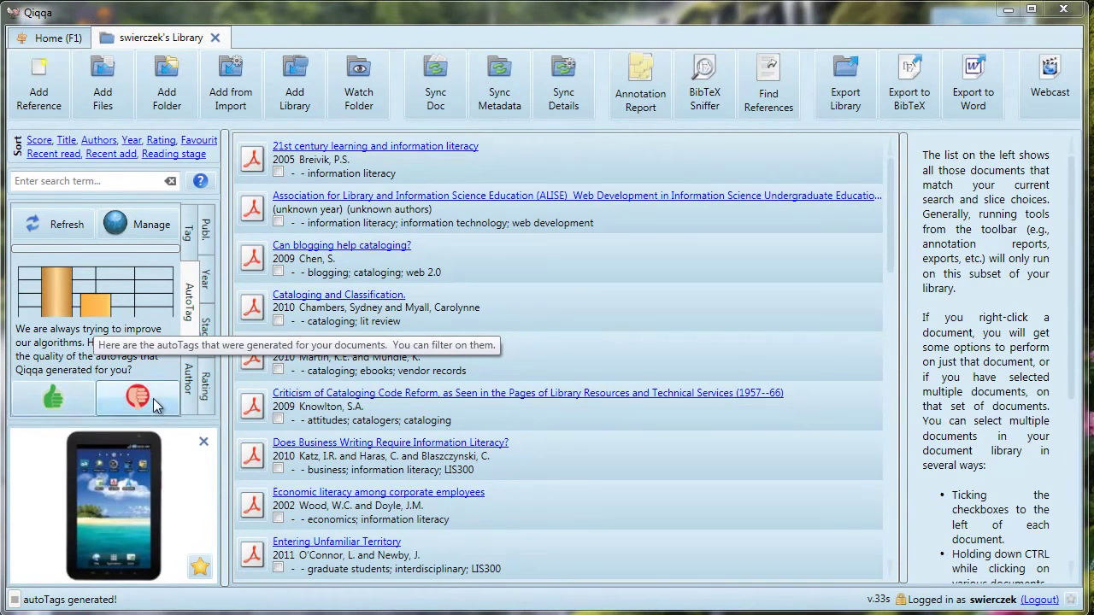
left_click(147, 224)
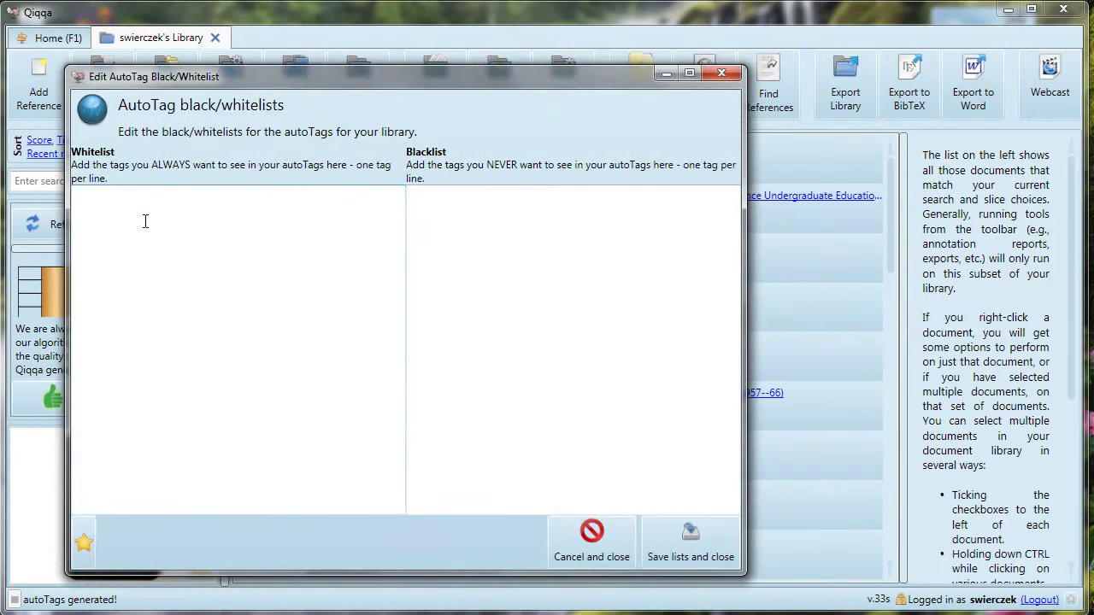
left_click(584, 557)
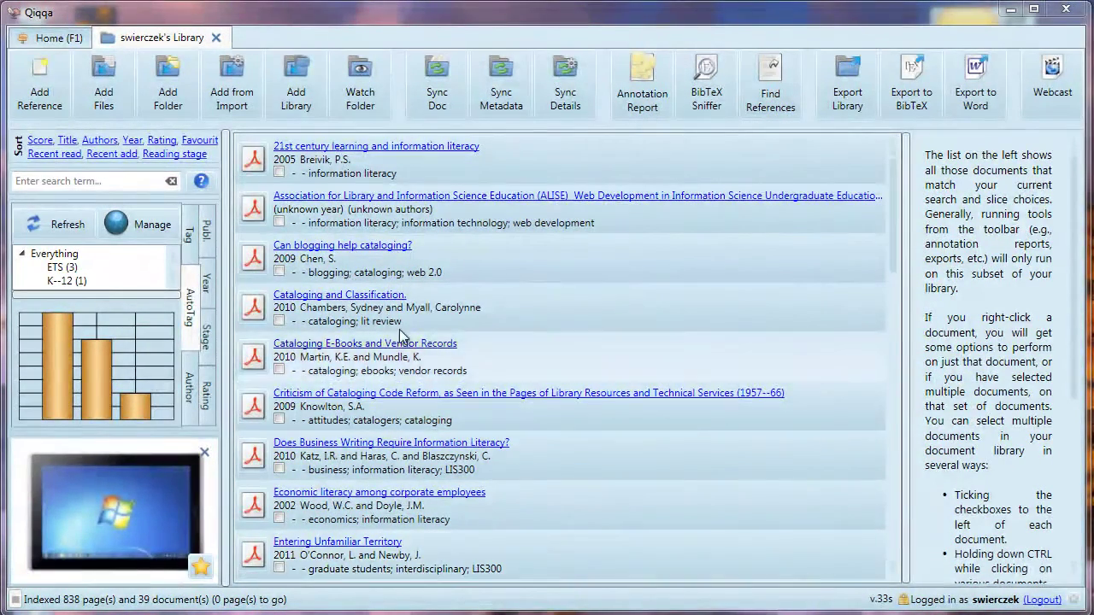
mouse_move(256, 310)
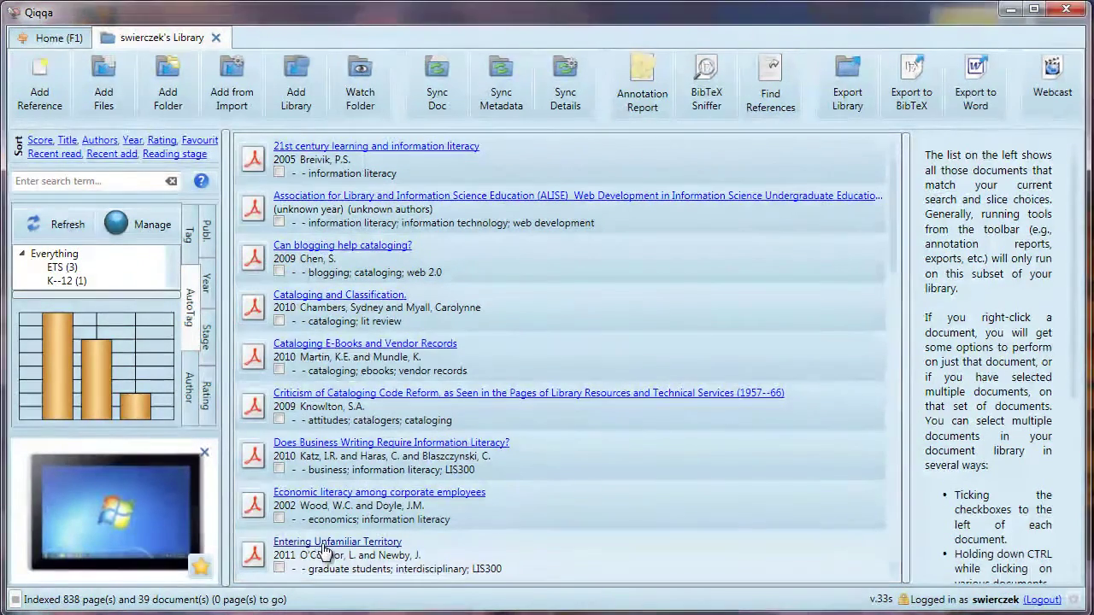
- Open Entering Unfamiliar Territory, glance at Library and Home, then return to the paper
double_click(325, 552)
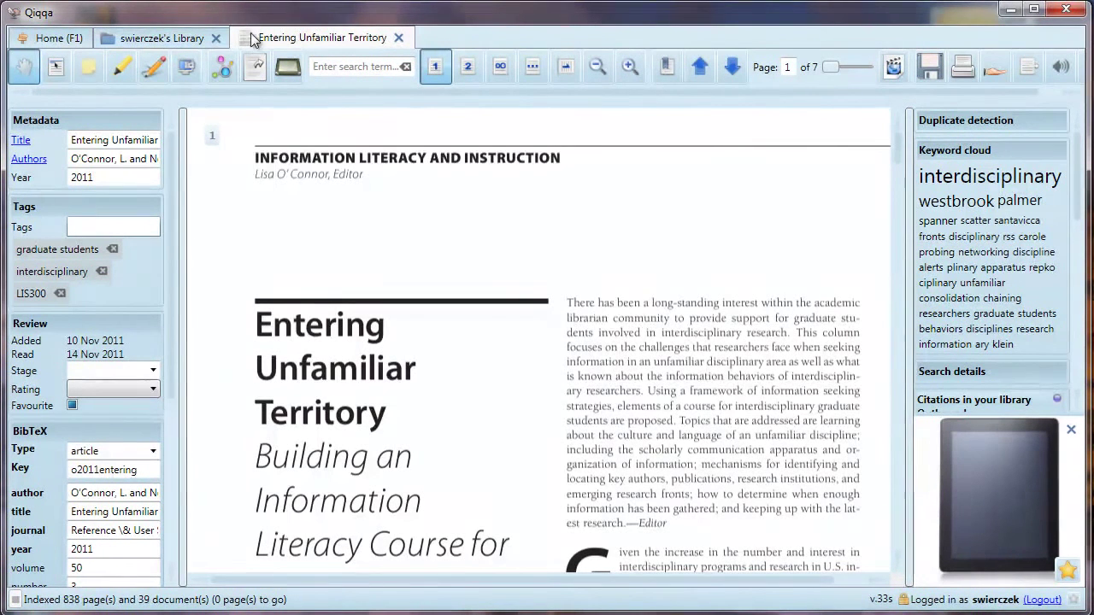
left_click(182, 46)
left_click(42, 44)
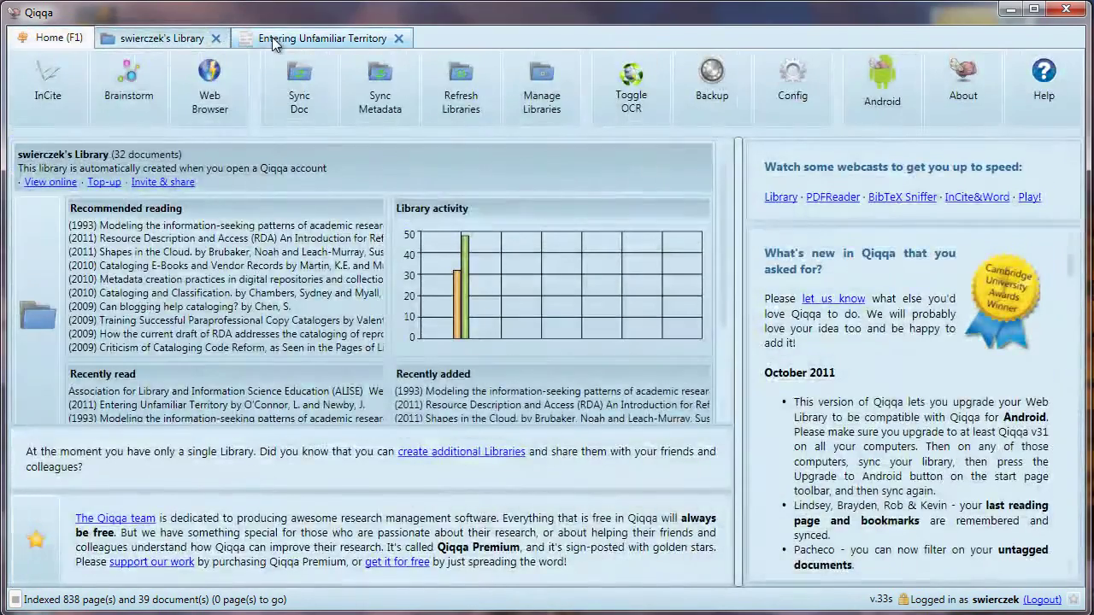
left_click(271, 38)
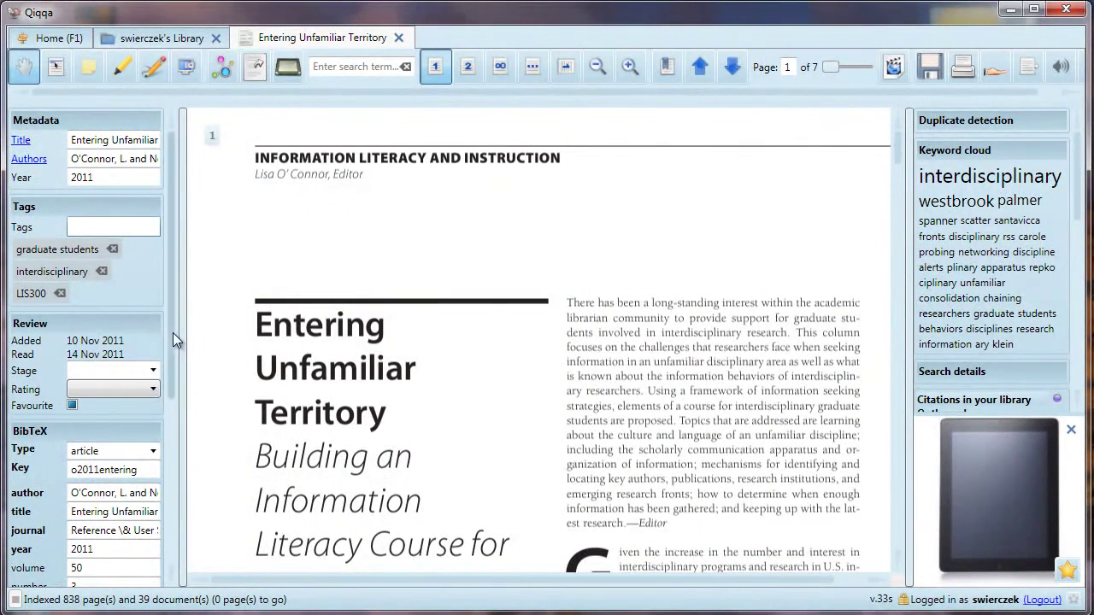
scroll(172, 335, "down", 7)
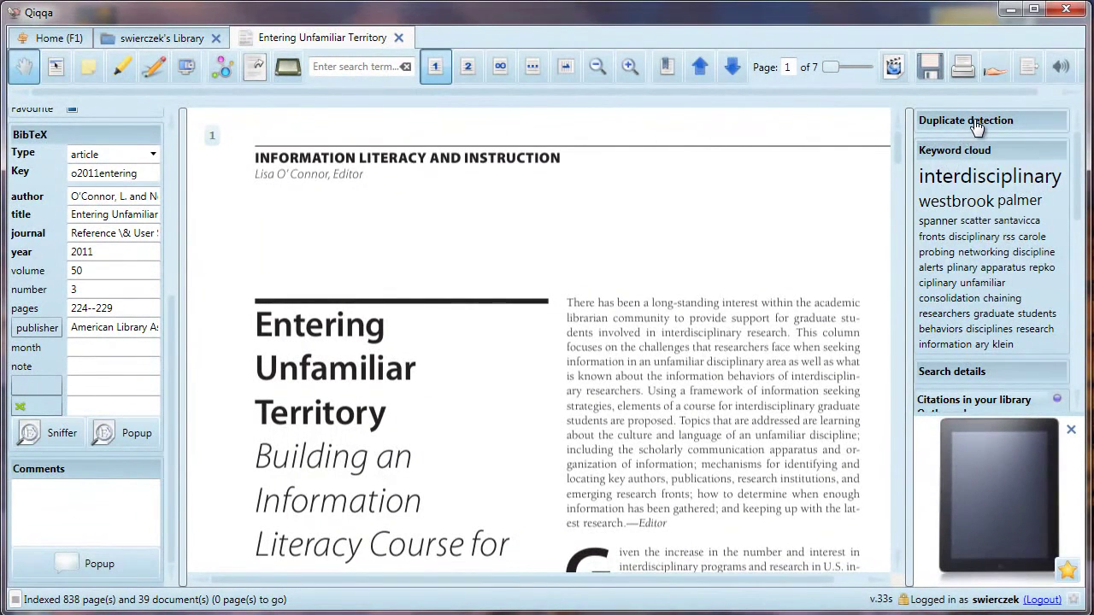
mouse_move(977, 126)
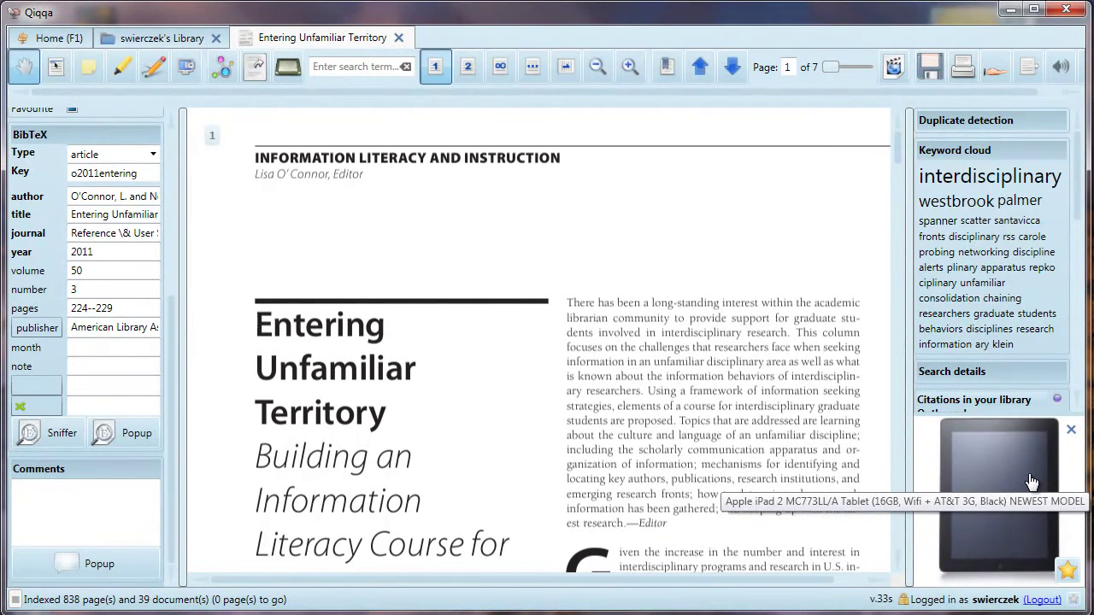
- Dismiss the sponsored advert and scroll the side panel through citations and Scholar results
left_click(1072, 432)
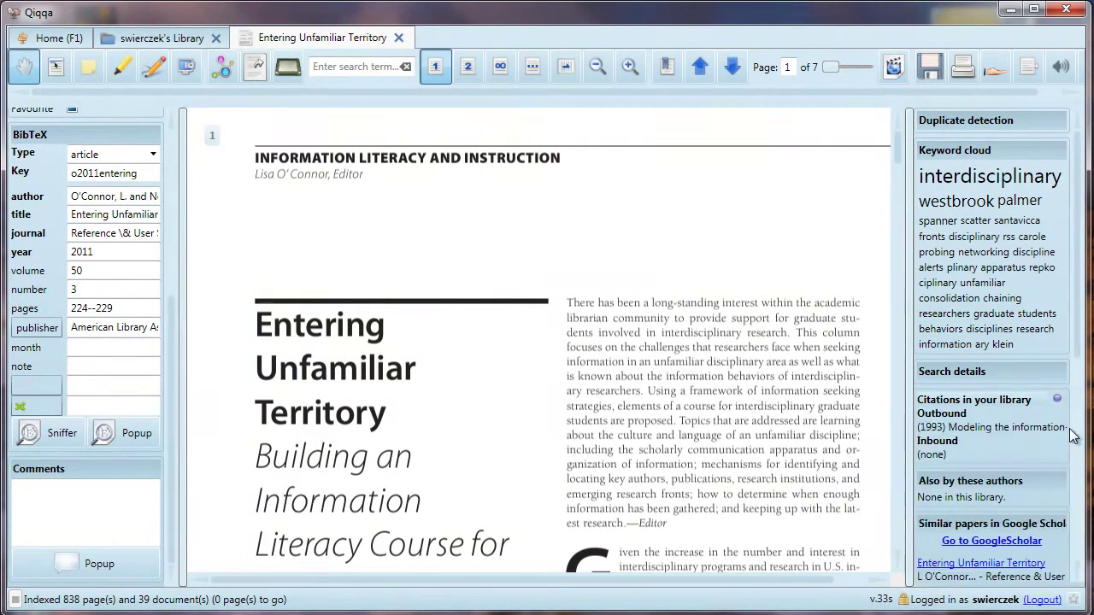
scroll(1079, 216, "down", 4)
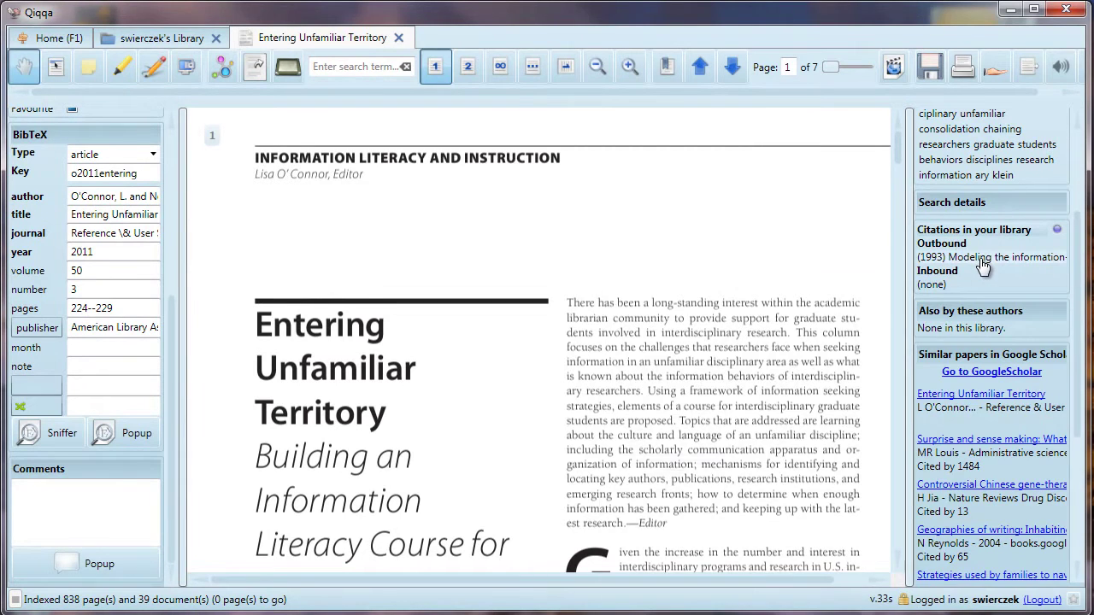
mouse_move(983, 266)
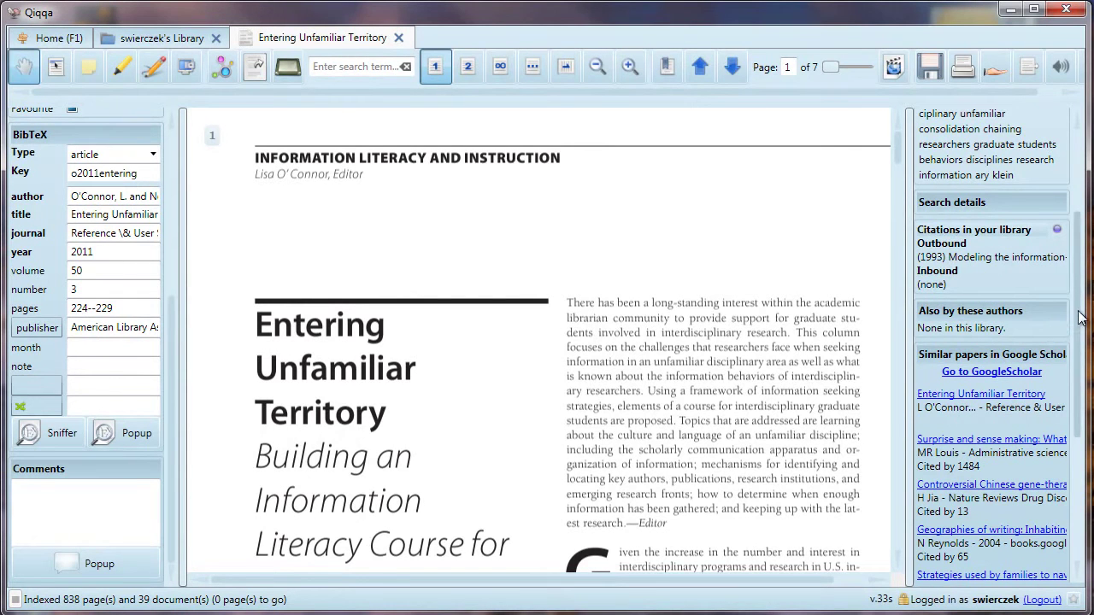
left_click_drag(1079, 318, 1076, 374)
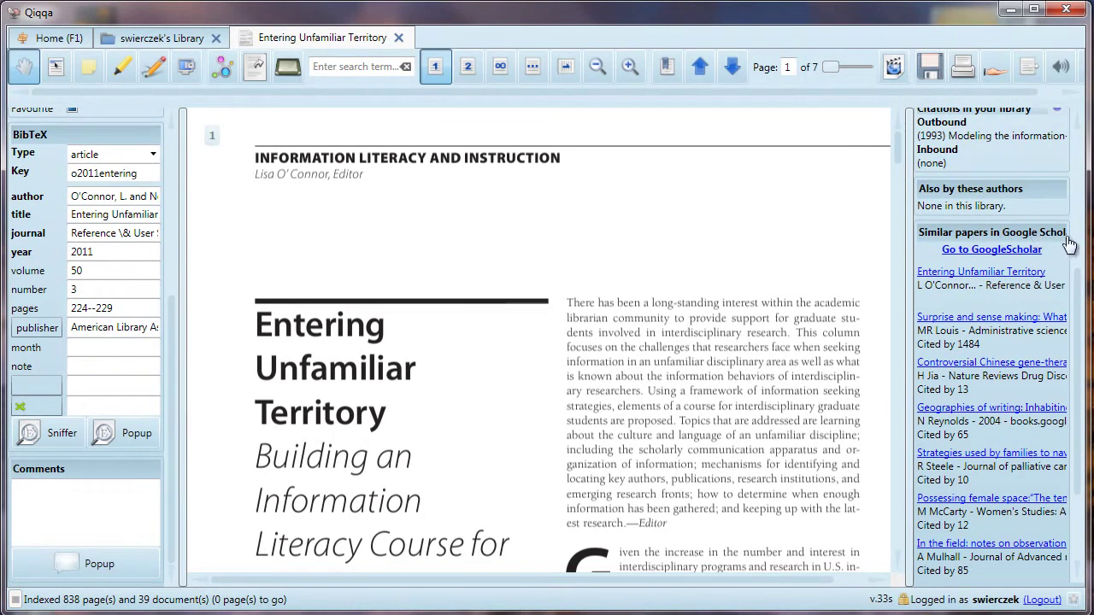
left_click_drag(1077, 290, 1077, 365)
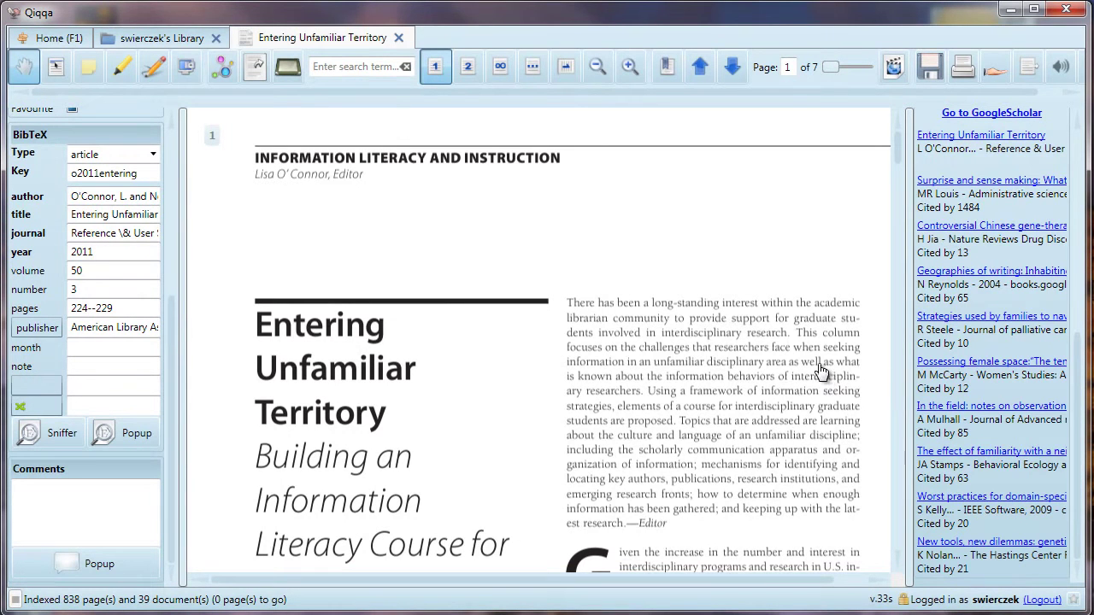
- Show the Entering Unfamiliar Territory paper full-screen and pan up and down its page
left_click(286, 68)
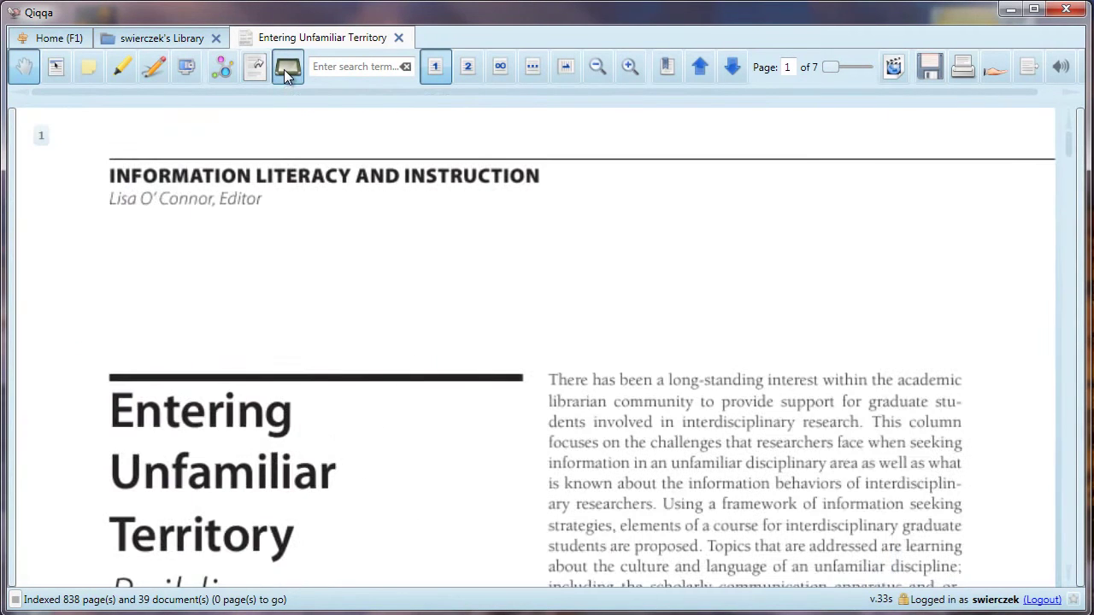
scroll(454, 289, "down", 3)
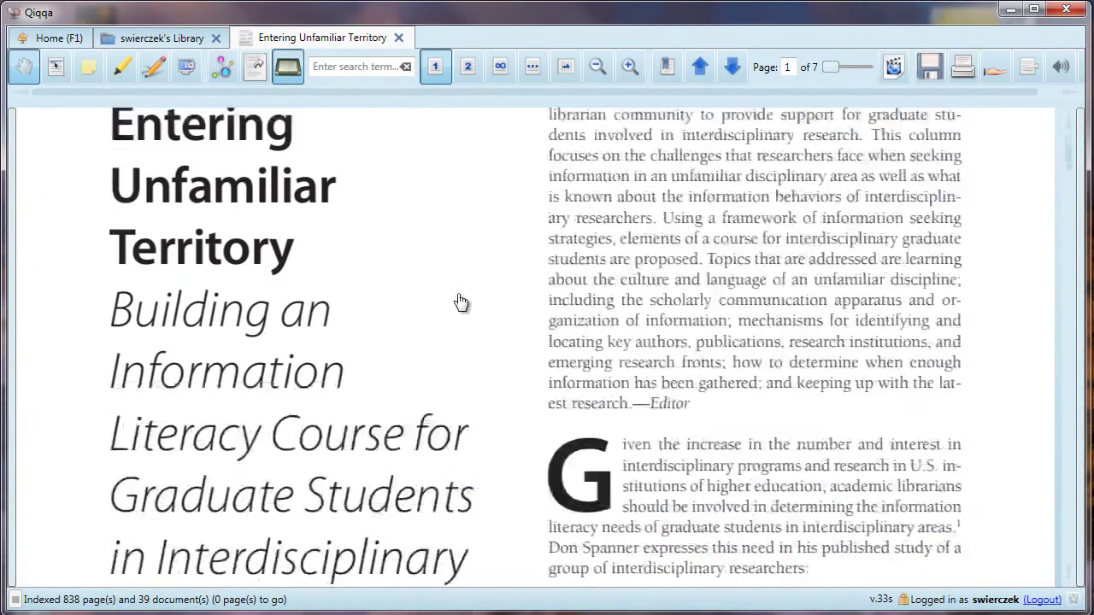
scroll(456, 300, "up", 3)
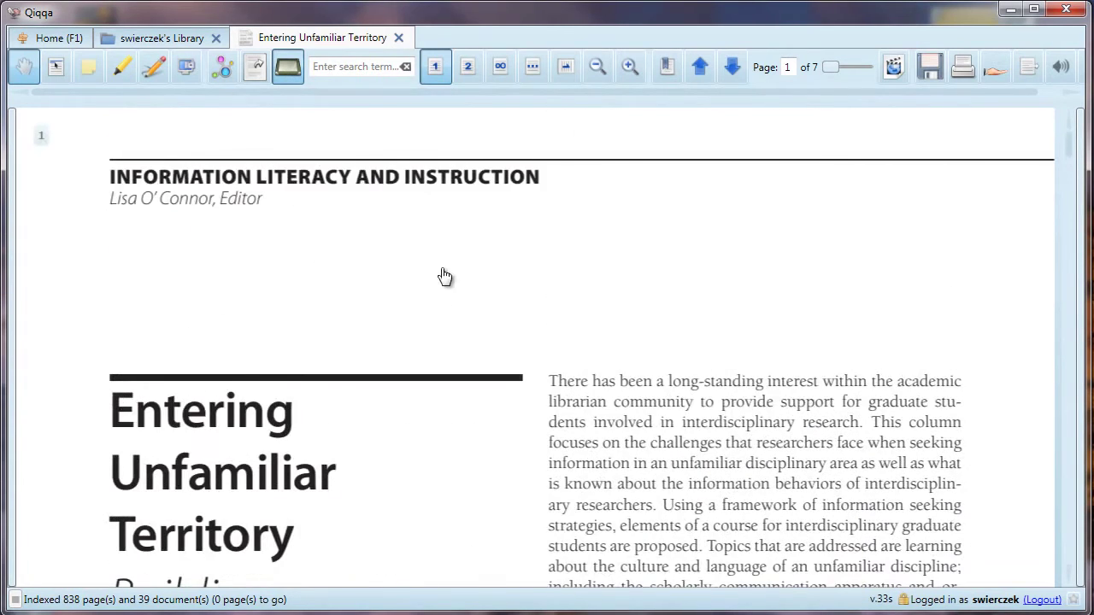
left_click(283, 69)
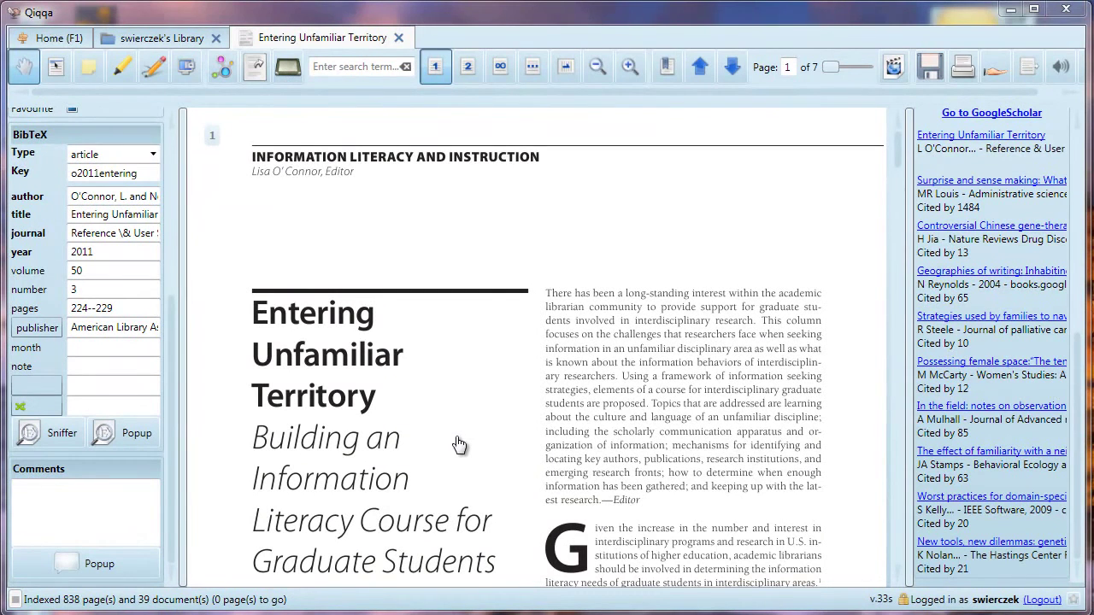
left_click(287, 69)
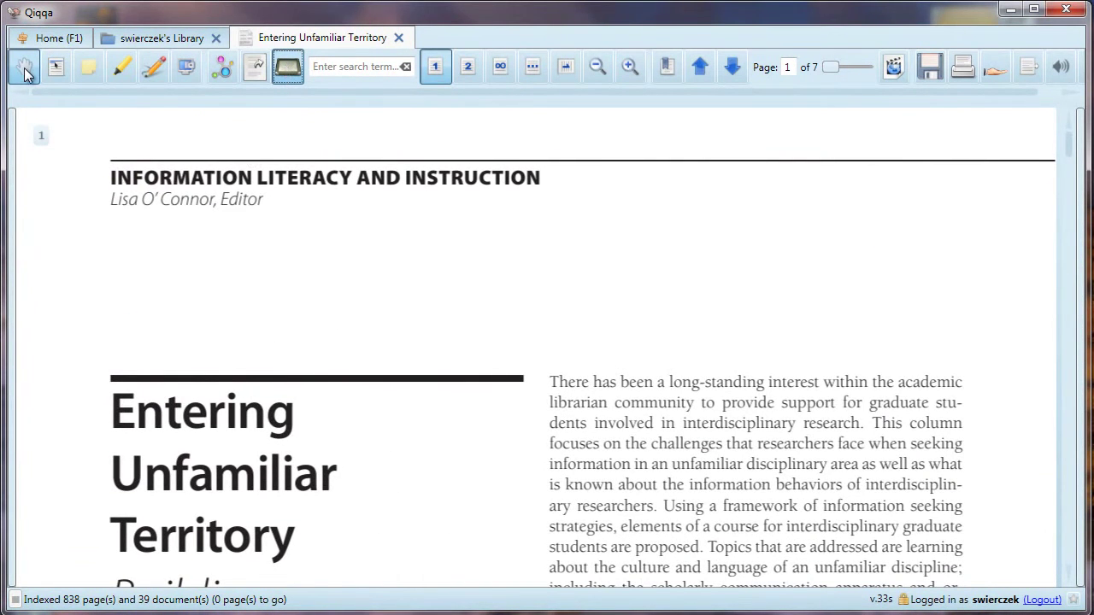
left_click_drag(398, 466, 430, 214)
left_click_drag(442, 281, 641, 564)
scroll(636, 442, "down", 3)
scroll(637, 443, "up", 3)
left_click(65, 71)
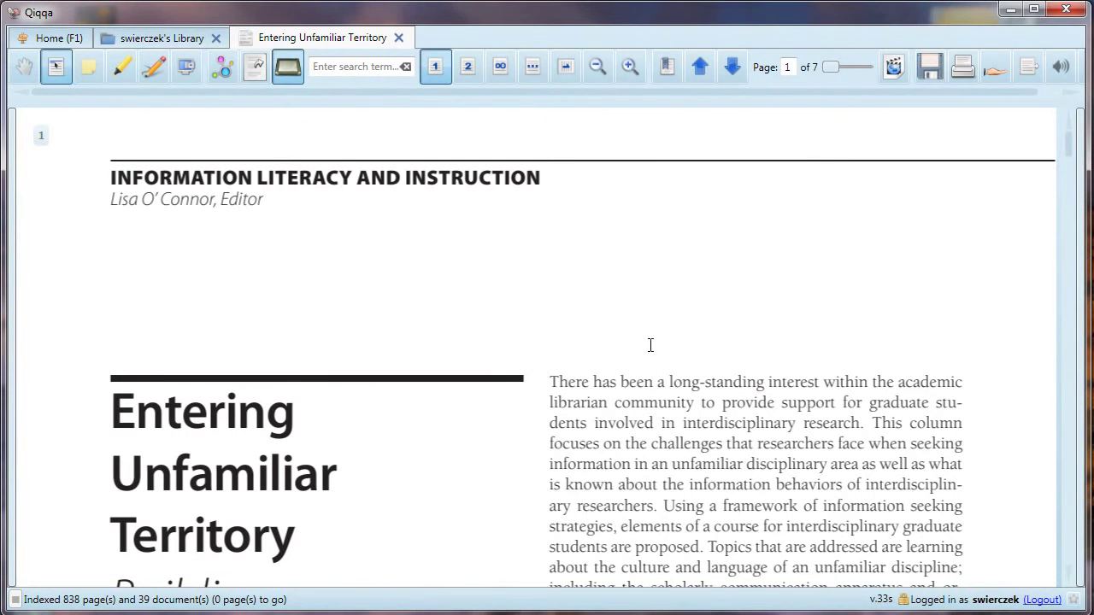
scroll(632, 367, "down", 2)
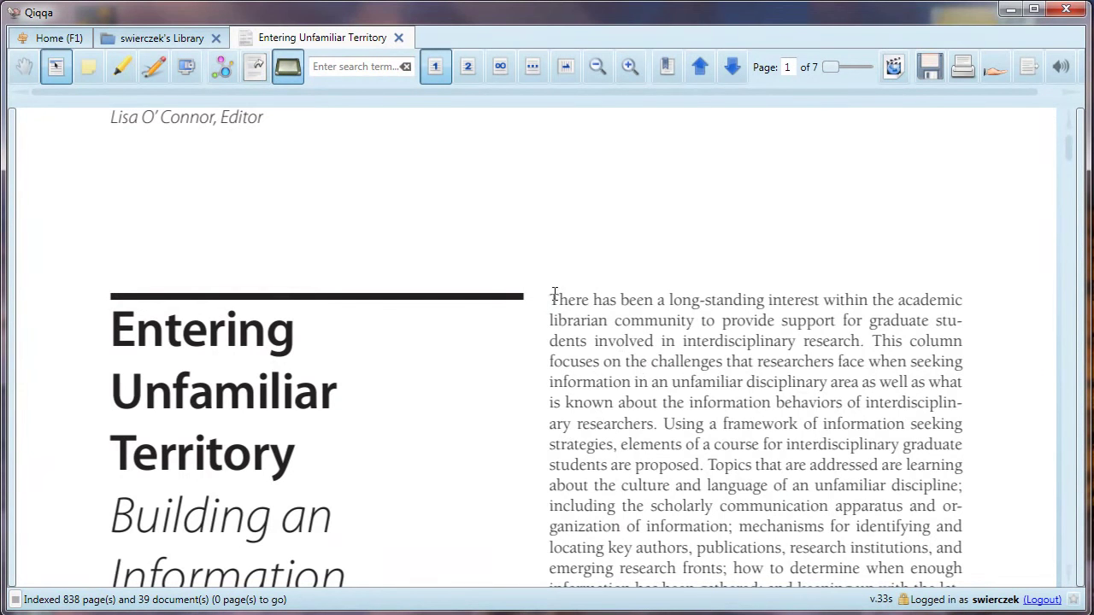
left_click_drag(551, 293, 931, 523)
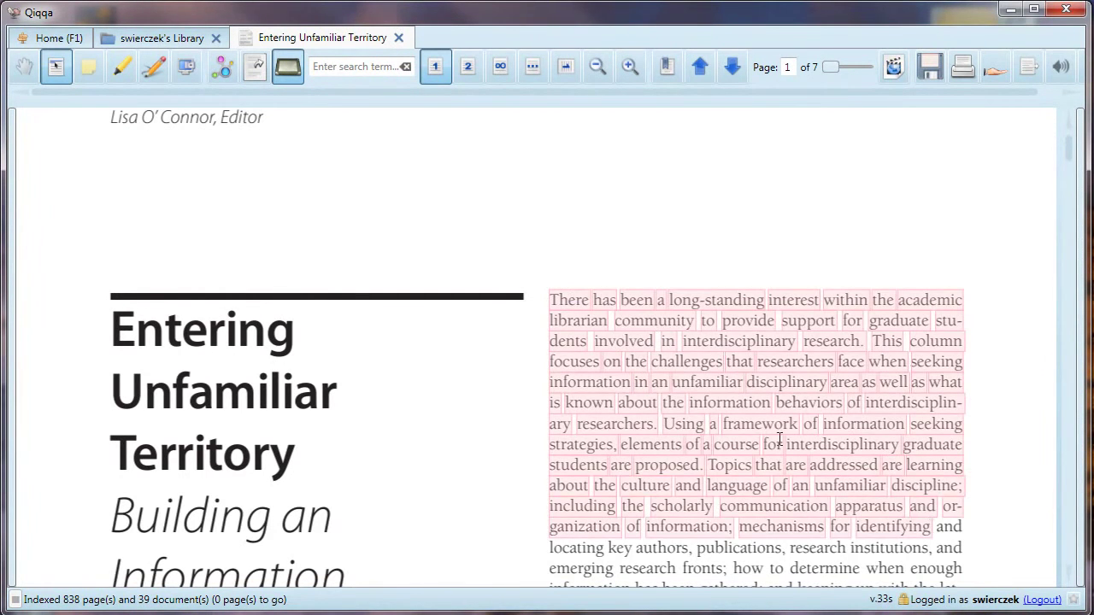
right_click(671, 382)
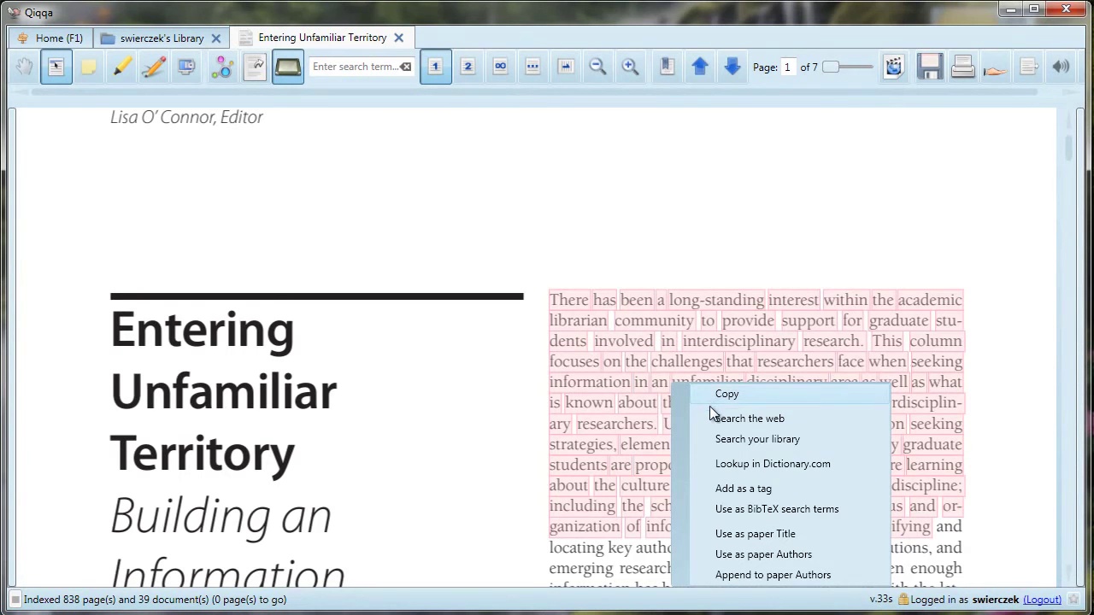
left_click(697, 265)
right_click(653, 321)
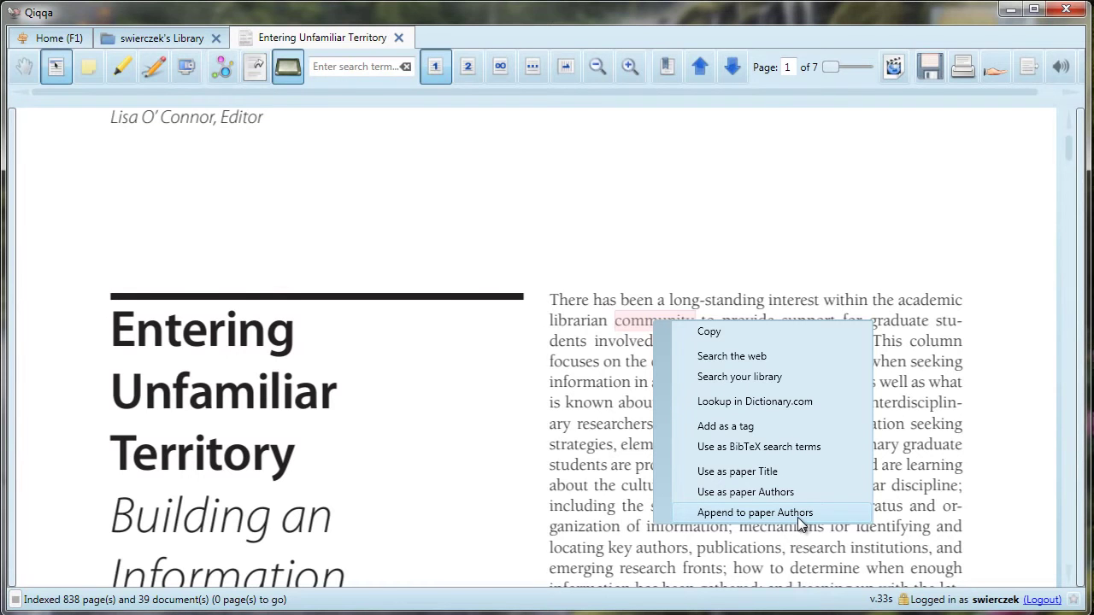
- Draw a rectangular annotation box over the Recent studies paragraph
left_click(19, 68)
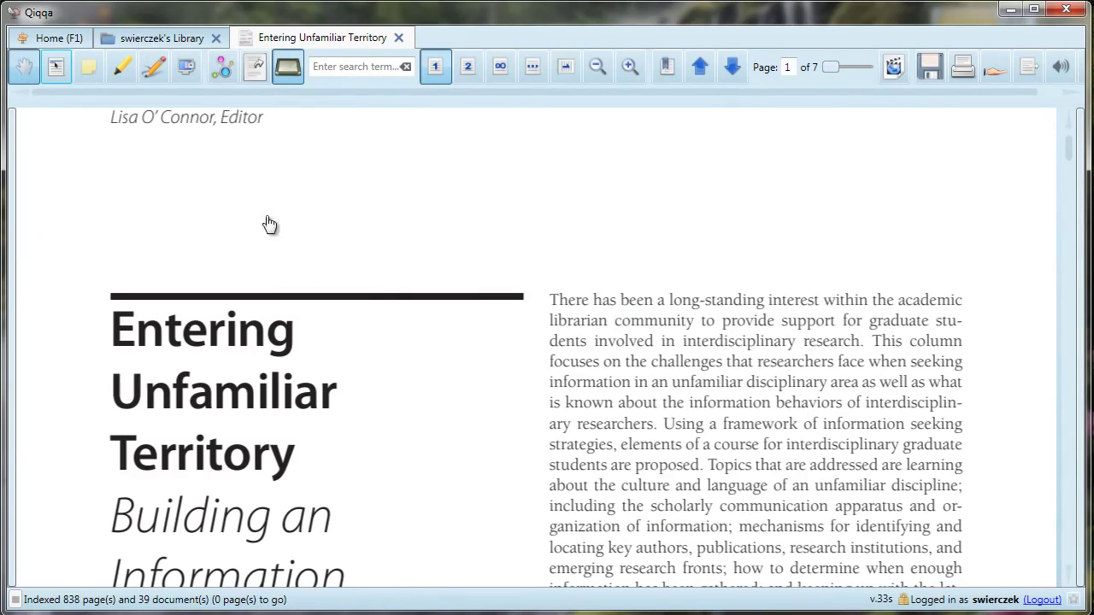
scroll(436, 333, "down", 1)
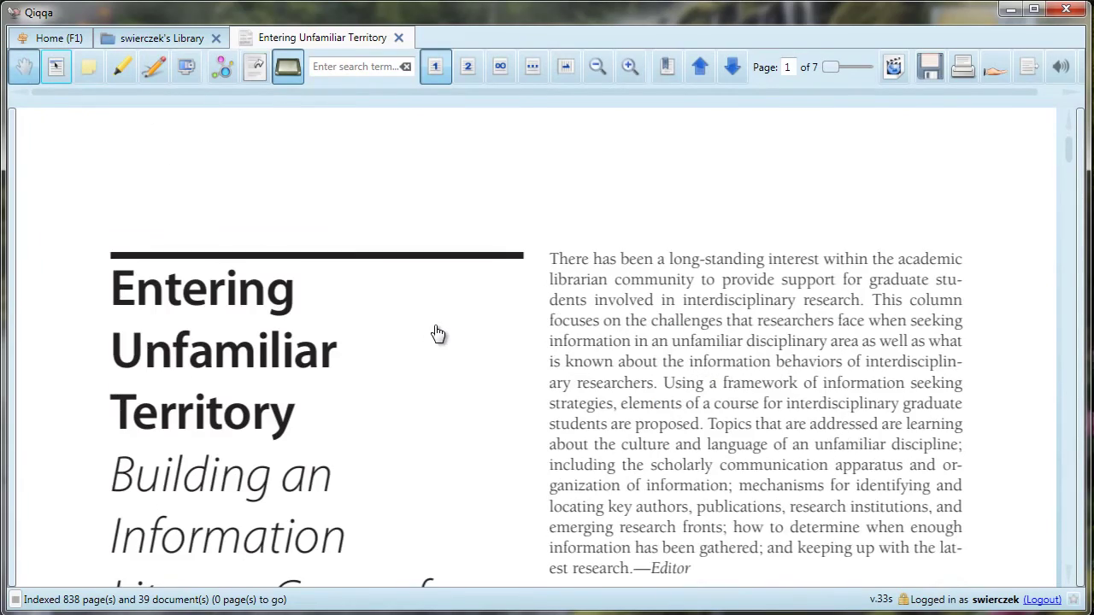
scroll(438, 334, "down", 10)
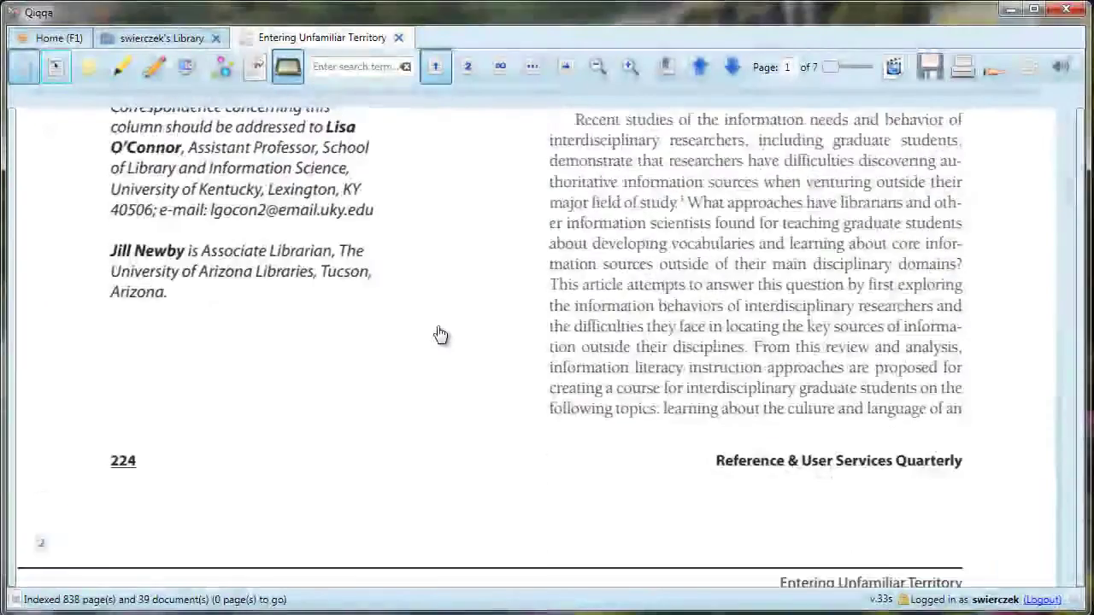
scroll(439, 335, "up", 1)
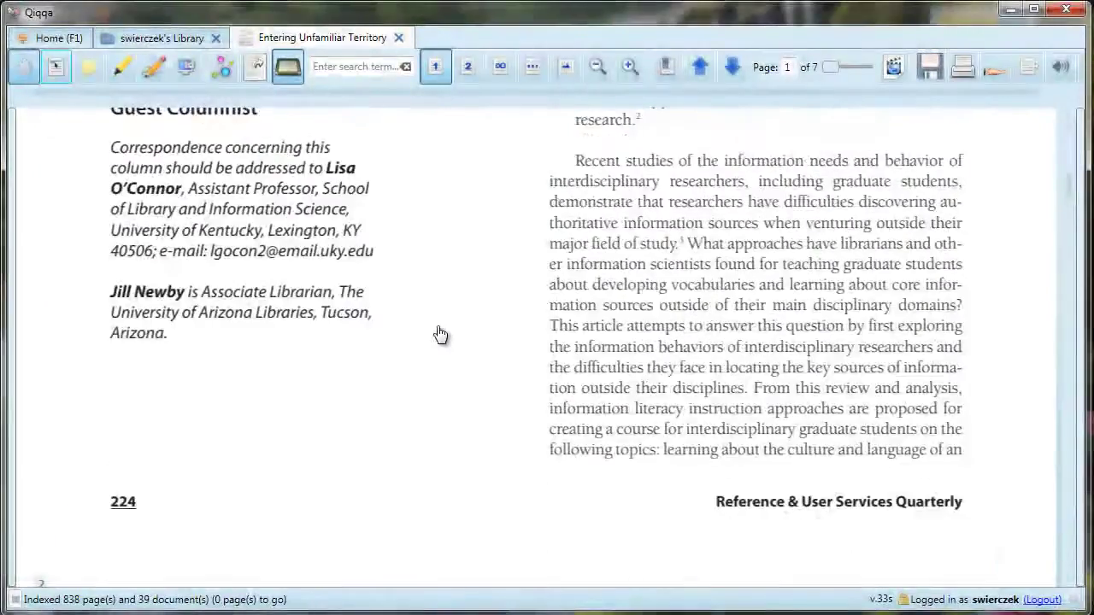
left_click(89, 70)
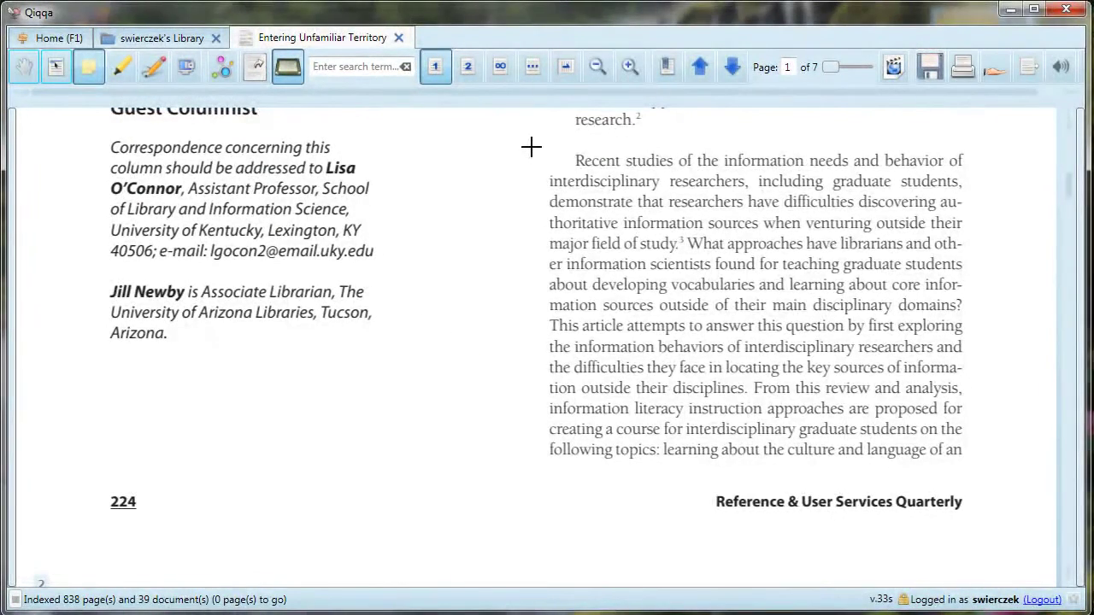
mouse_move(531, 147)
left_mouse_down()
mouse_move(530, 164)
mouse_move(715, 450)
mouse_move(984, 467)
left_mouse_up()
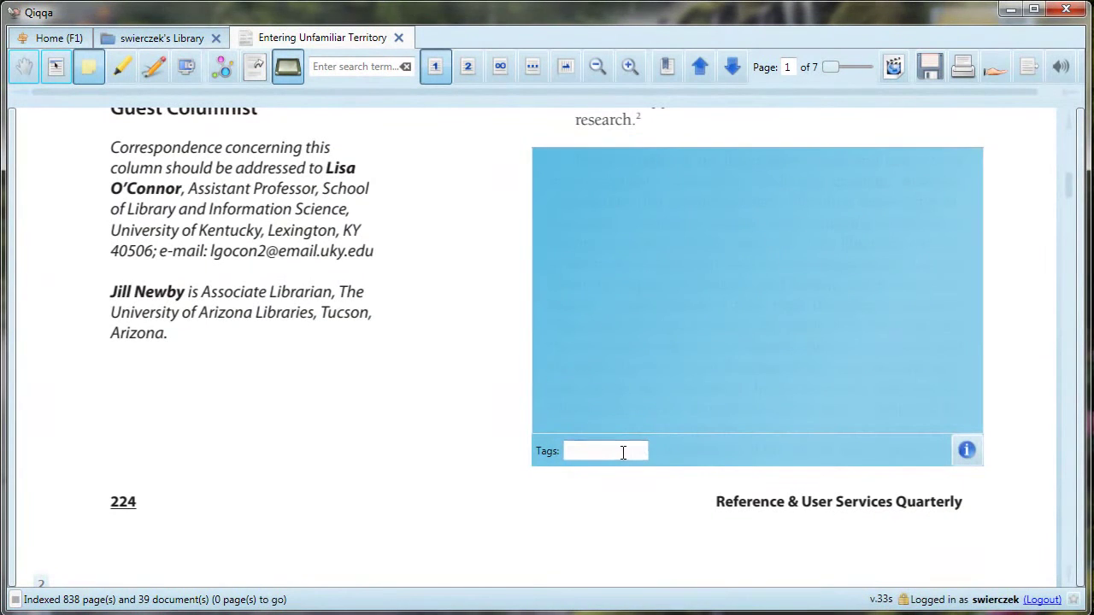
- Tag the annotation 'tagging' and comment 'this is a statement of the author'
left_click(625, 450)
type("tagging")
key("Return")
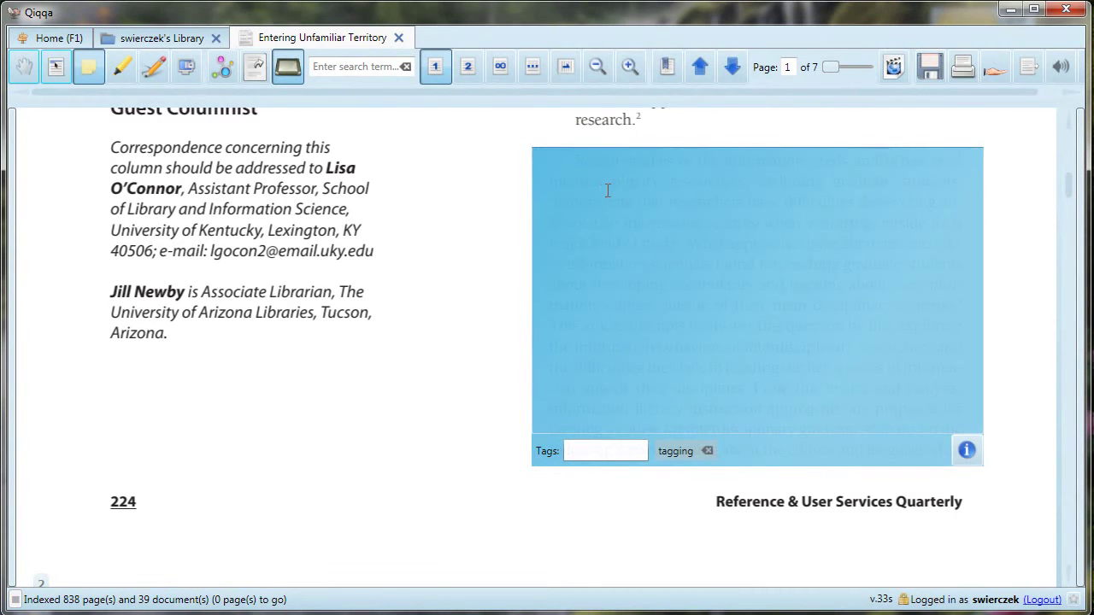
type("this is a statement of the author's thesis")
- Colour the annotation pink and give it a rating of 4
left_click(967, 453)
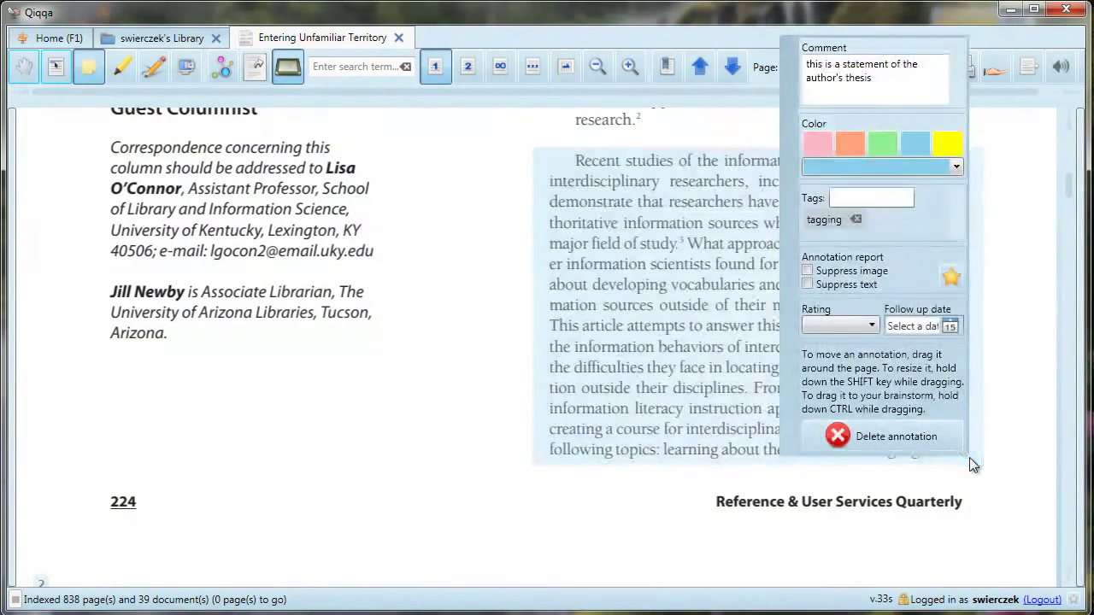
left_click(817, 144)
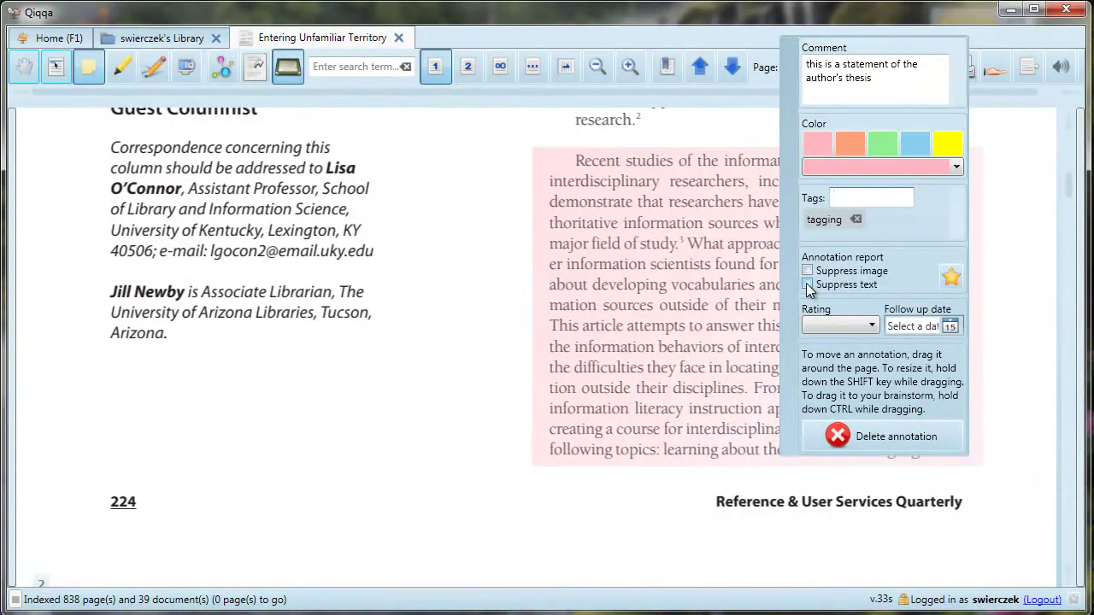
left_click(870, 325)
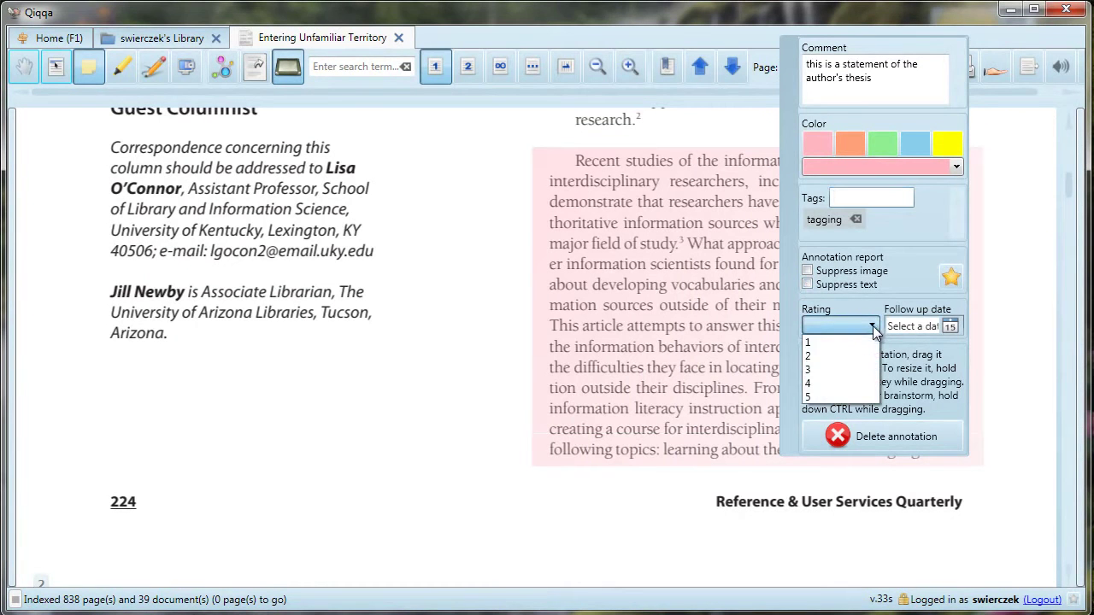
left_click(860, 384)
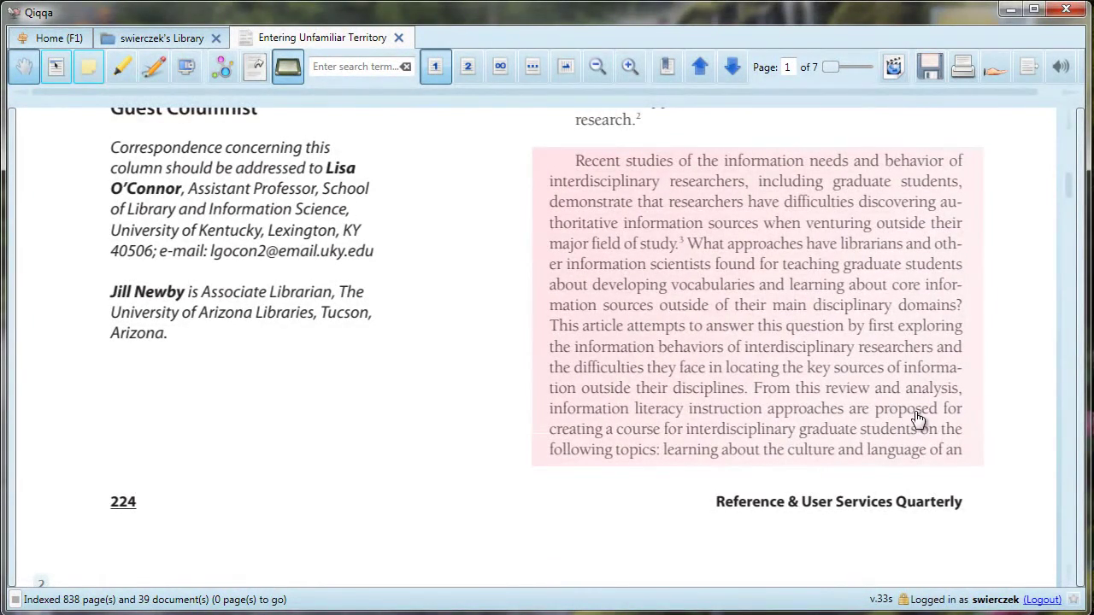
- Highlight the opening words of the Challenges paragraph in yellow
scroll(261, 282, "down", 6)
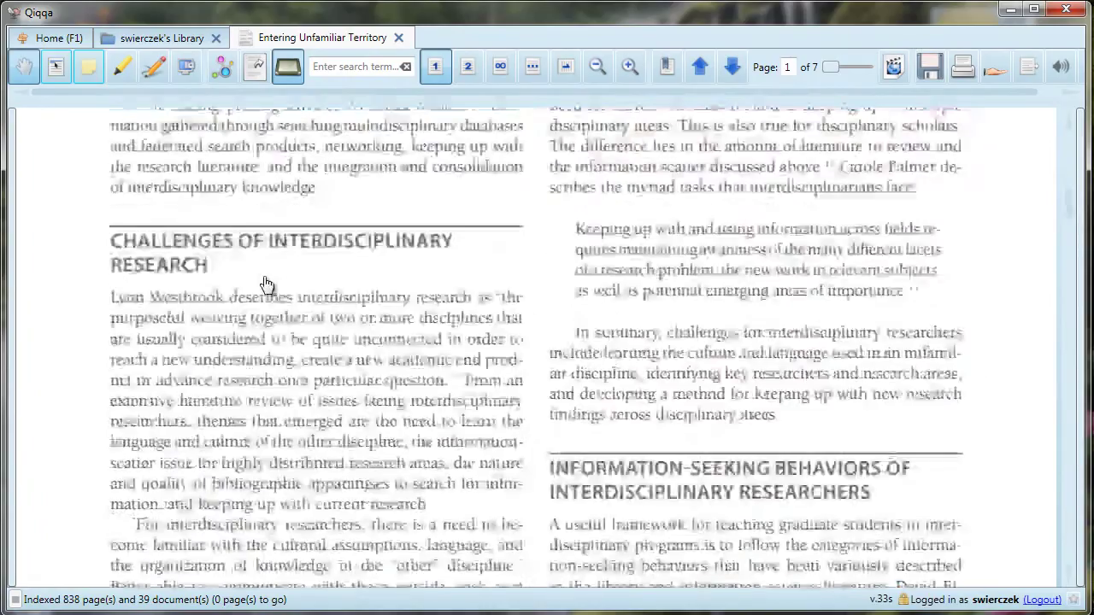
left_click(120, 69)
left_click_drag(111, 297, 492, 298)
- Extend the highlight through 'research as', clear it from 'academic', and pan further down page 2
left_click_drag(390, 360, 449, 360)
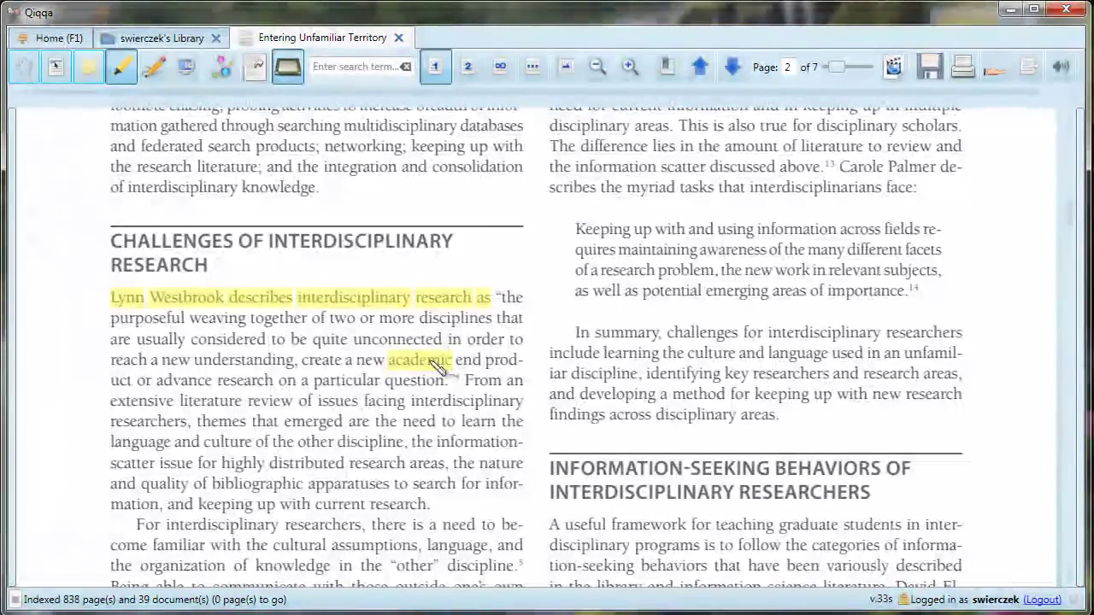
left_click(440, 362)
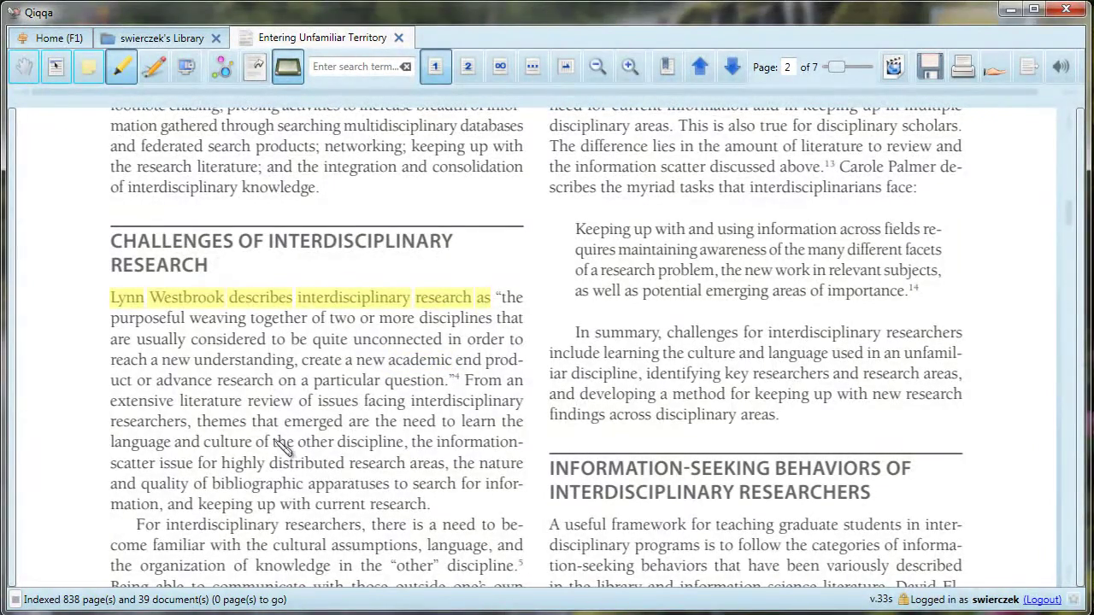
left_click(22, 75)
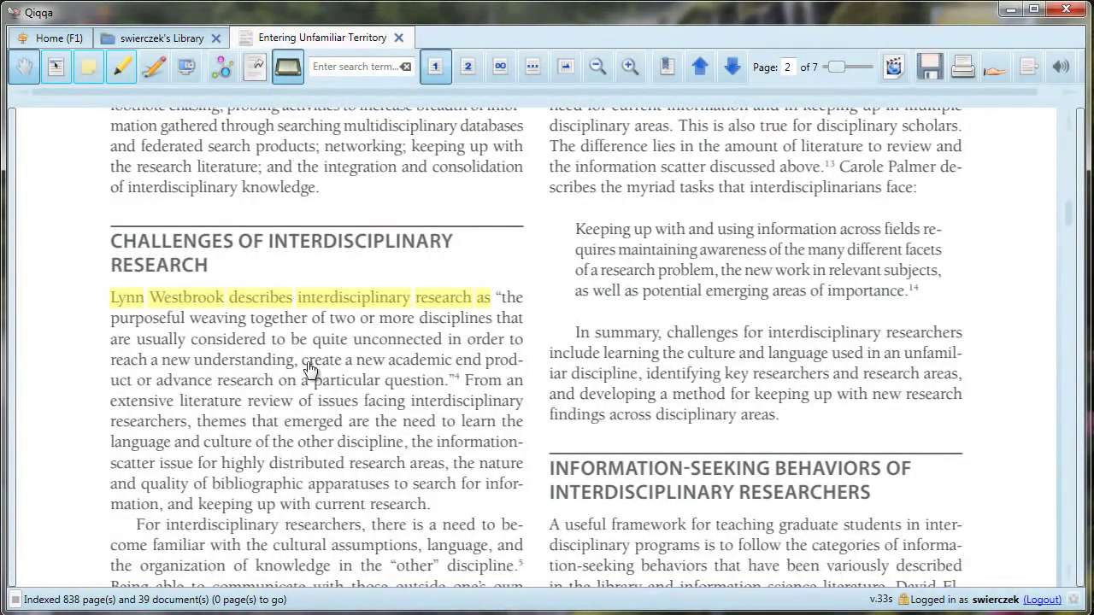
scroll(310, 369, "down", 4)
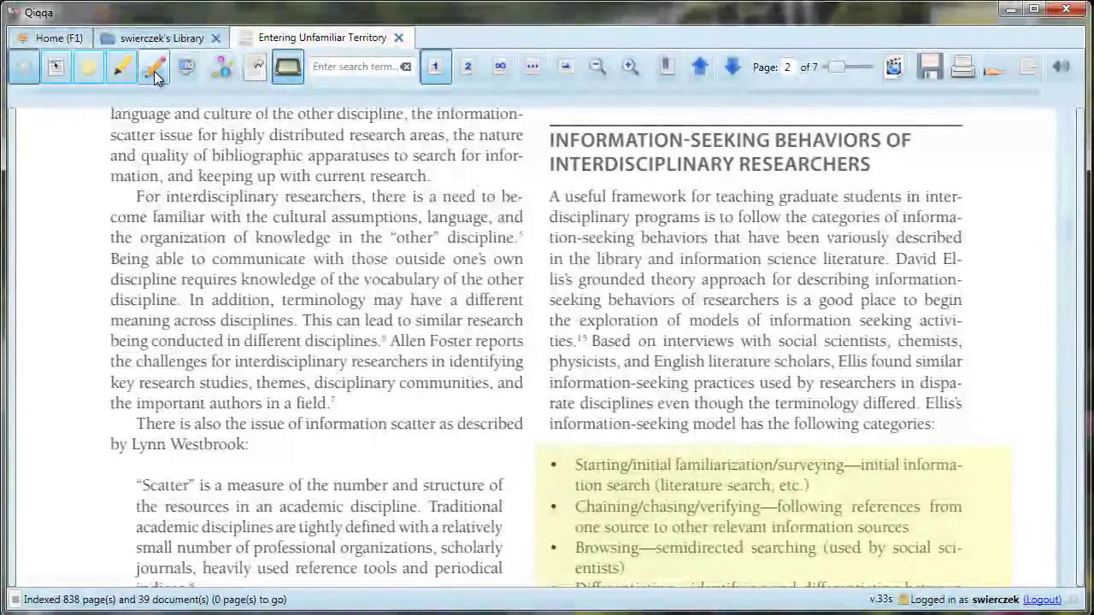
- Handwrite an 'OK' ink note in the left margin of page 2
left_click(154, 72)
mouse_move(36, 228)
left_mouse_down()
mouse_move(24, 241)
mouse_move(37, 229)
mouse_move(44, 244)
mouse_move(66, 239)
left_mouse_up()
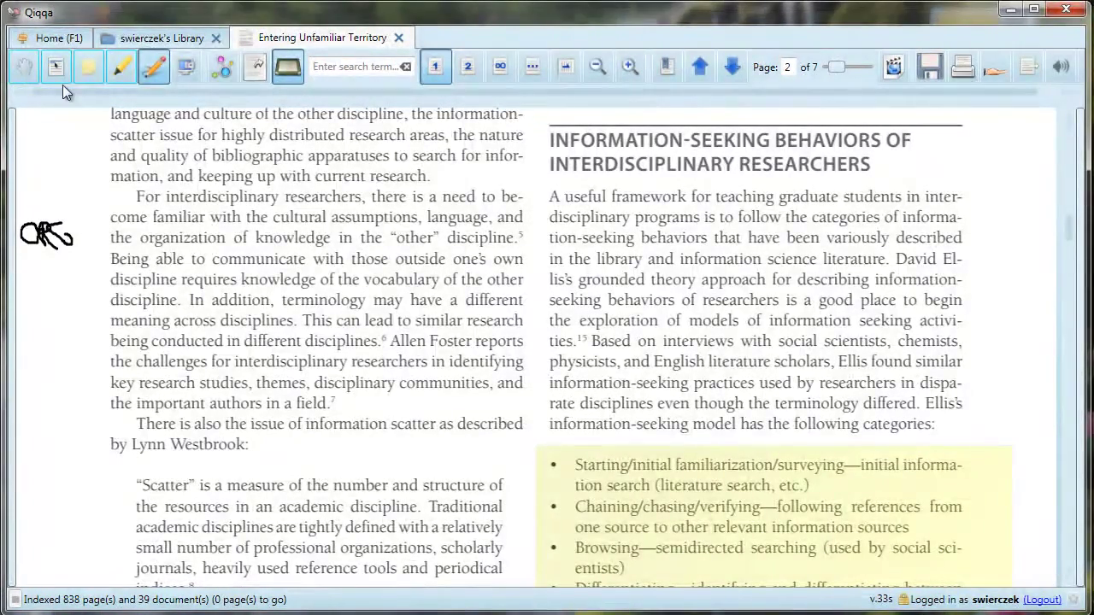
left_click(30, 76)
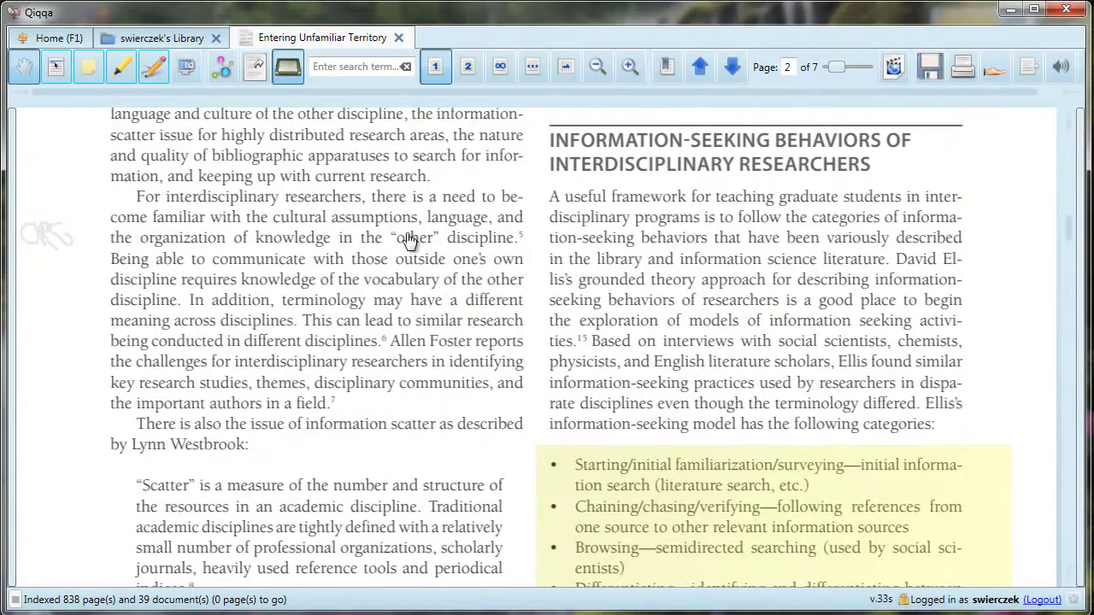
- Snapshot page 3's nonlinear-model list to the clipboard
scroll(382, 230, "down", 5)
scroll(382, 231, "down", 15)
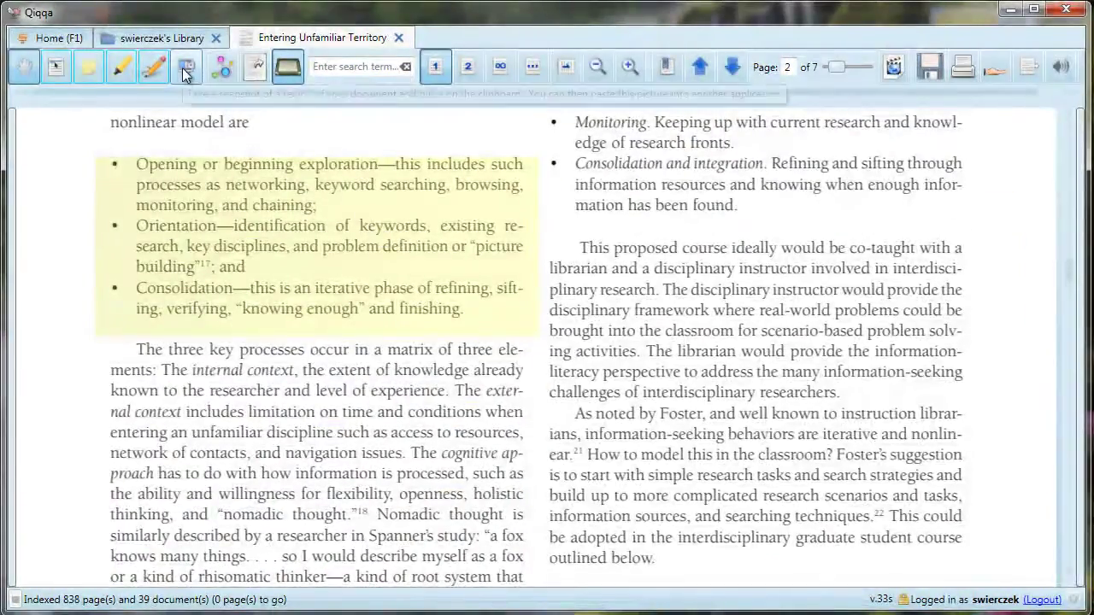
left_click(181, 65)
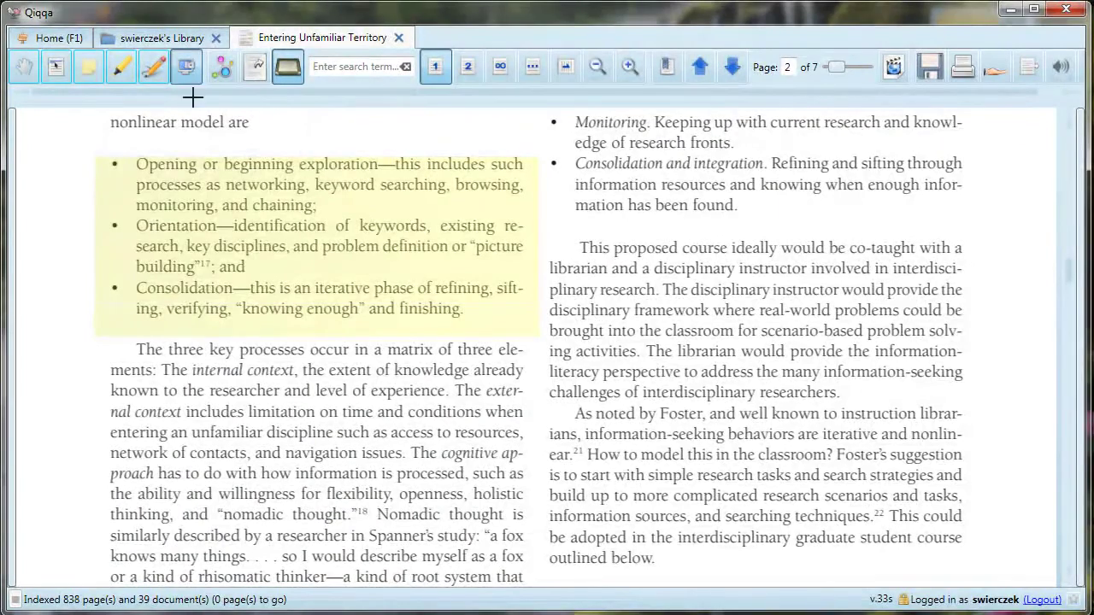
left_click_drag(101, 152, 534, 329)
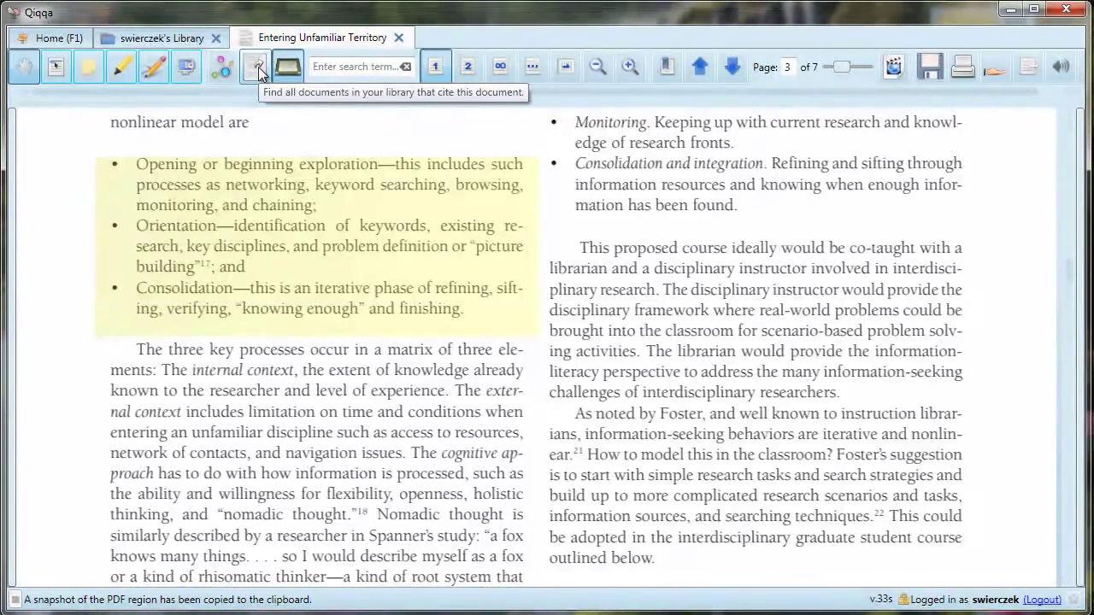
- Check for citing documents (none found) and view two pages side by side
left_click(257, 68)
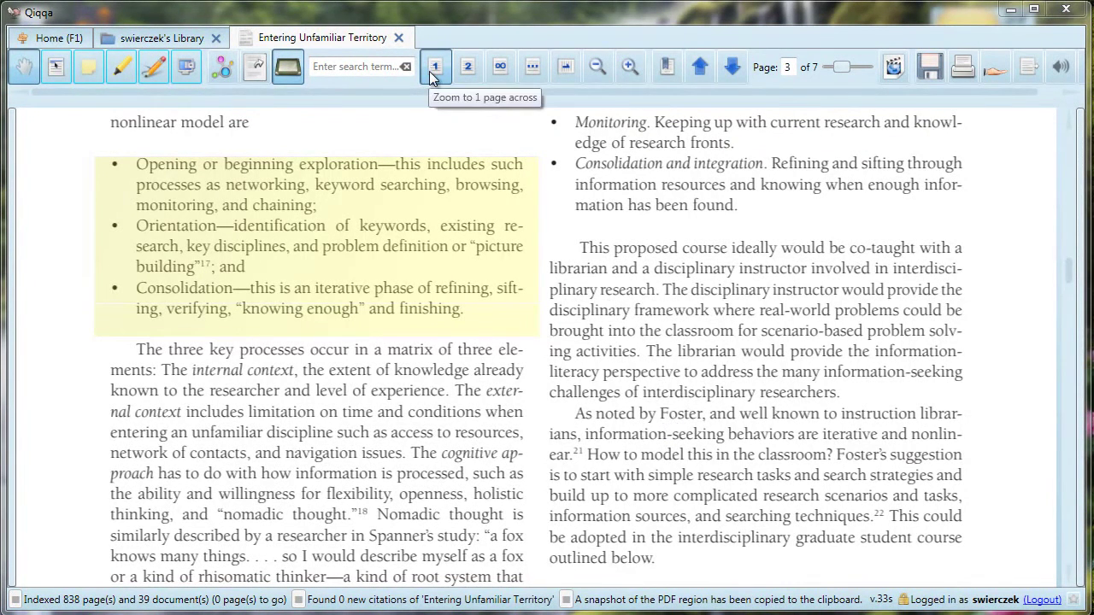
left_click(471, 70)
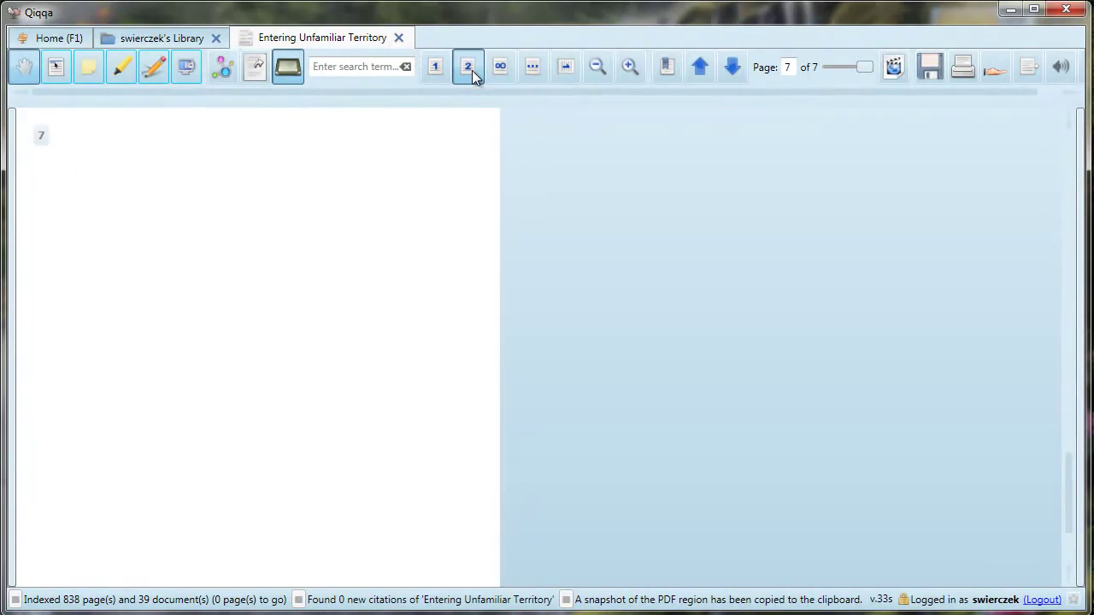
scroll(450, 282, "up", 5)
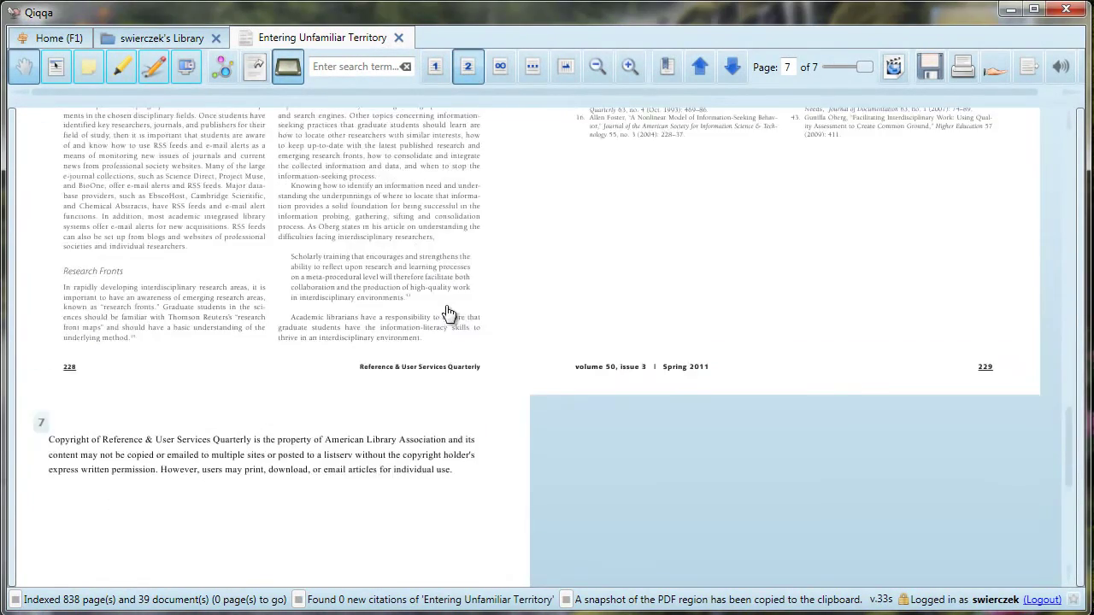
scroll(471, 333, "up", 5)
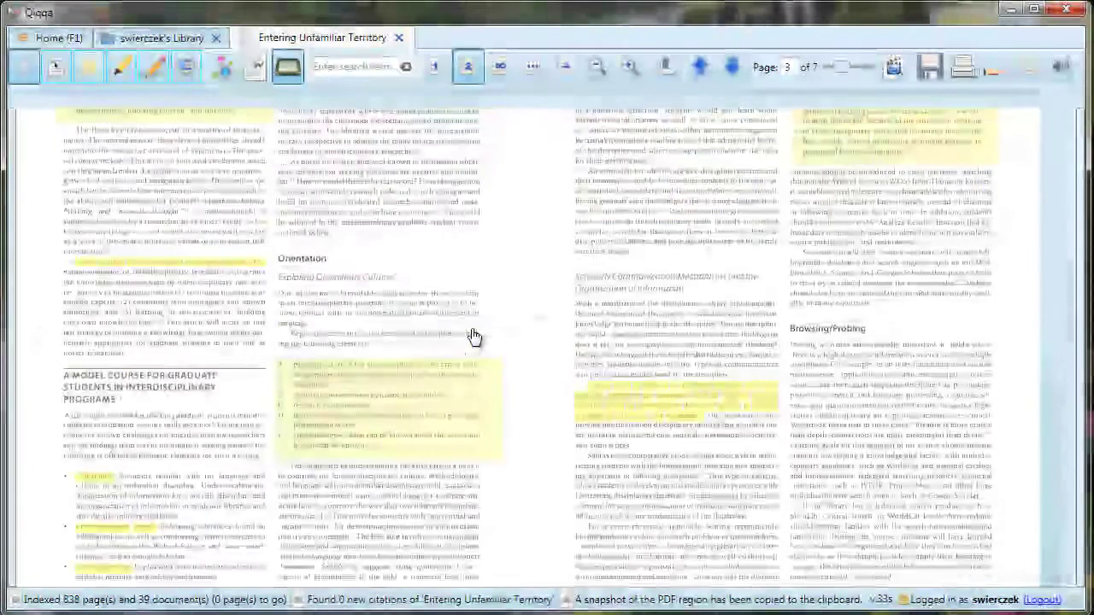
- Show all seven pages at once and open page 2 from the thumbnails
left_click(503, 70)
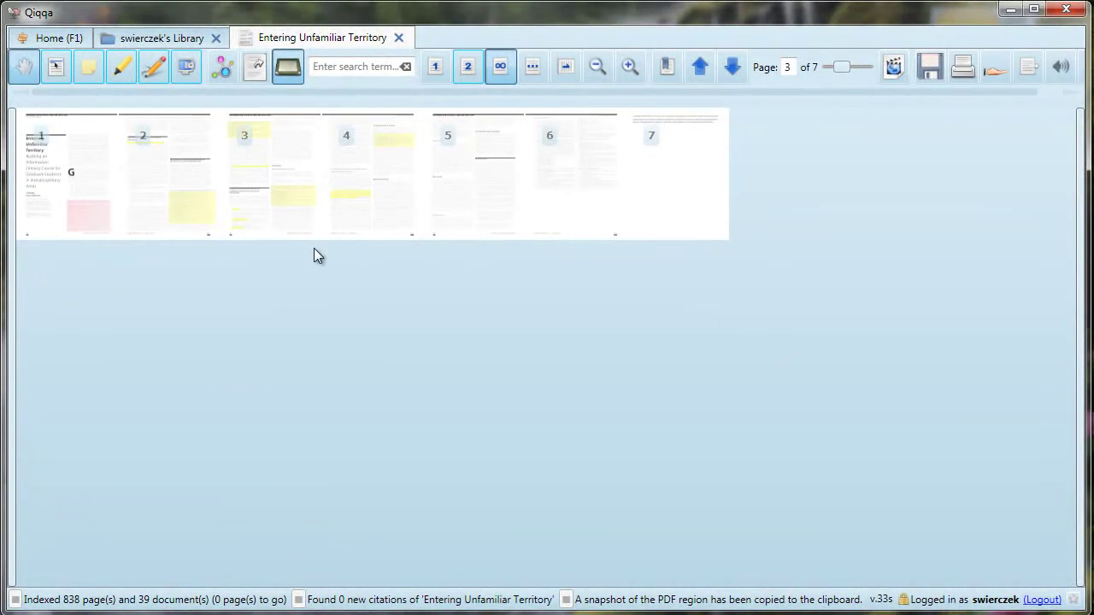
left_click(203, 214)
double_click(203, 214)
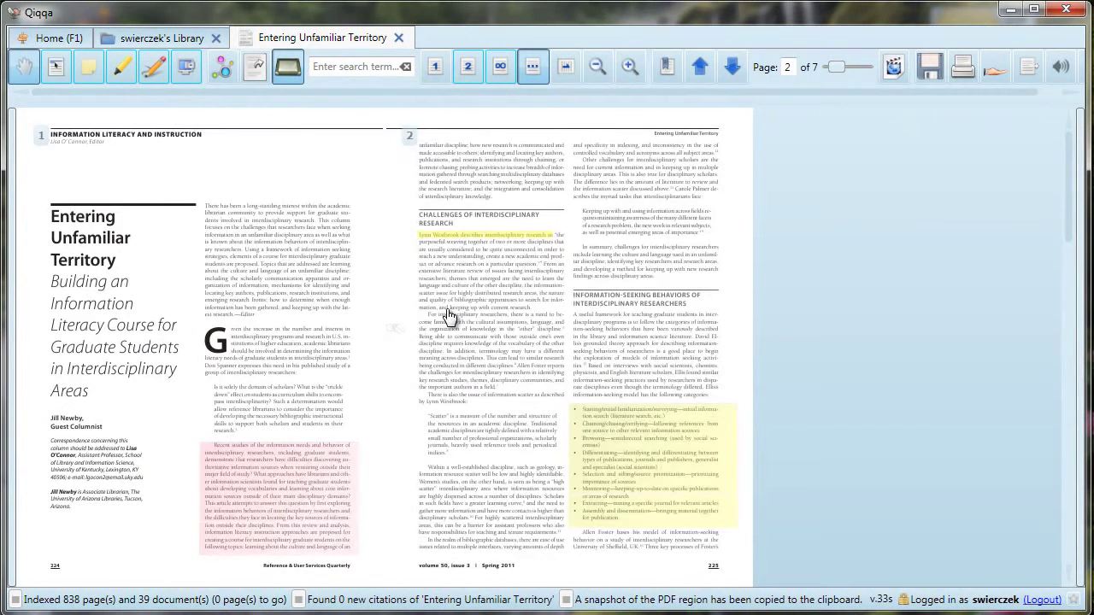
- Rotate page 2 through four quarter turns until it is upright again
left_click(564, 69)
left_click(564, 68)
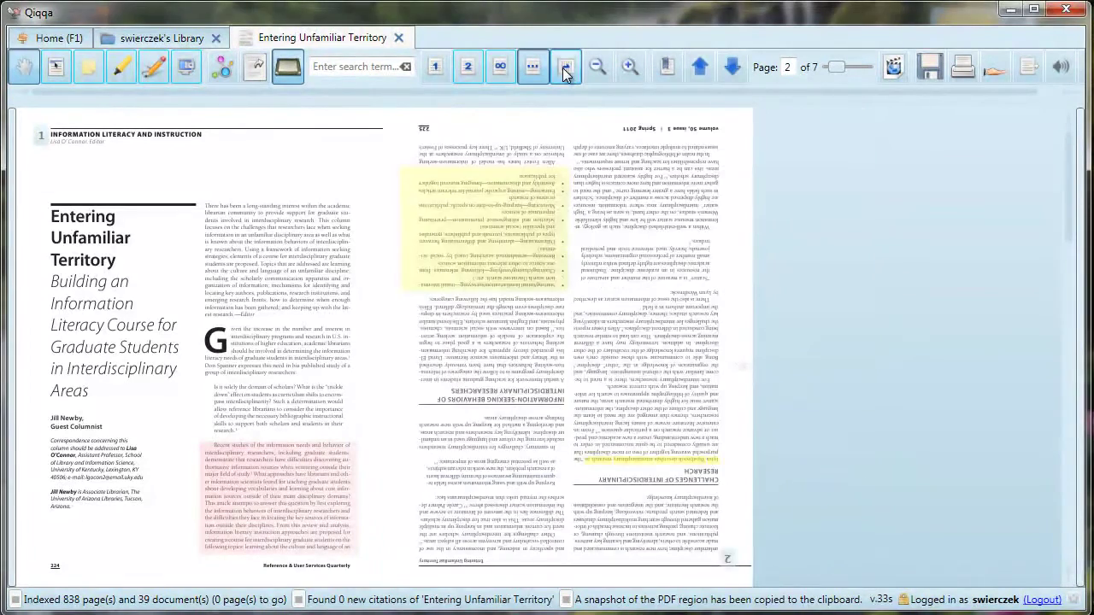
left_click(564, 69)
left_click(564, 69)
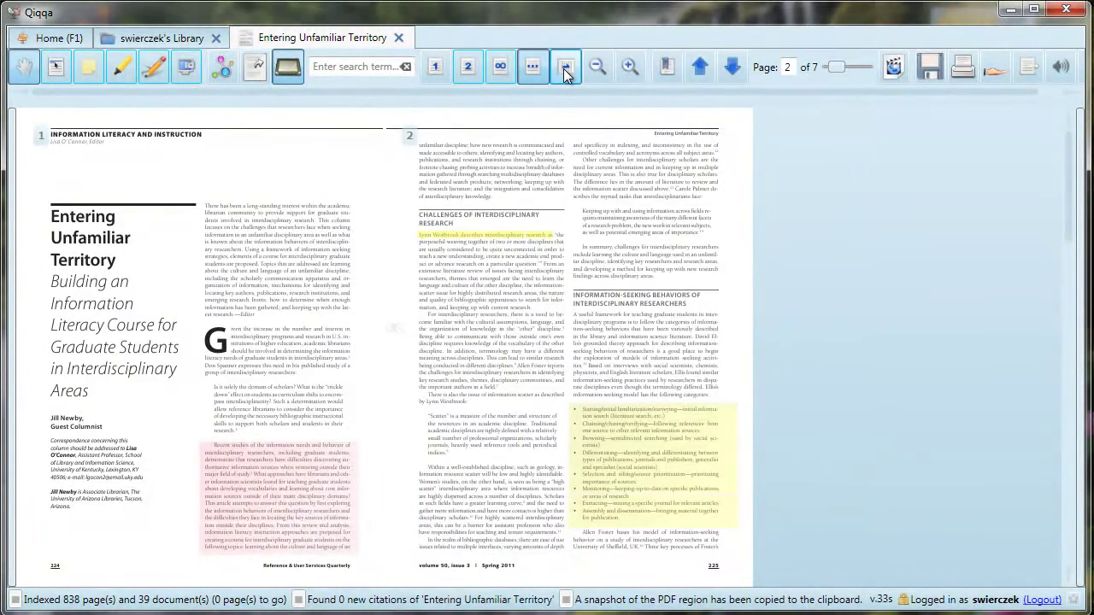
- Zoom out, then zoom back in until page 2 shows alone
left_click(598, 69)
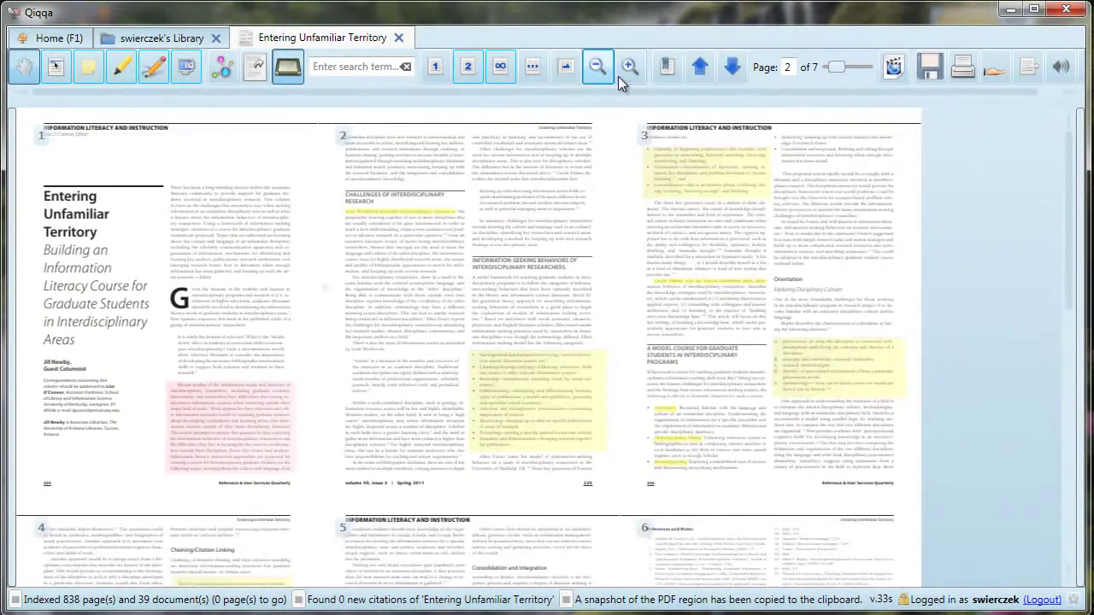
left_click(625, 75)
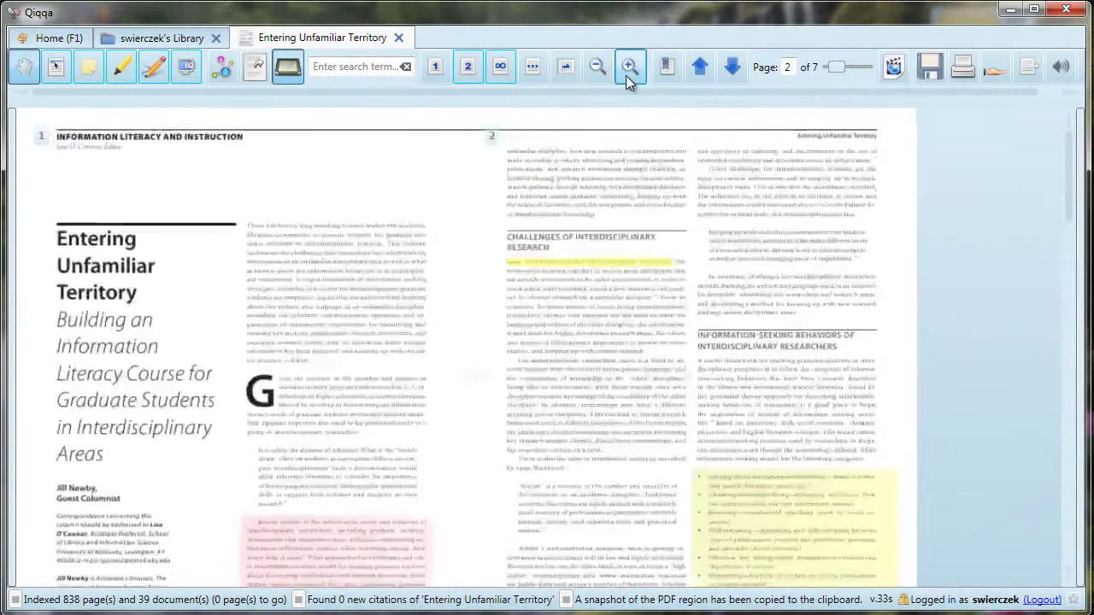
left_click(626, 75)
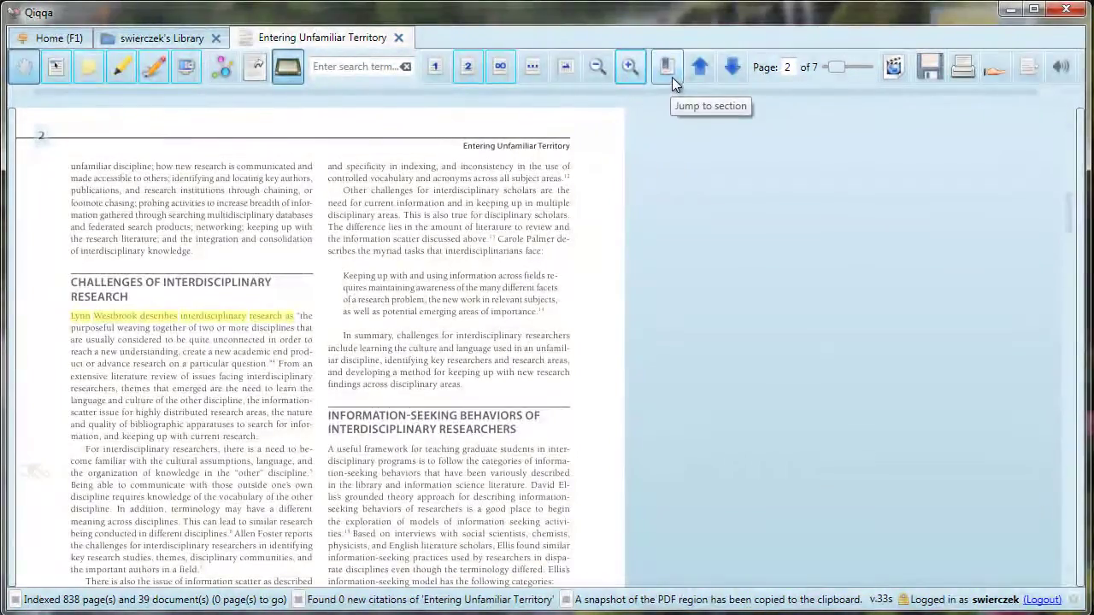
- Jump to the Conclusion section from the section list, then step back and forward through pages
left_click(668, 68)
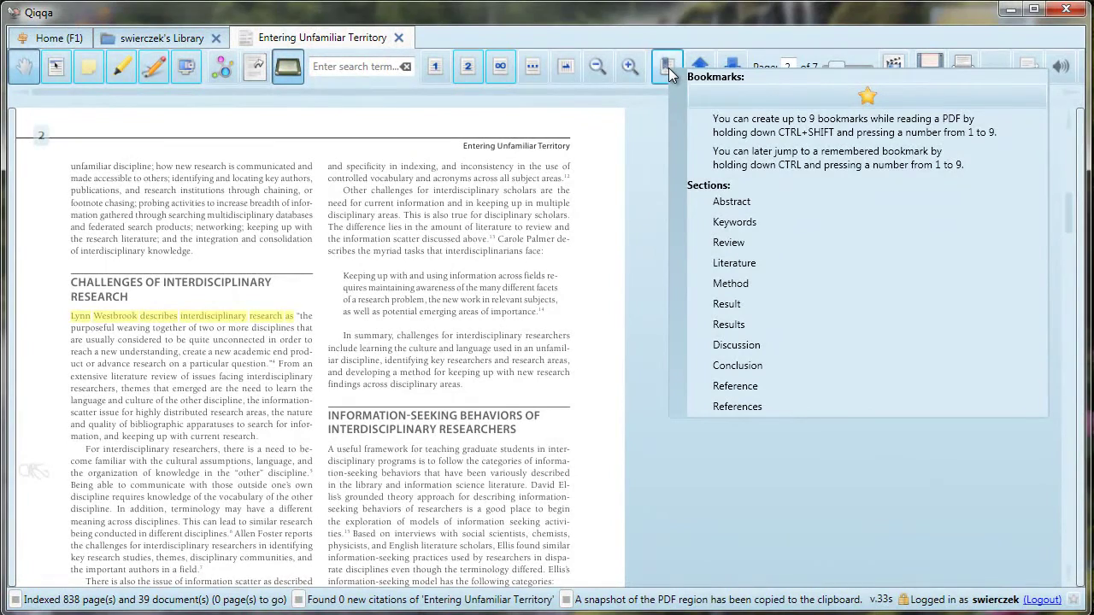
left_click(740, 365)
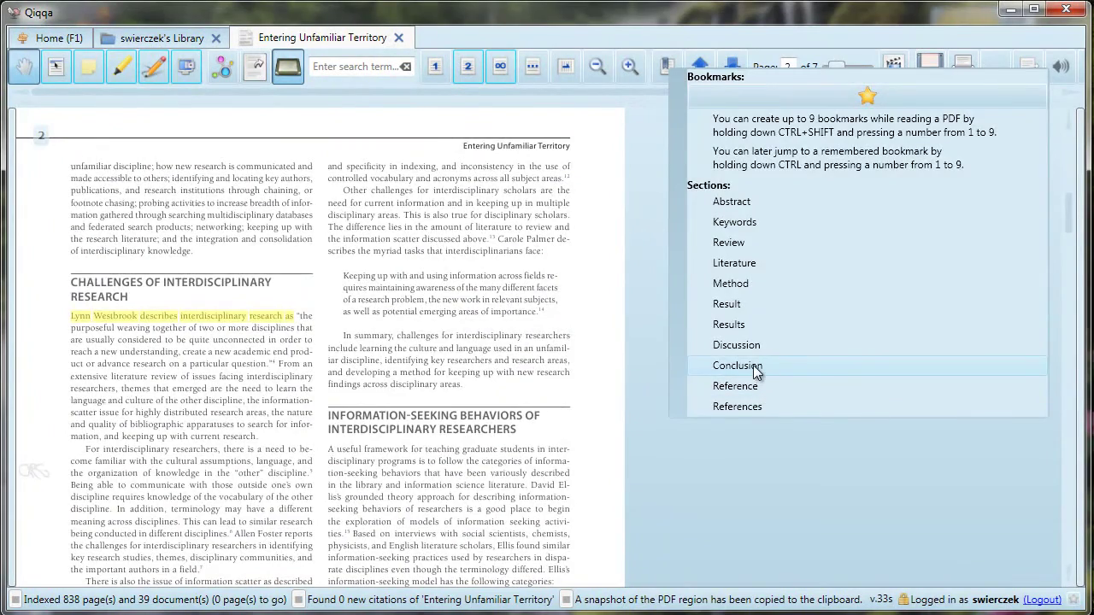
left_click(752, 366)
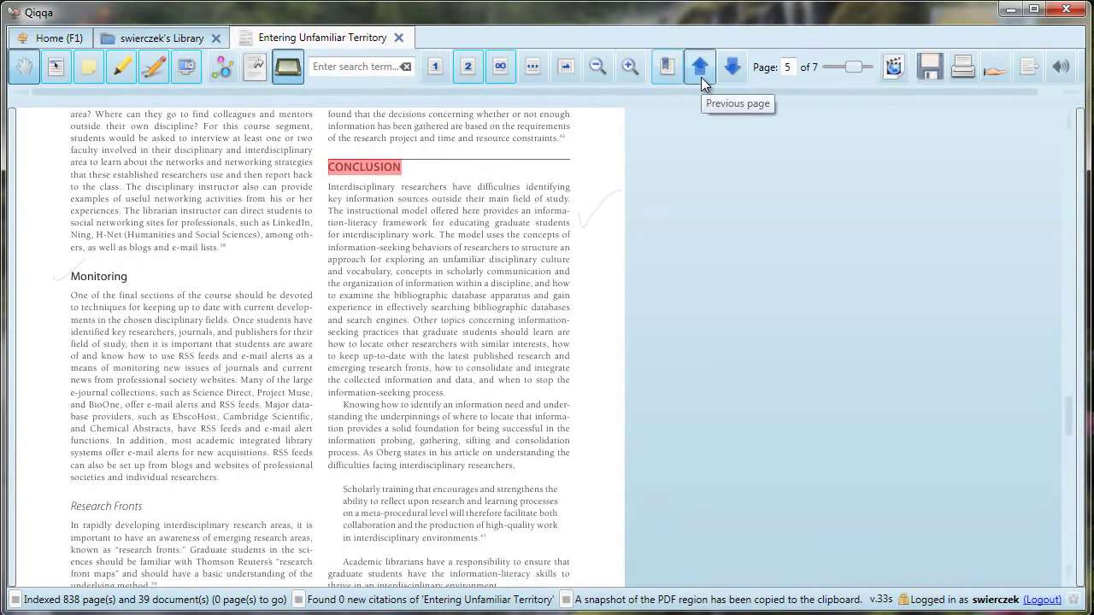
left_click(701, 68)
left_click(701, 69)
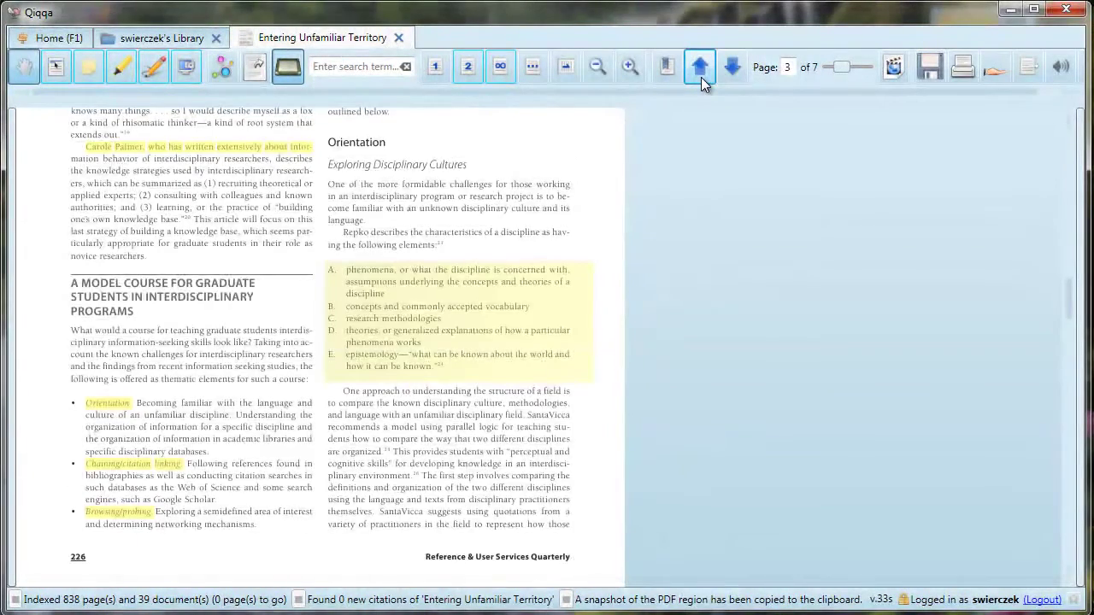
left_click(732, 72)
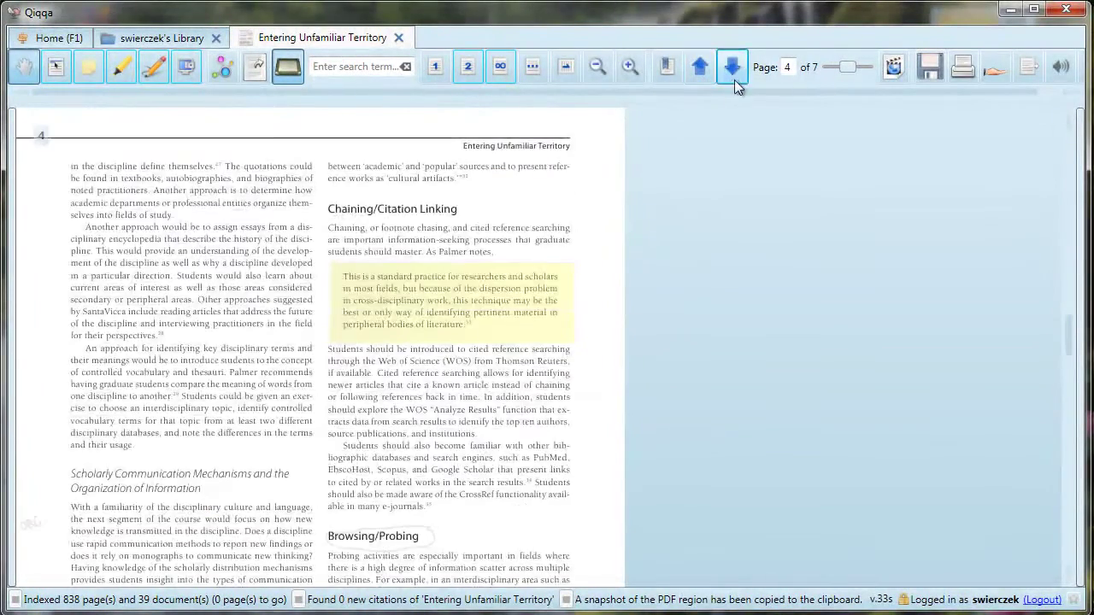
- Drag the page slider back to page 2 and save a copy of the PDF
left_click_drag(851, 66, 842, 65)
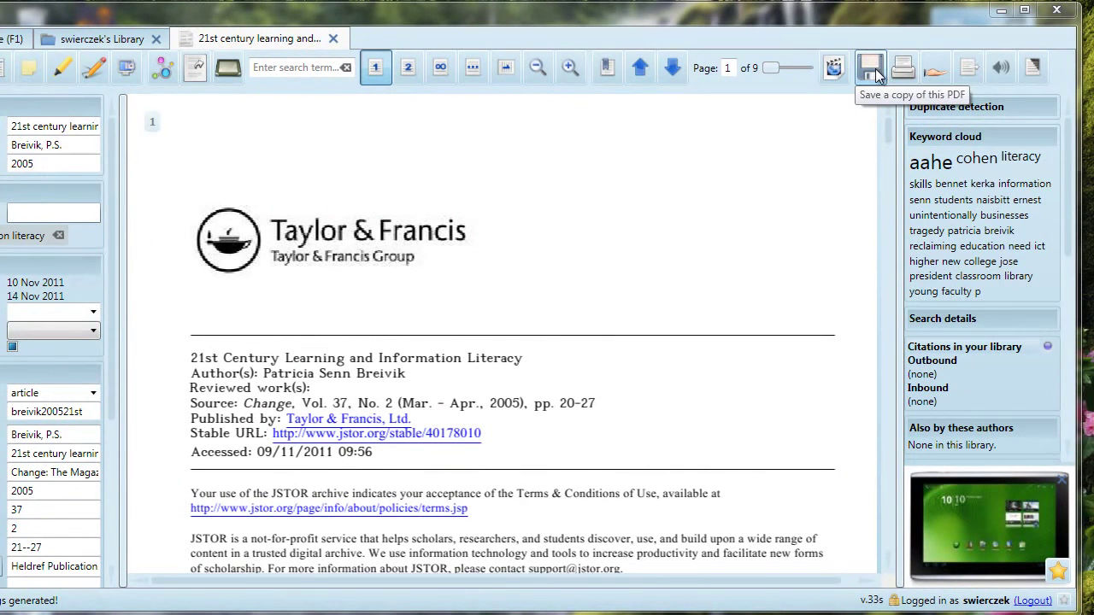
left_click(871, 68)
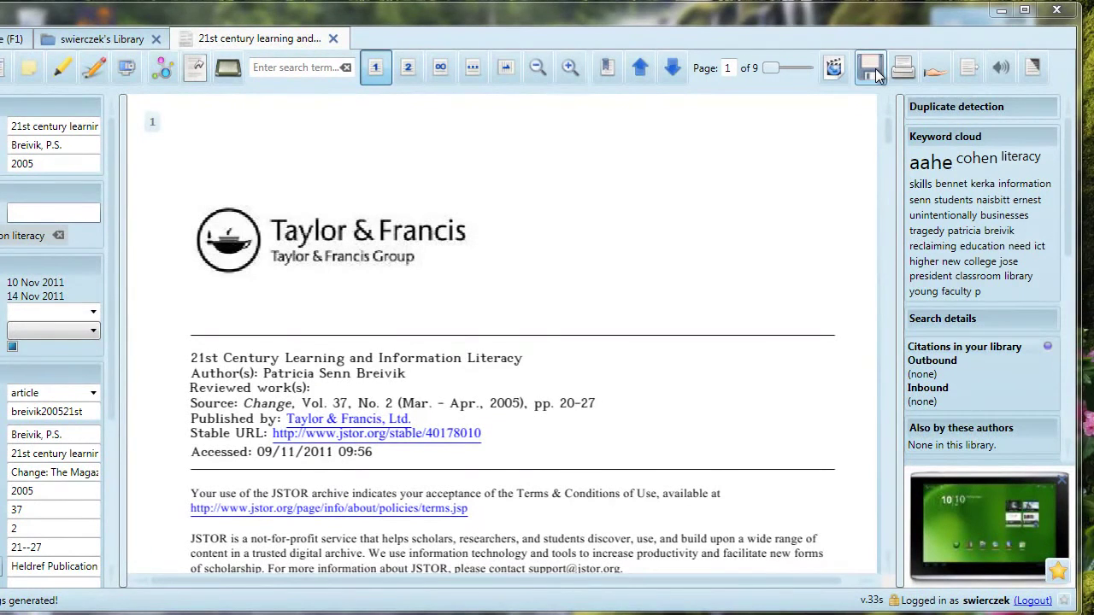
- Share the 21st Century Learning article online and dismiss the sharing confirmation
left_click(934, 75)
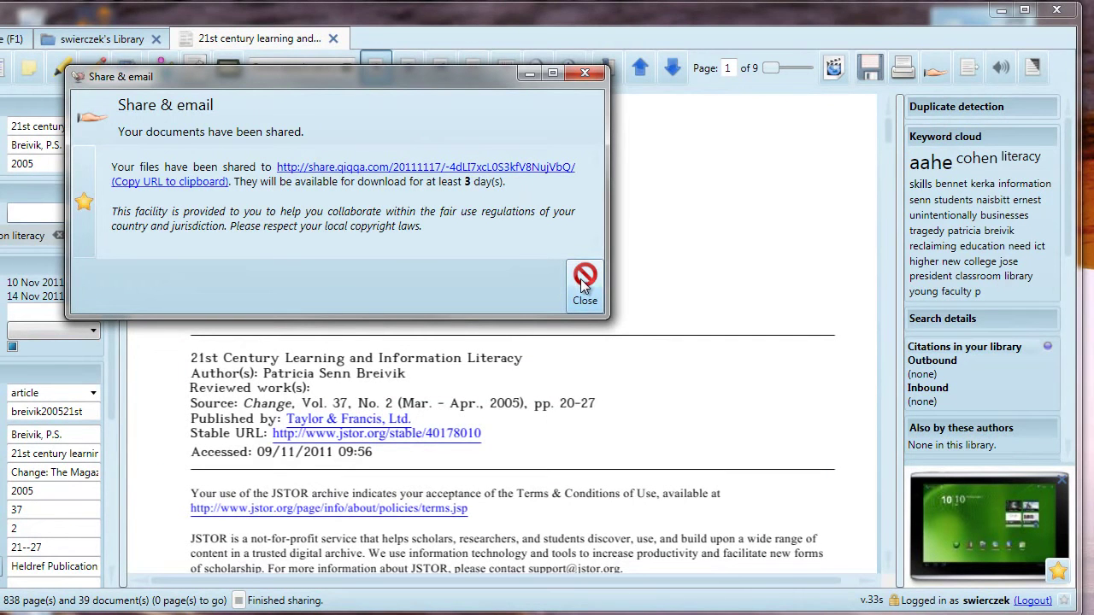
left_click(581, 278)
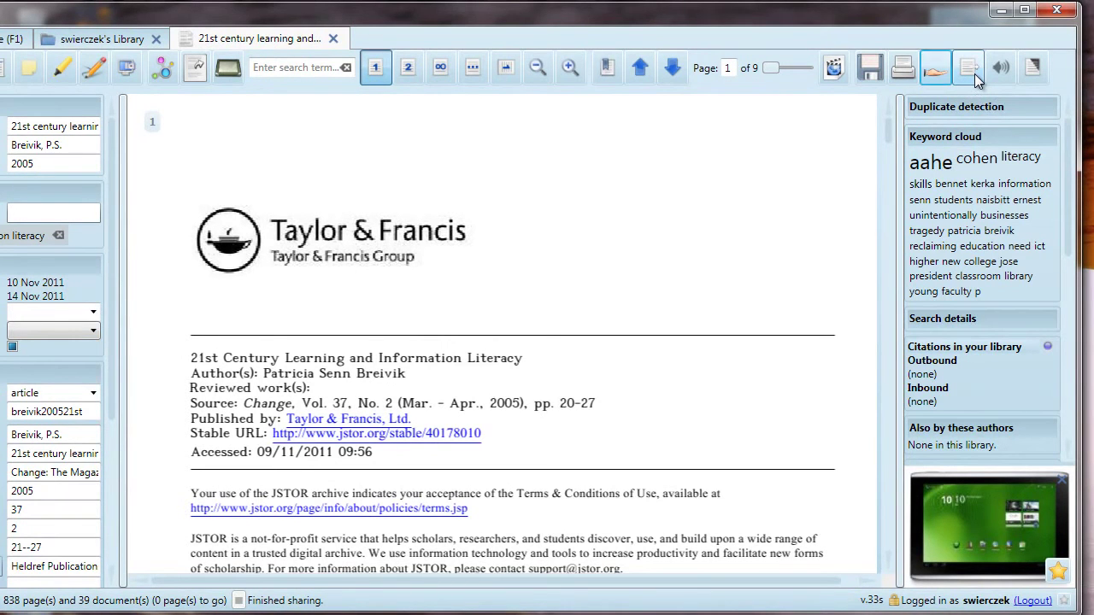
- Toggle the negative-colour page view on and off twice
left_click(1030, 76)
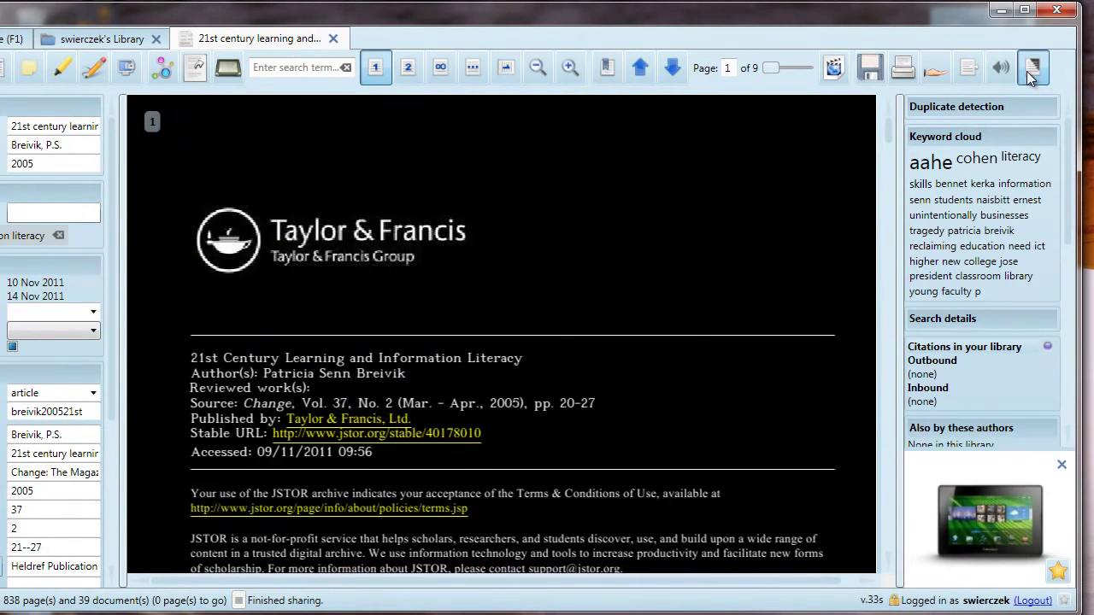
left_click(1031, 75)
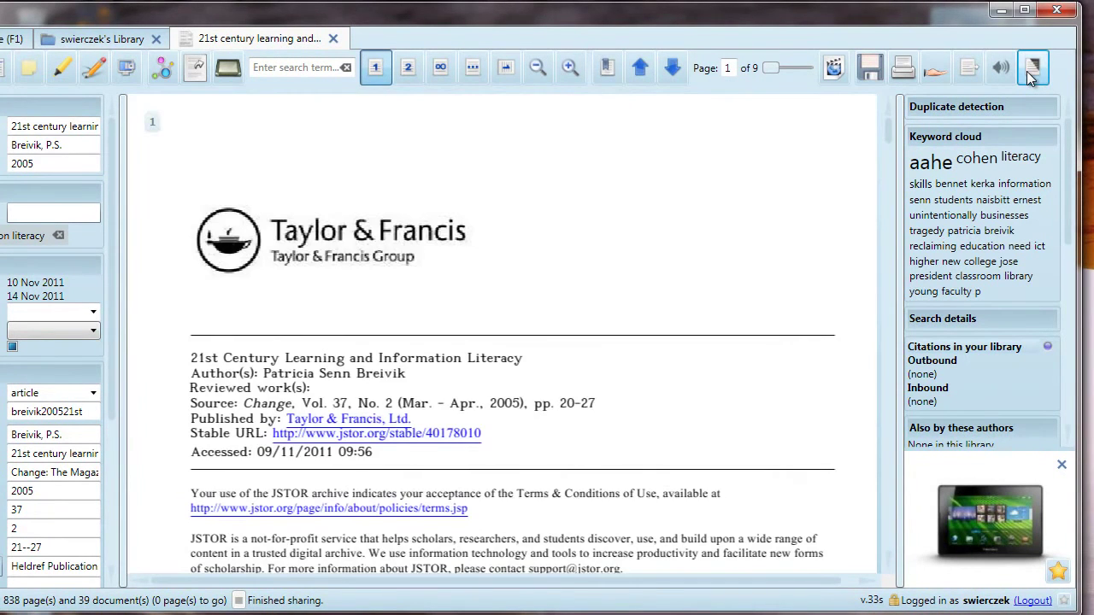
left_click(1031, 75)
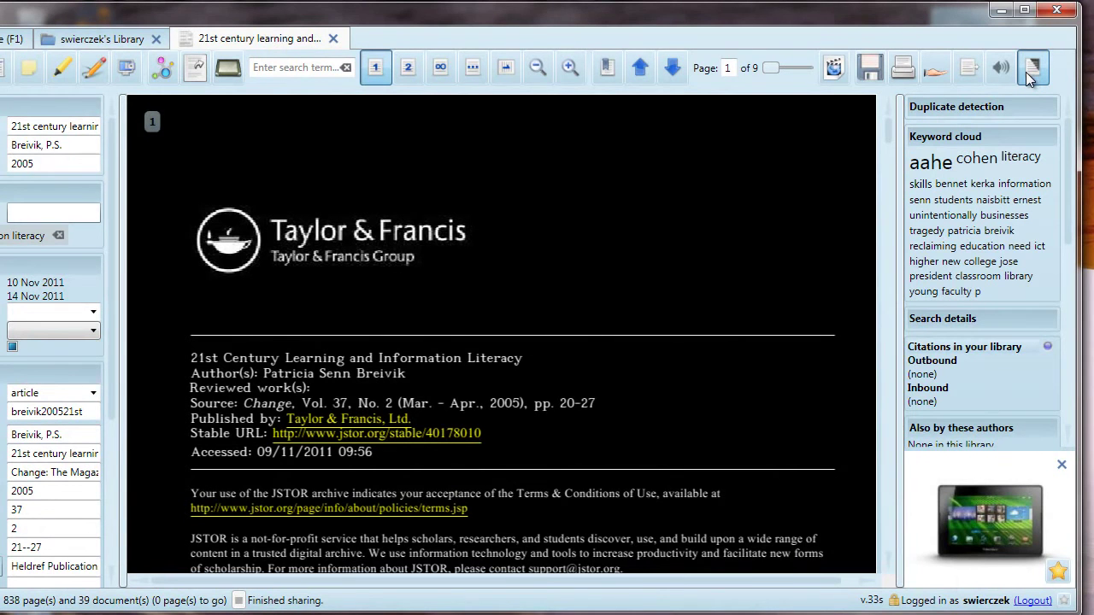
left_click(1031, 75)
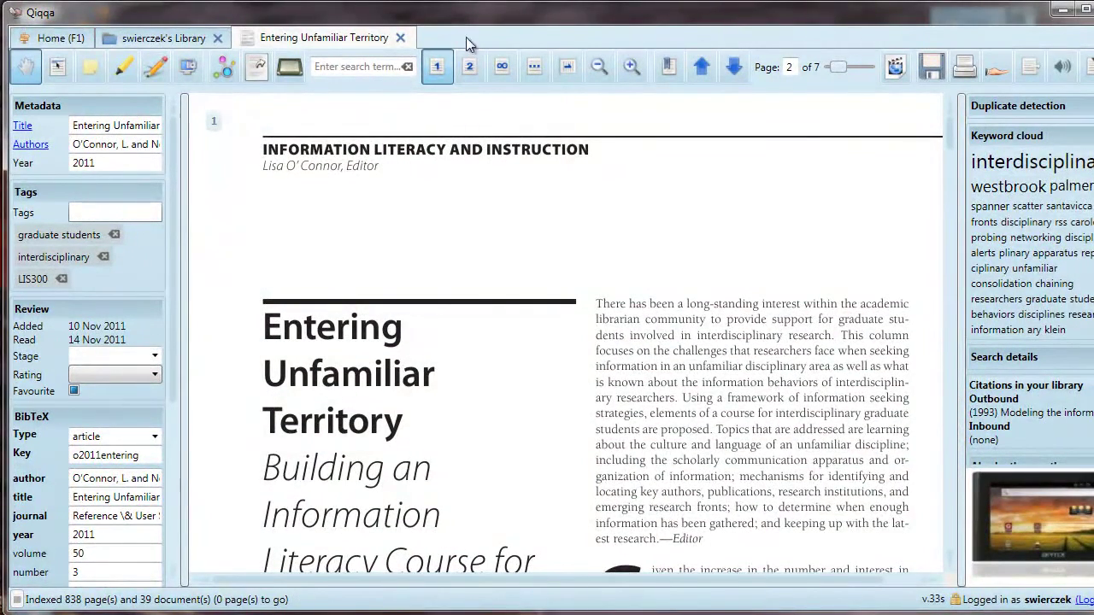
- Close the Entering Unfamiliar Territory article tab
left_click(400, 38)
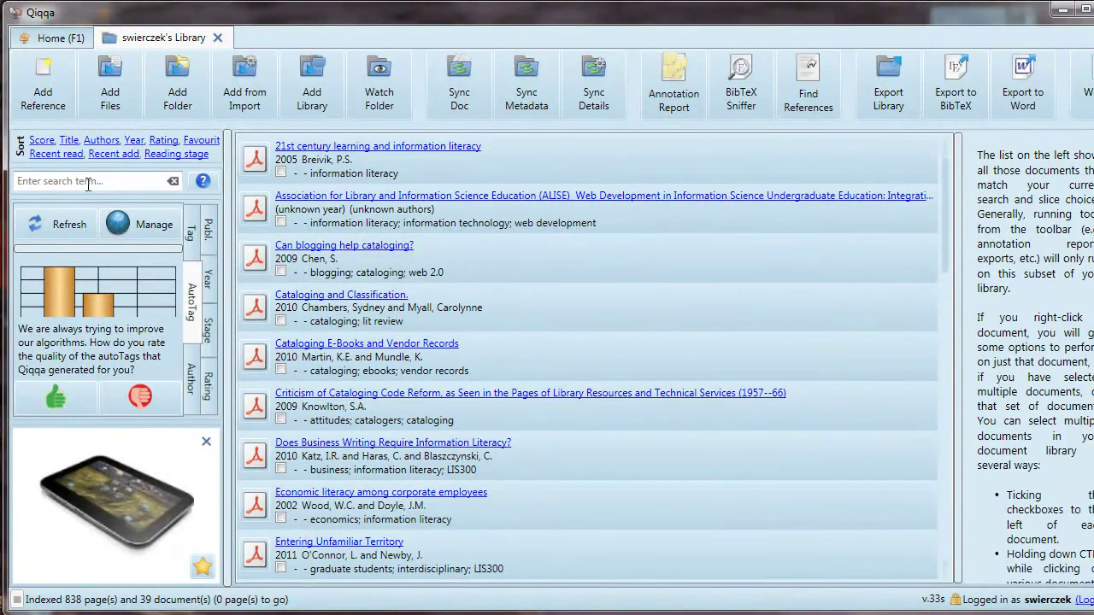
- Filter the library by the interdisciplinary tag, then clear the tag filter
left_click(193, 231)
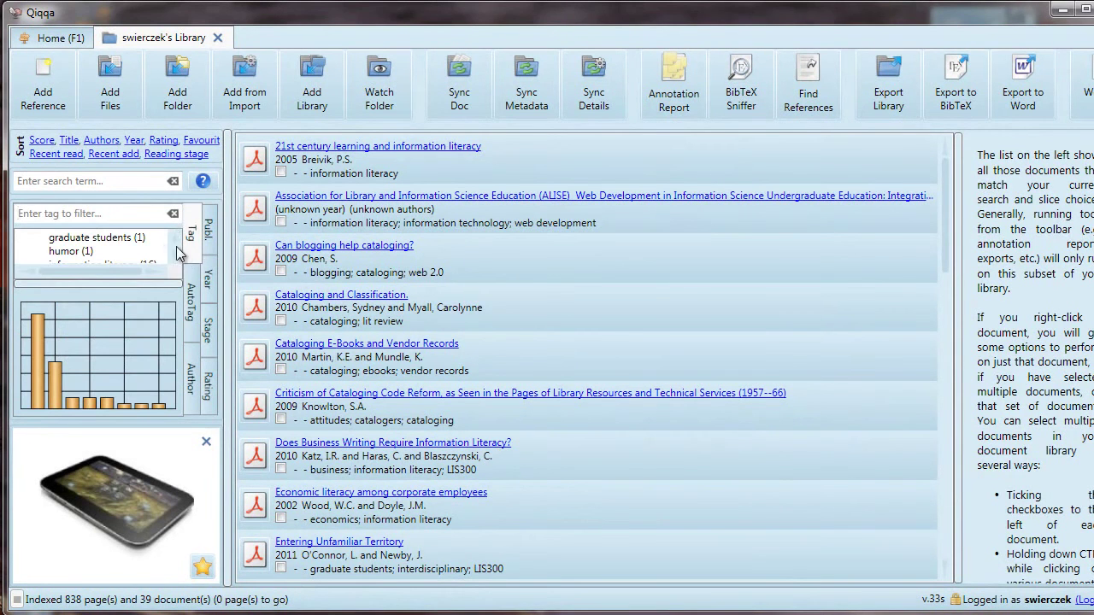
scroll(170, 256, "down", 2)
scroll(175, 260, "down", 2)
left_click(126, 253)
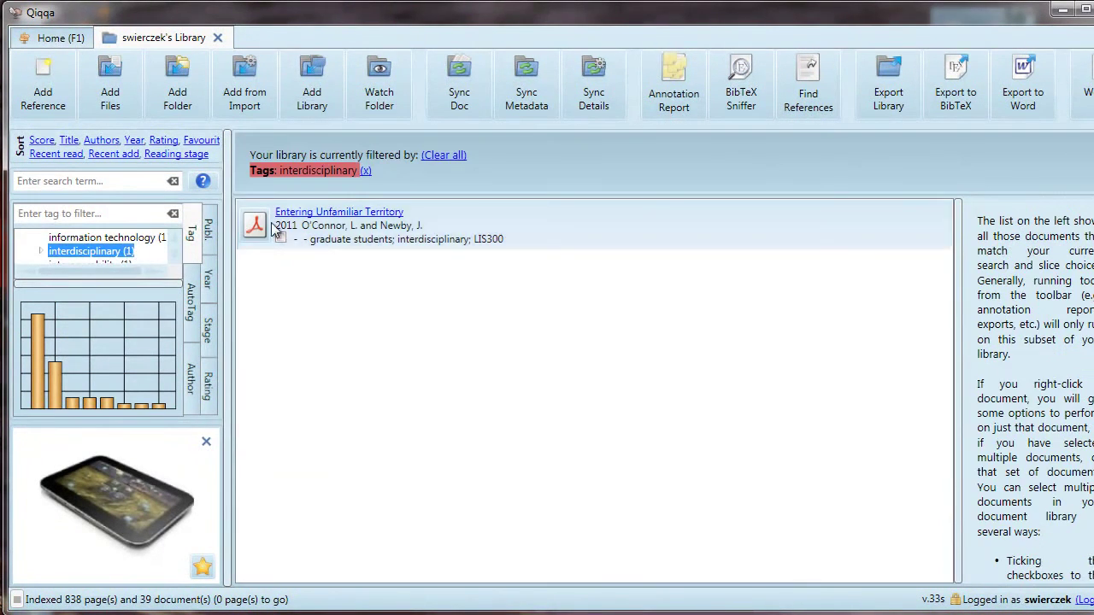
left_click(365, 171)
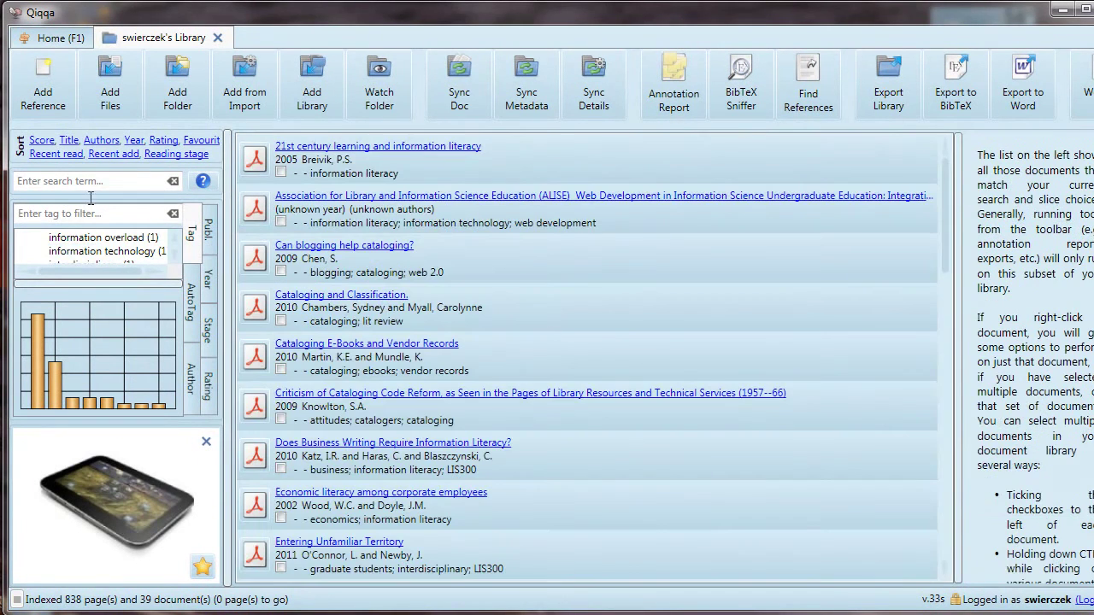
- Search the library for 'interdisciplinary', then clear the search
left_click(112, 183)
type("interdisci")
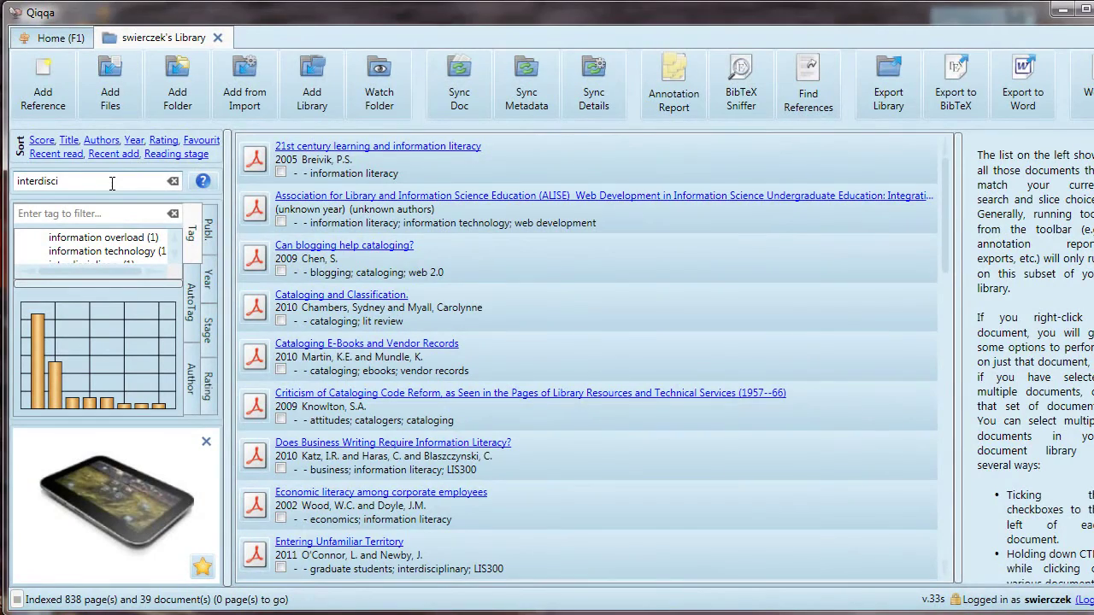
type("plinary")
key("Return")
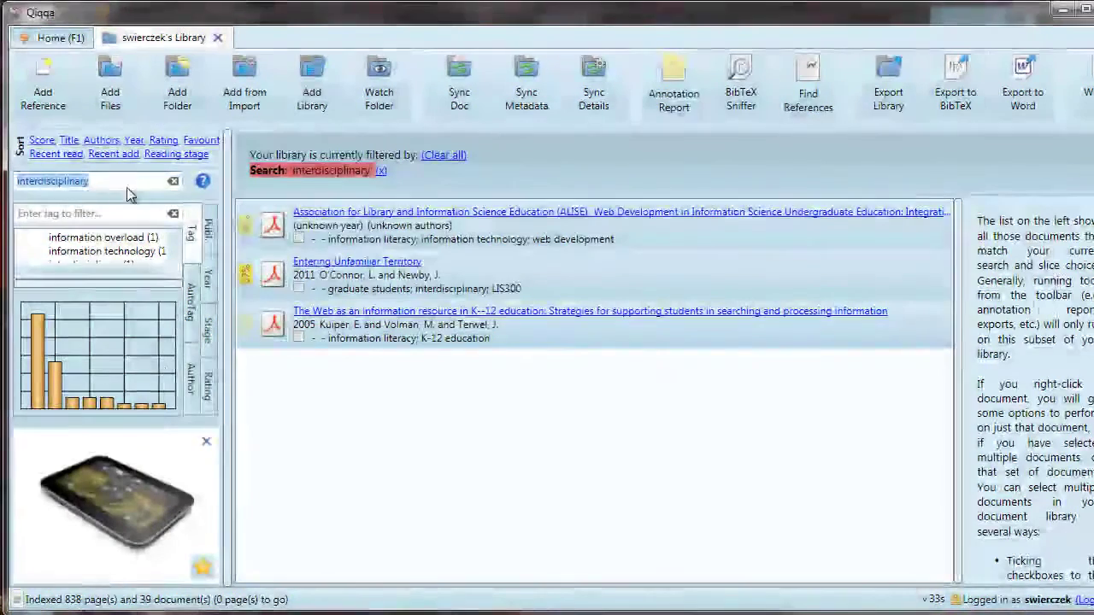
left_click(381, 171)
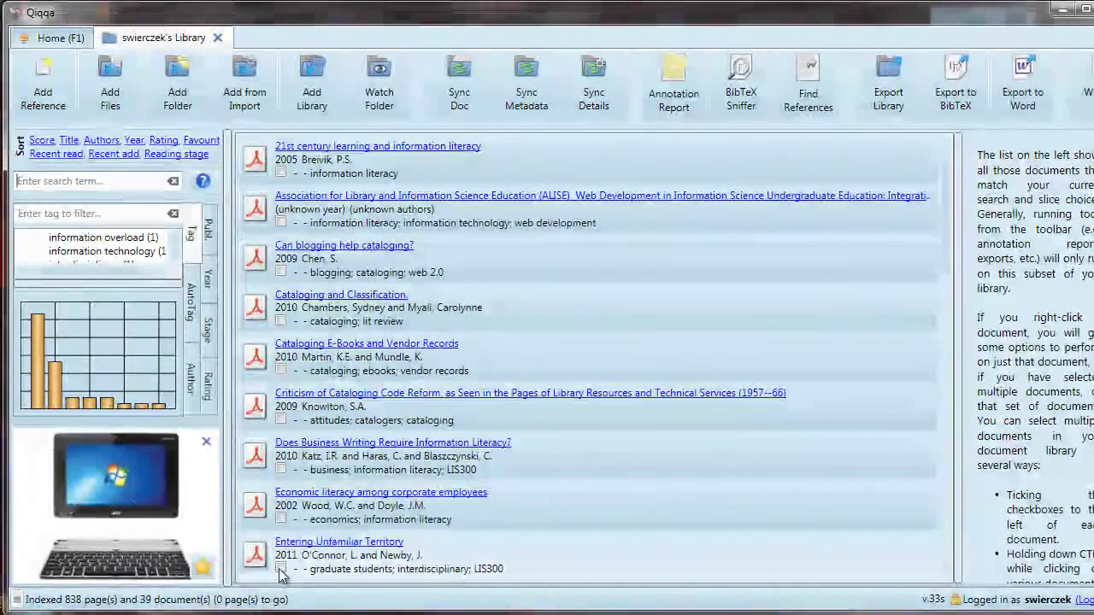
- Tick Entering Unfamiliar Territory and bring up the Annotation Report options
left_click(281, 569)
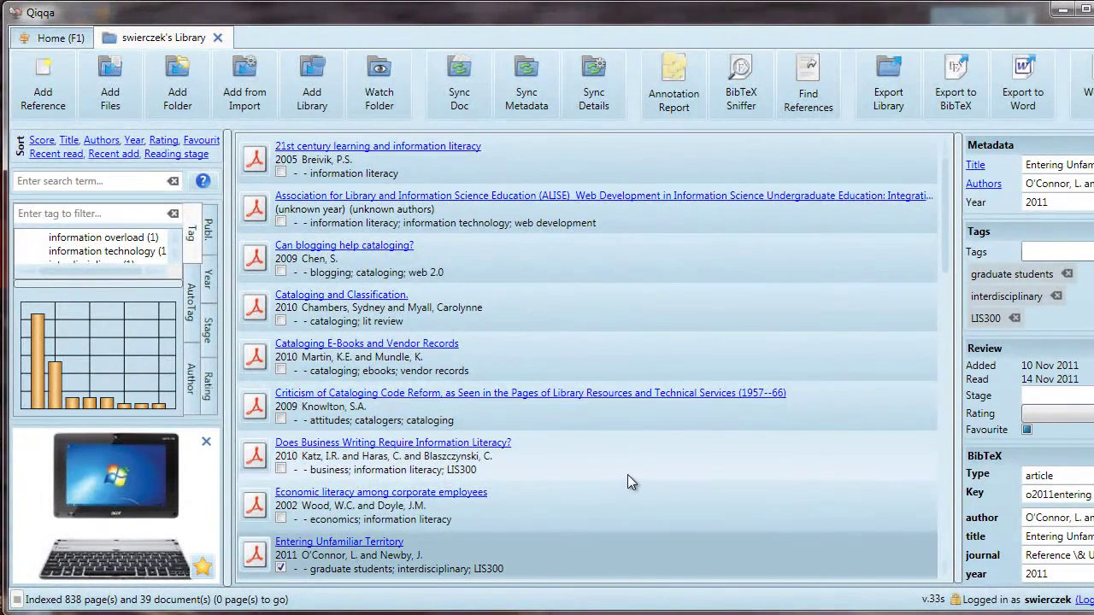
scroll(628, 482, "down", 2)
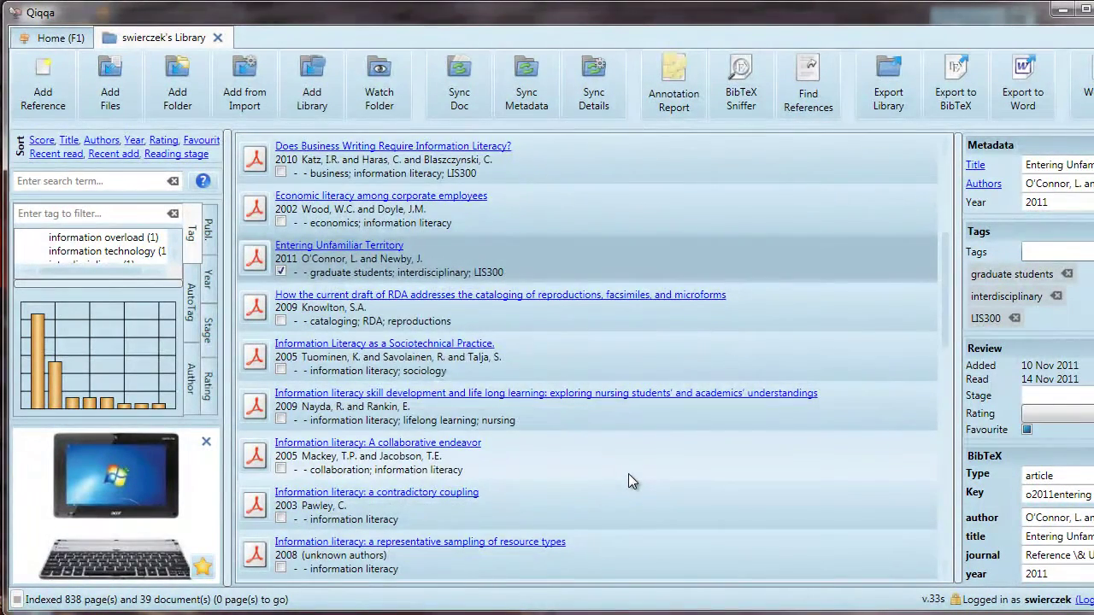
scroll(631, 481, "down", 3)
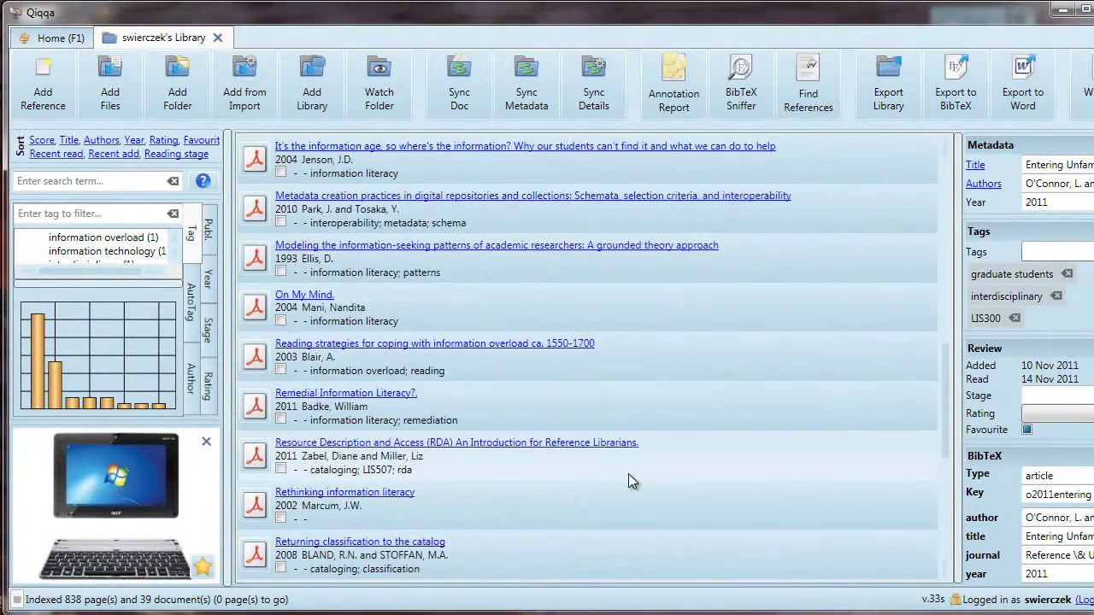
scroll(628, 476, "down", 1)
scroll(629, 475, "down", 1)
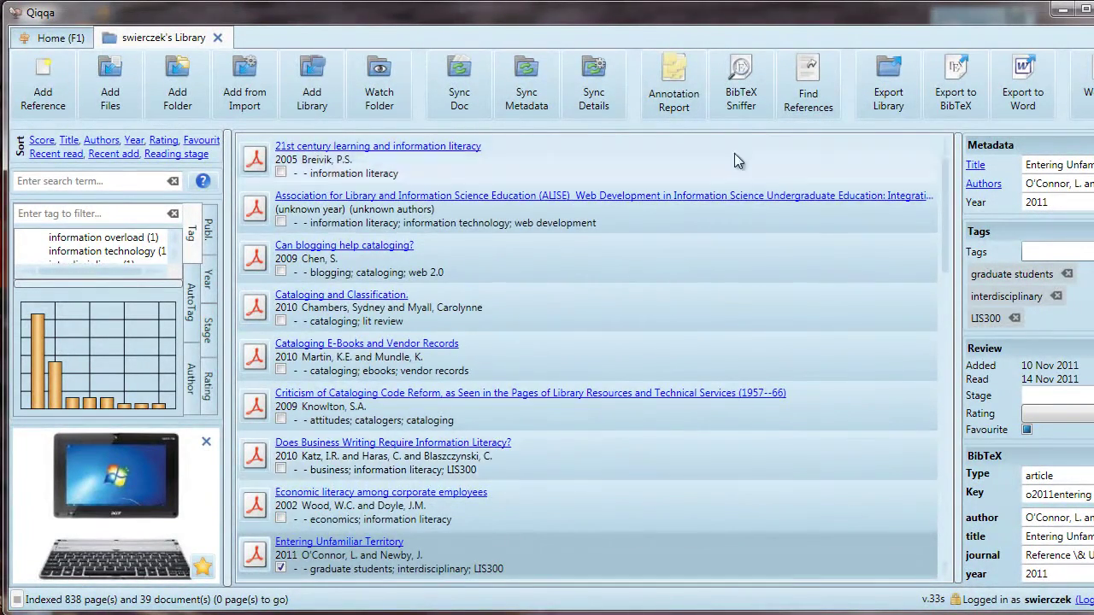
left_click(689, 89)
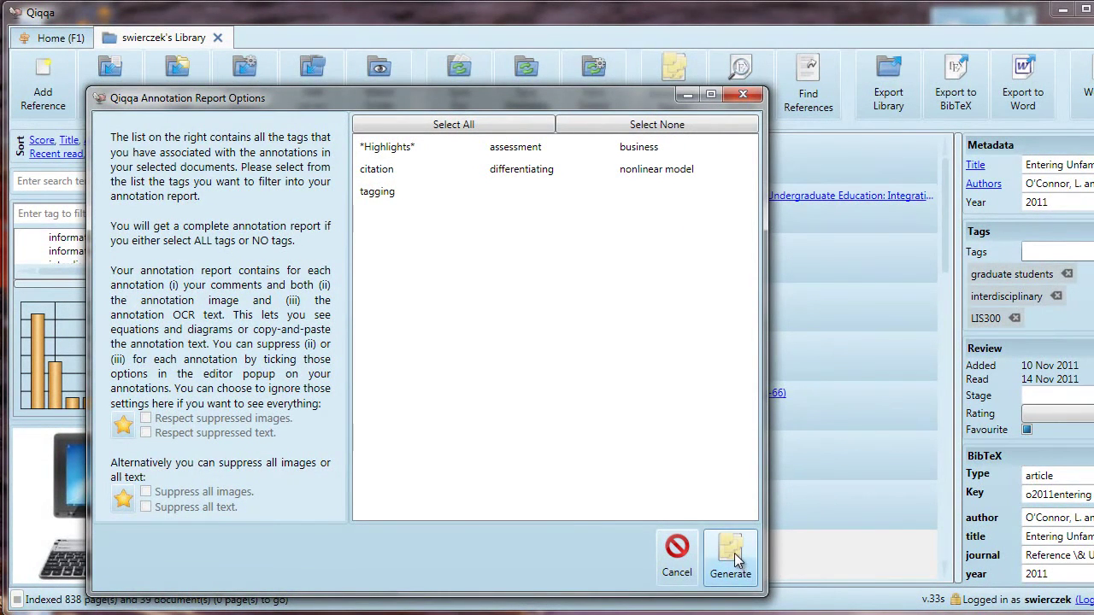
- Include all seven annotation tags and generate the annotation report
left_click(493, 124)
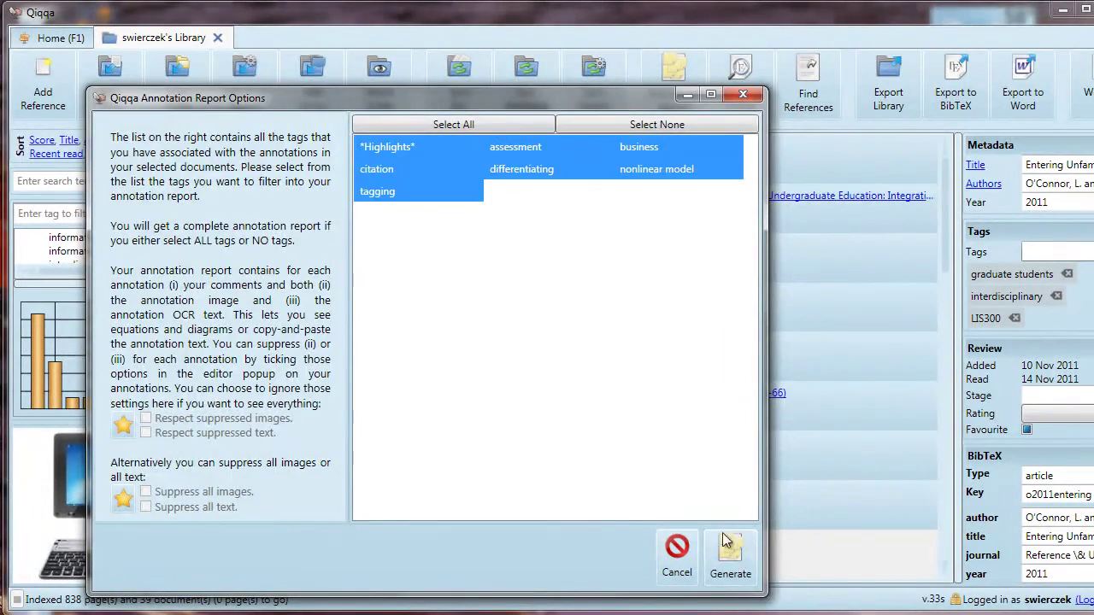
left_click(731, 571)
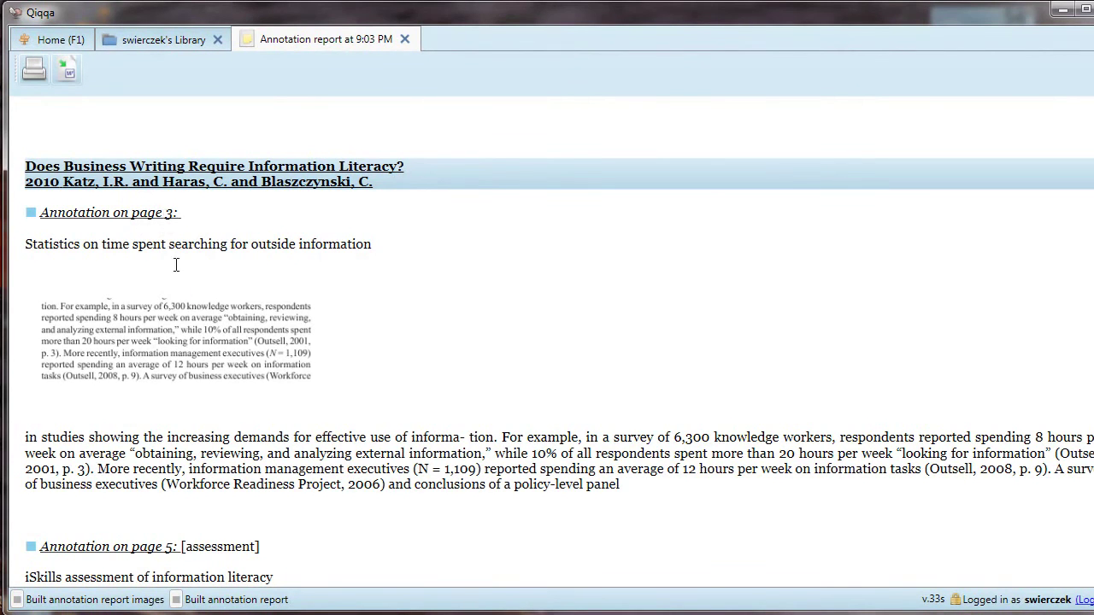
- Select and deselect comment text in the report, then scroll down to the page-12 annotation
left_click_drag(23, 243, 414, 243)
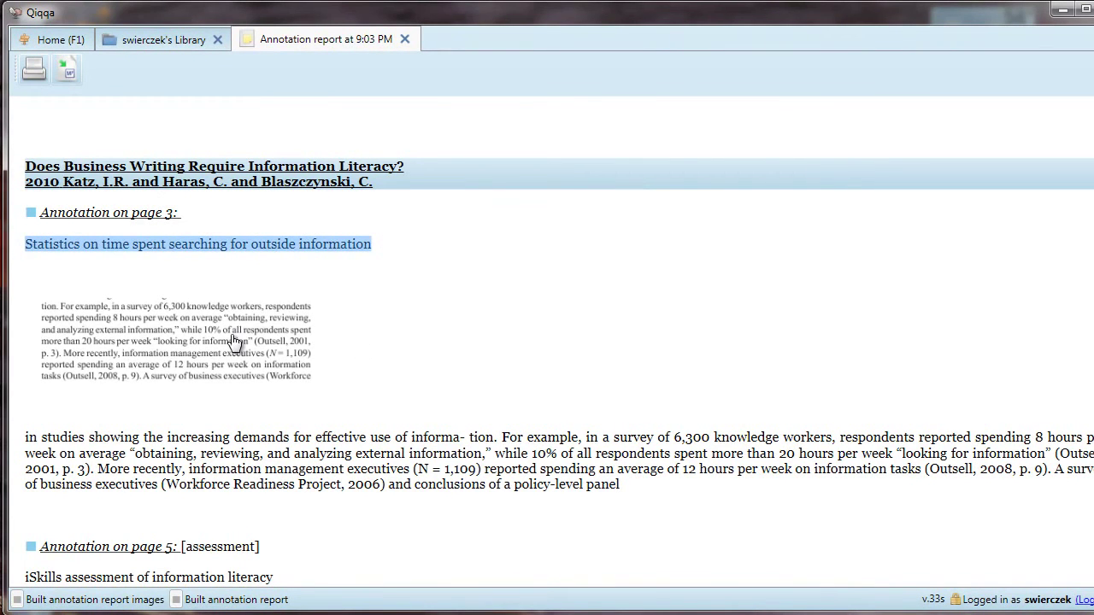
left_click(340, 465)
scroll(340, 465, "down", 1)
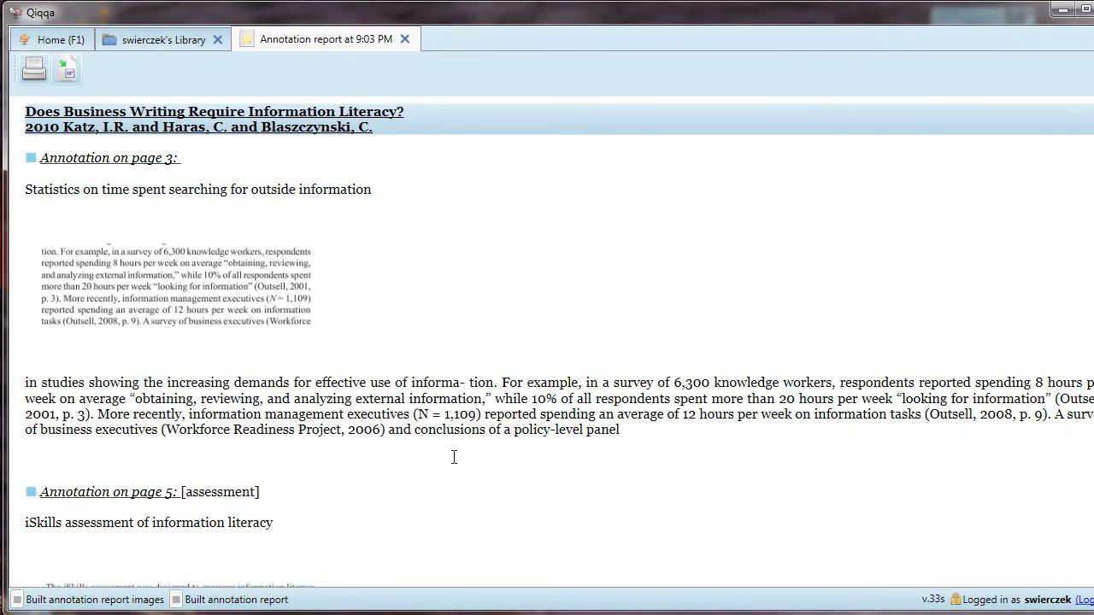
left_click_drag(633, 432, 7, 381)
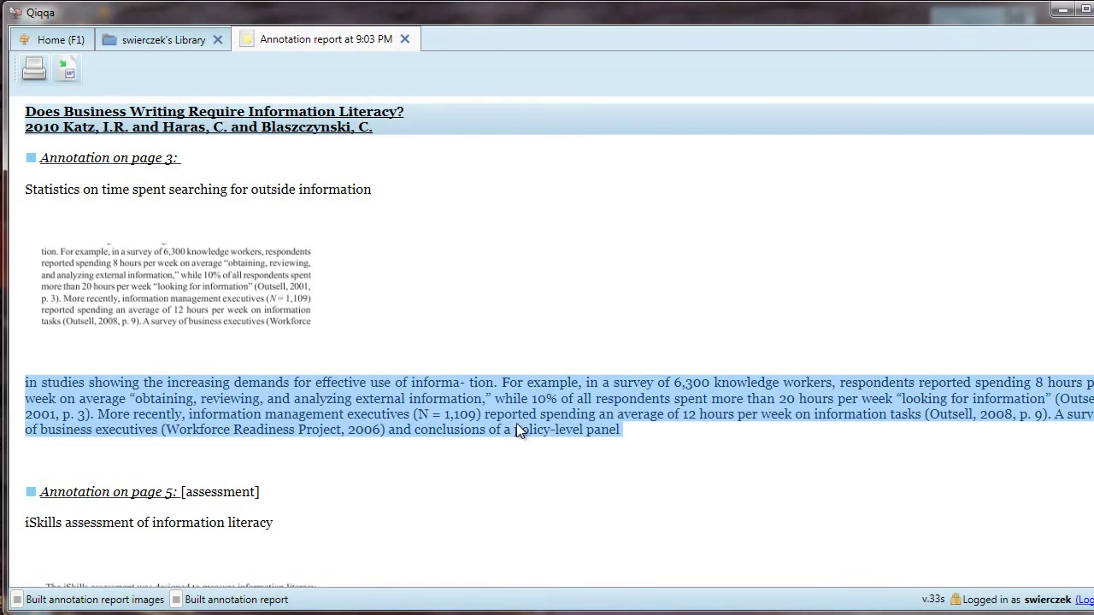
left_click(640, 454)
scroll(718, 427, "down", 5)
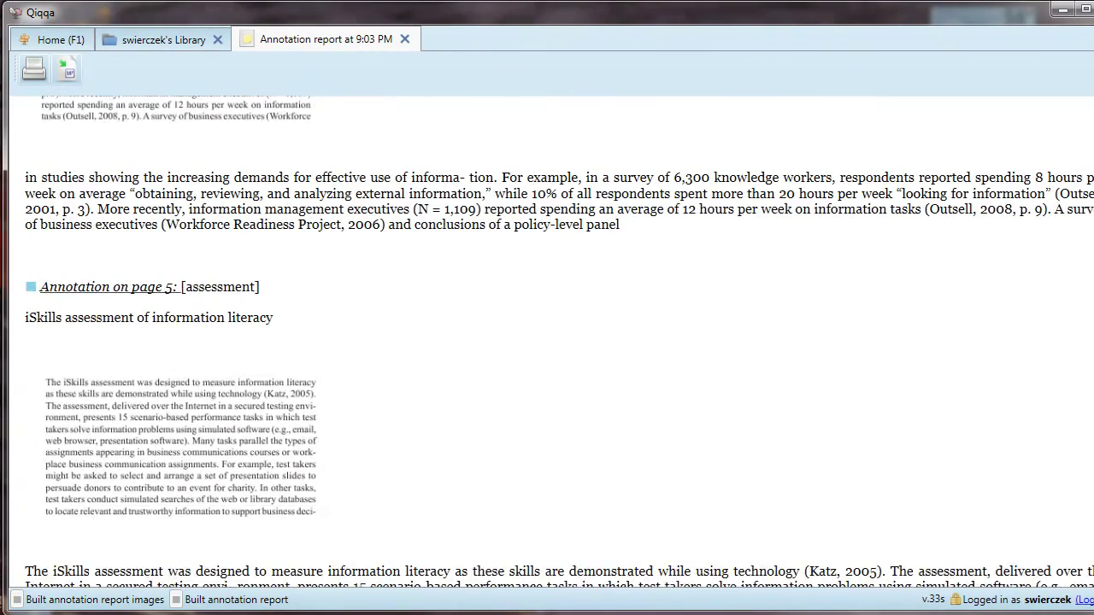
scroll(547, 342, "down", 15)
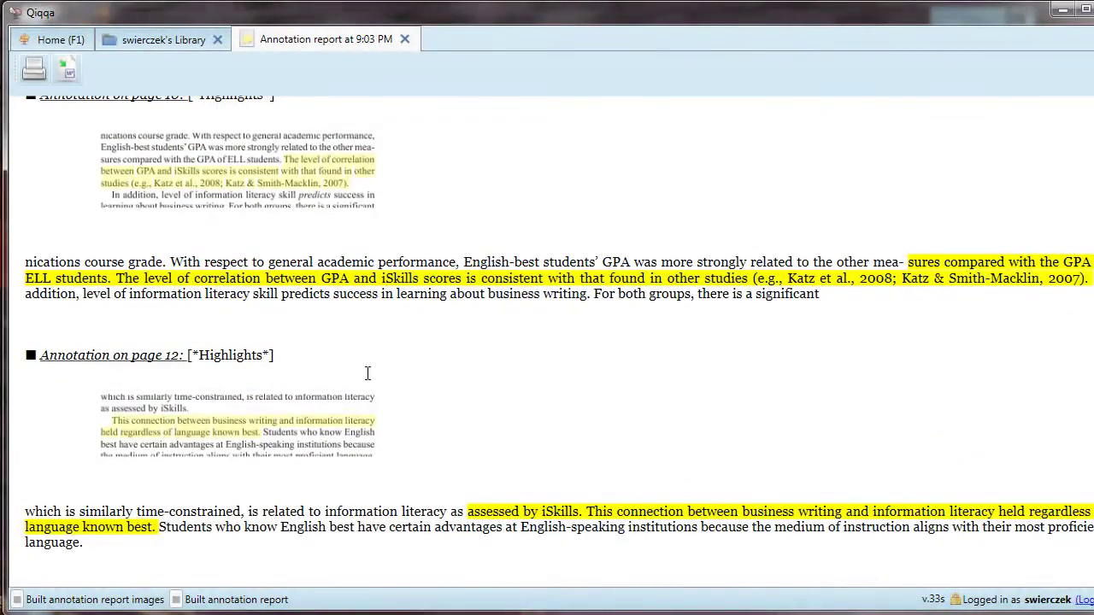
- Open the Business Writing article at its annotated page 12 and scroll the PDF
left_click(253, 427)
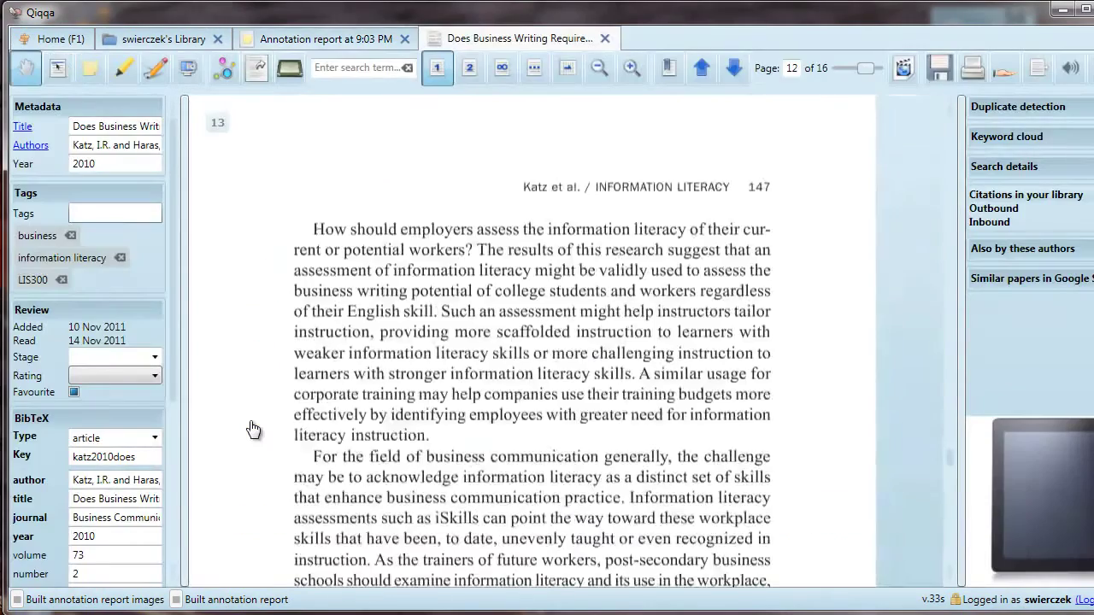
scroll(483, 421, "down", 7)
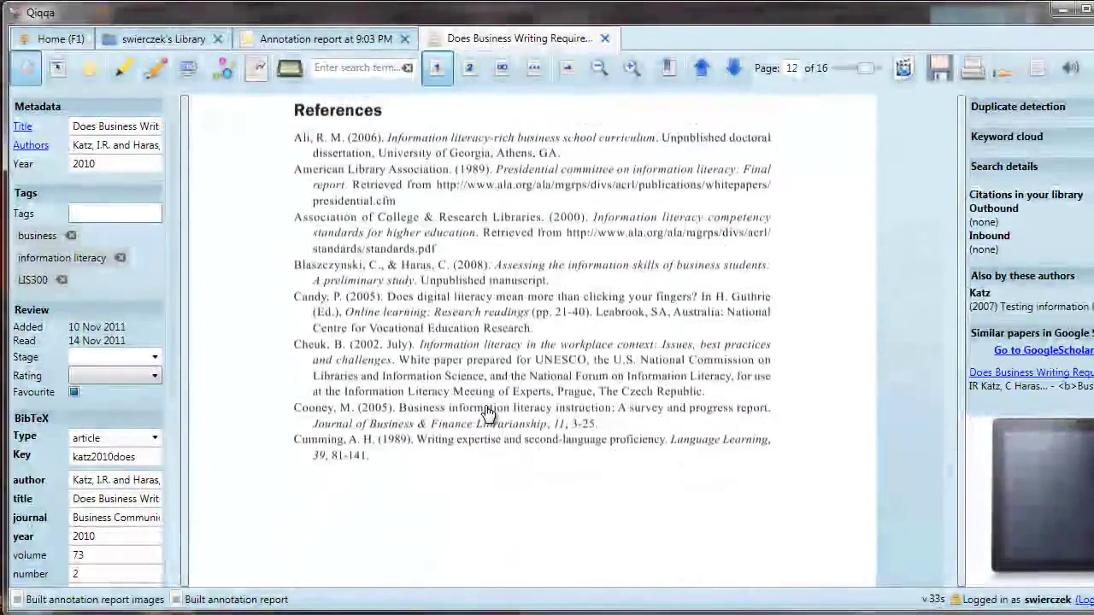
scroll(488, 416, "up", 8)
scroll(490, 413, "up", 3)
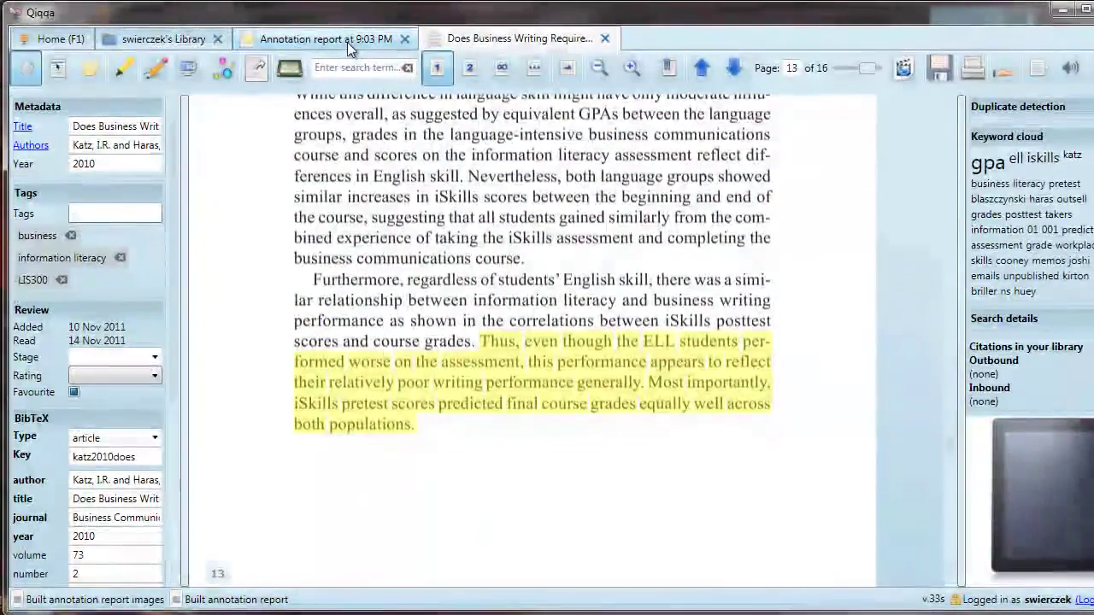
- Return to the 'Annotation report at 9:03 PM' tab and scroll through its highlight entries
left_click(347, 41)
scroll(692, 407, "down", 6)
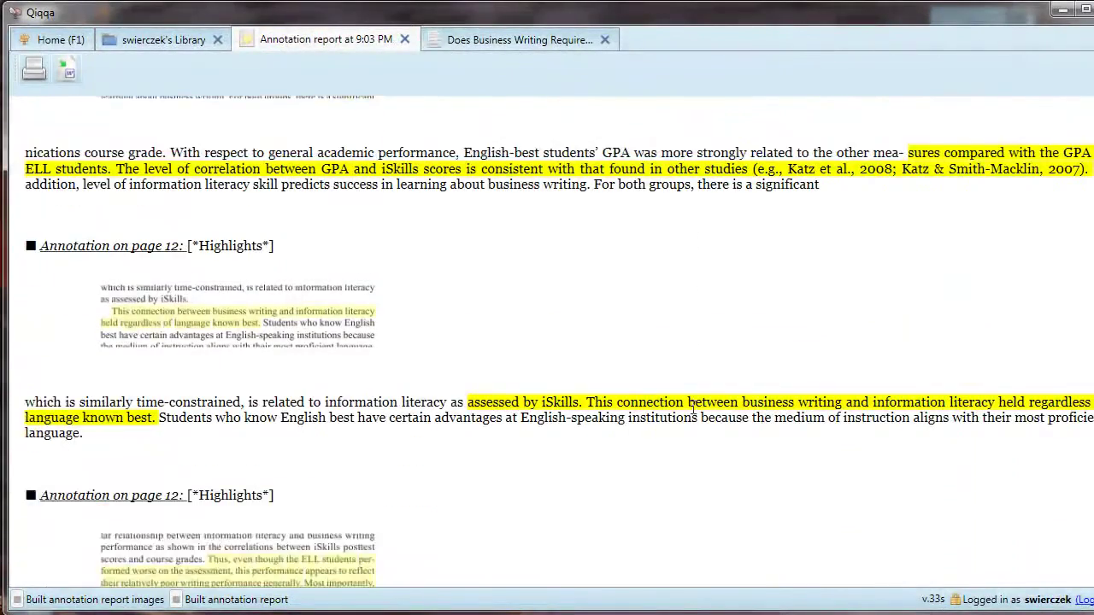
scroll(692, 409, "down", 8)
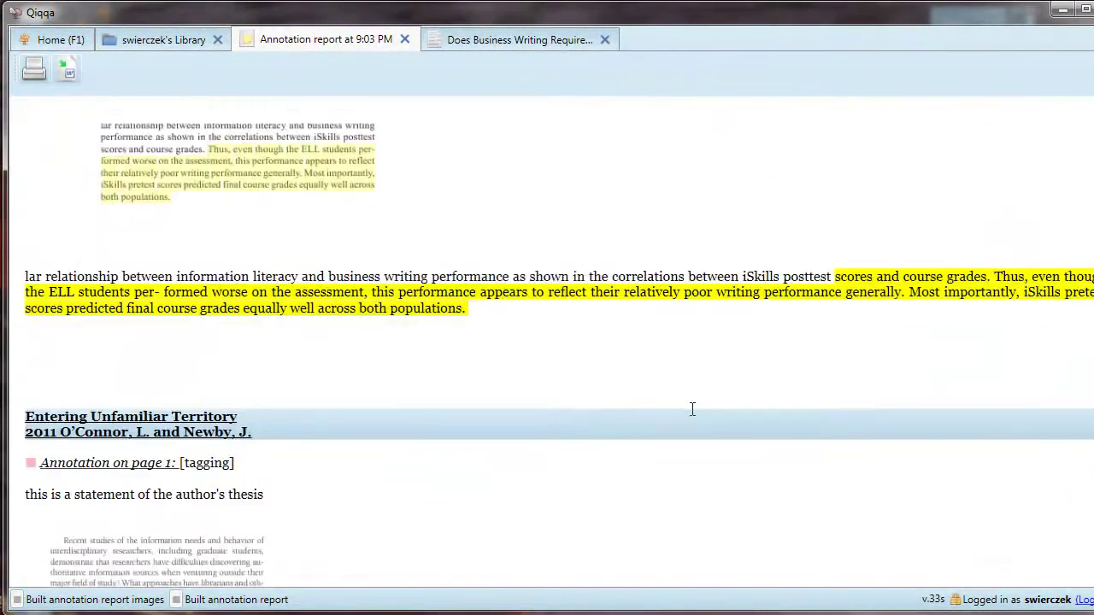
scroll(684, 402, "down", 2)
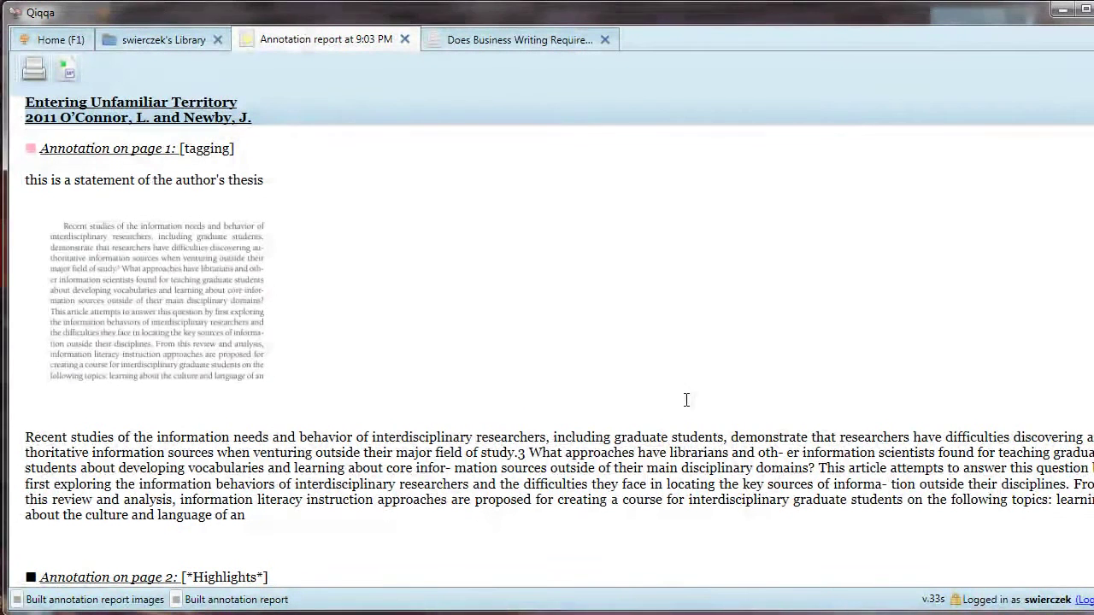
- Export the annotation report to Word, then return to the Qiqqa Home page
left_click(67, 66)
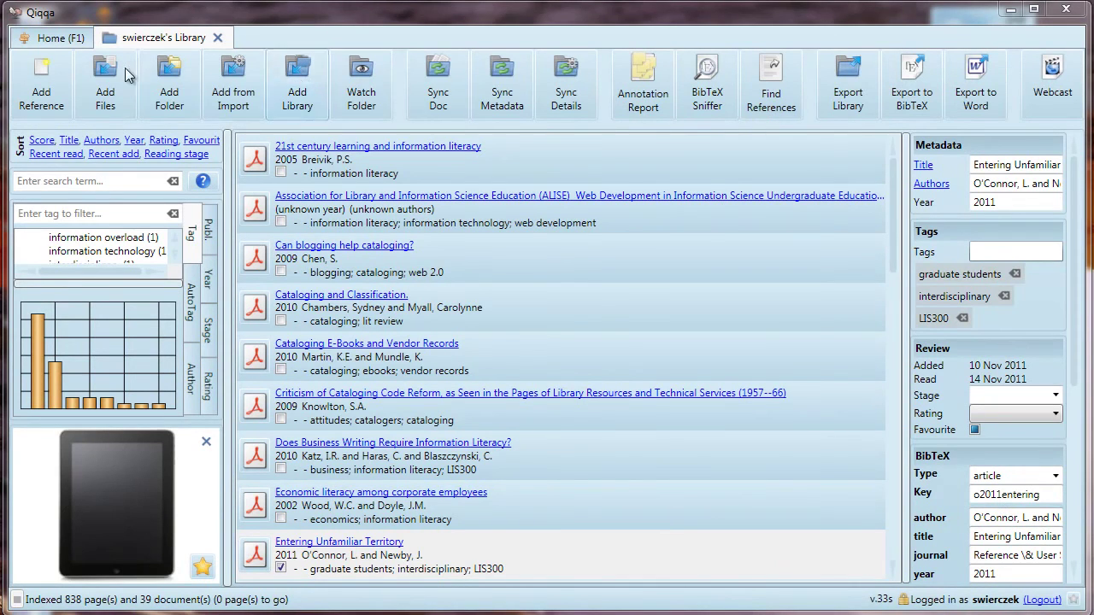
left_click(58, 42)
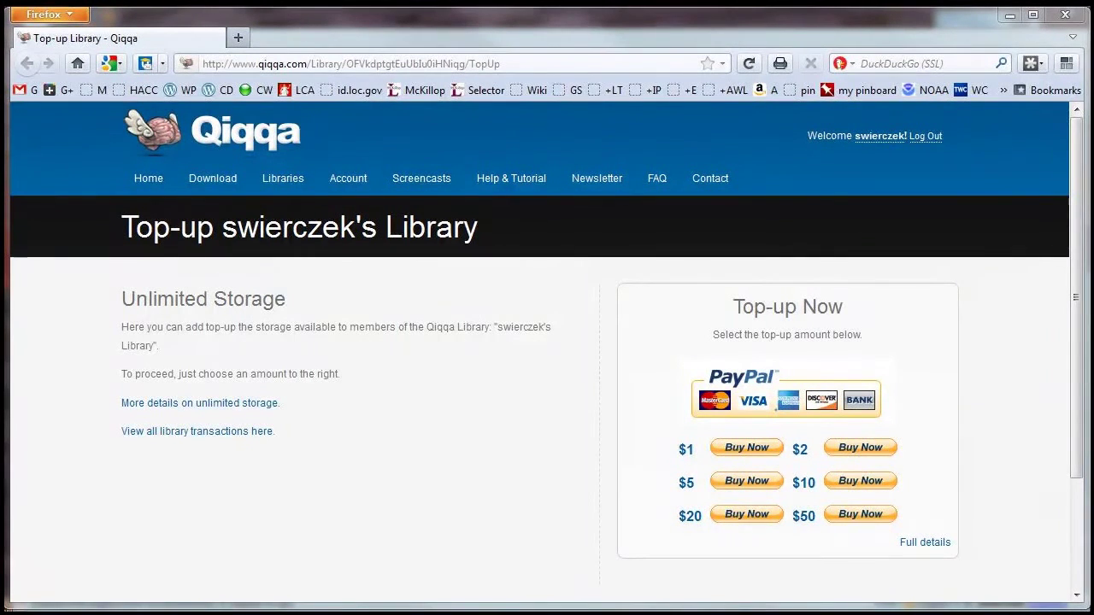
- Switch from Firefox back to the Qiqqa Home page with Alt+Tab
key("alt+Tab")
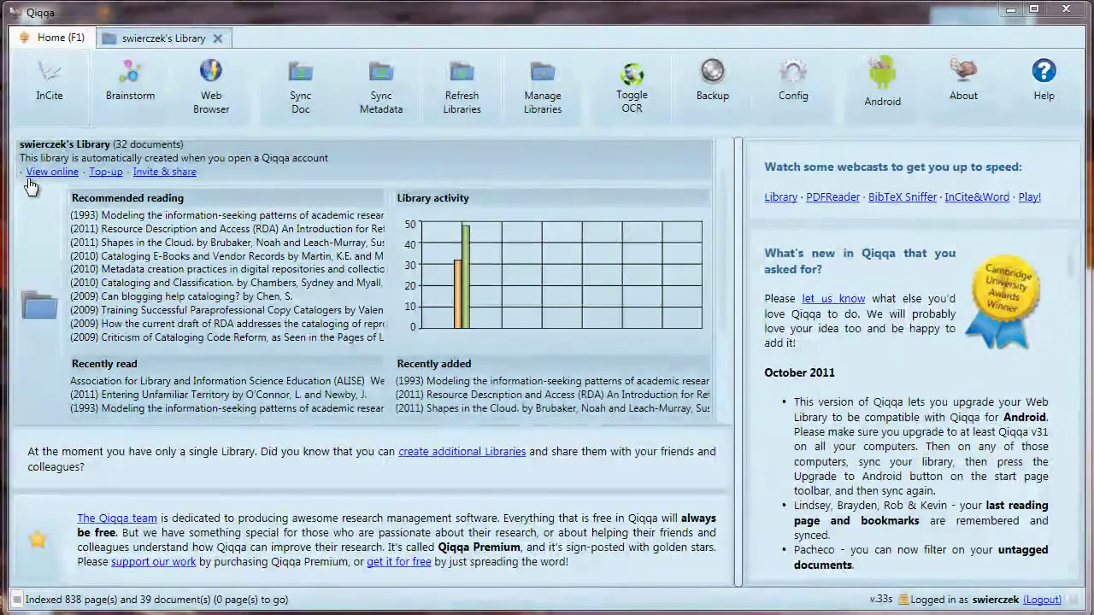
- View the library online on qiqqa.com and scroll its Web Library document list
left_click(45, 174)
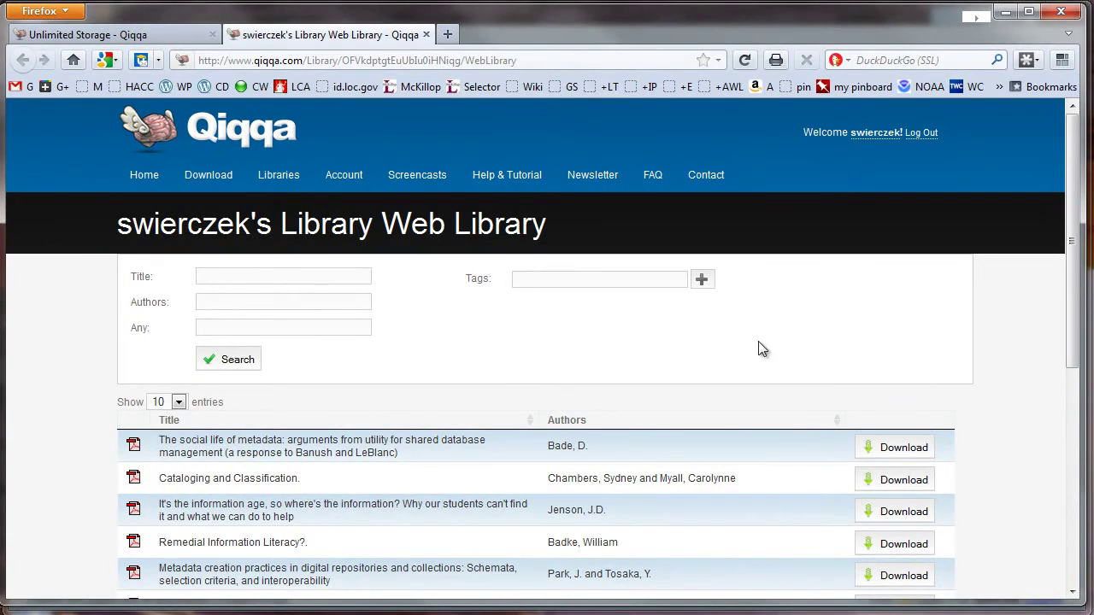
scroll(989, 369, "down", 2)
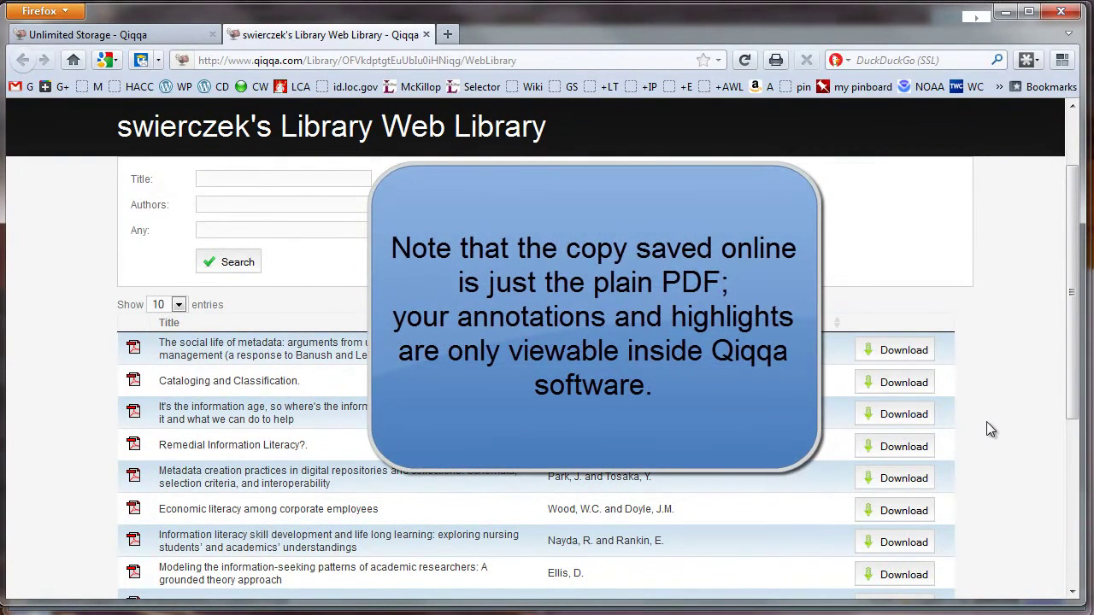
scroll(986, 422, "up", 2)
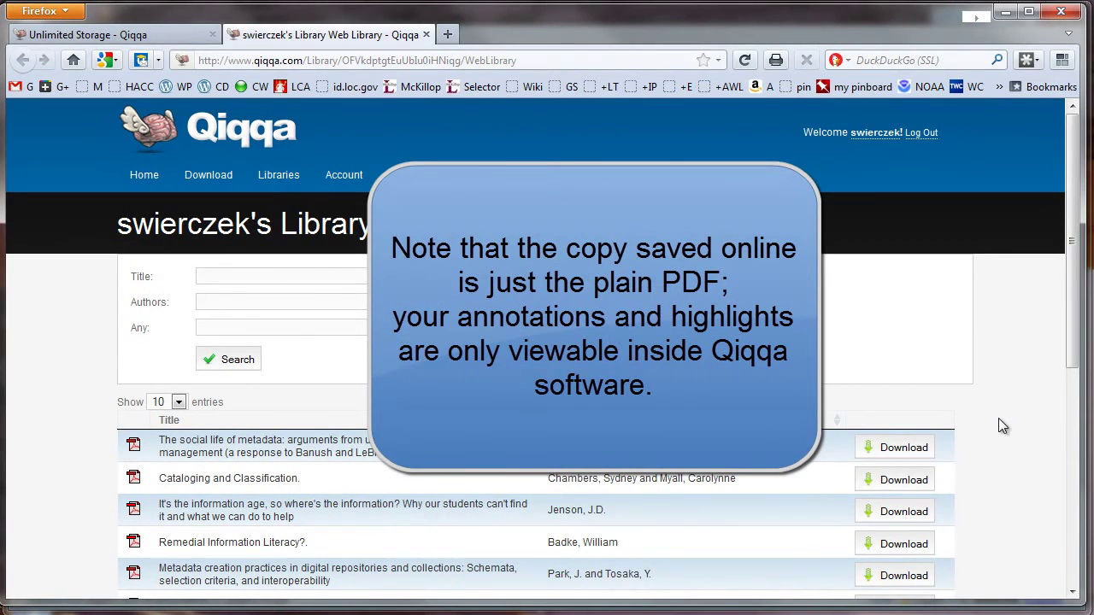
- Go from Libraries through 'Get unlimited space' to the unlimited storage details page
left_click(280, 180)
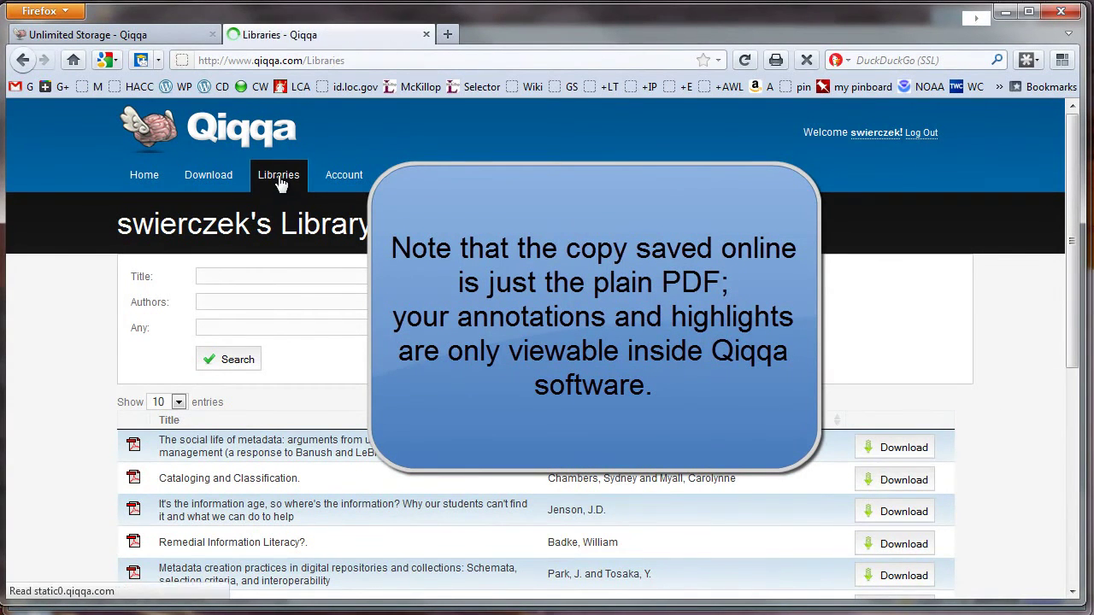
left_click(465, 399)
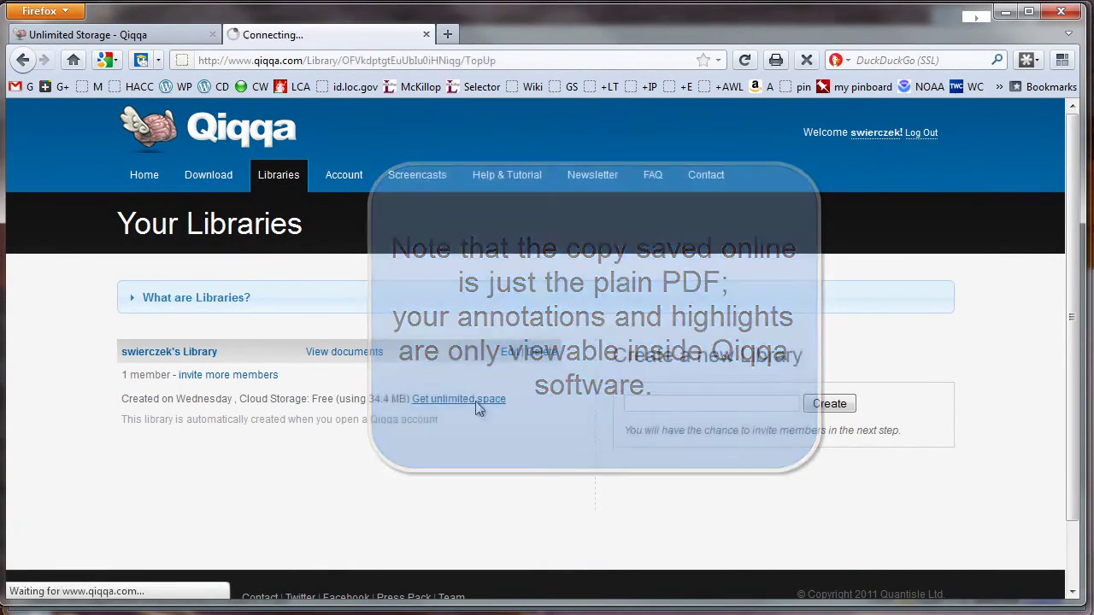
left_click(222, 405)
scroll(467, 439, "down", 5)
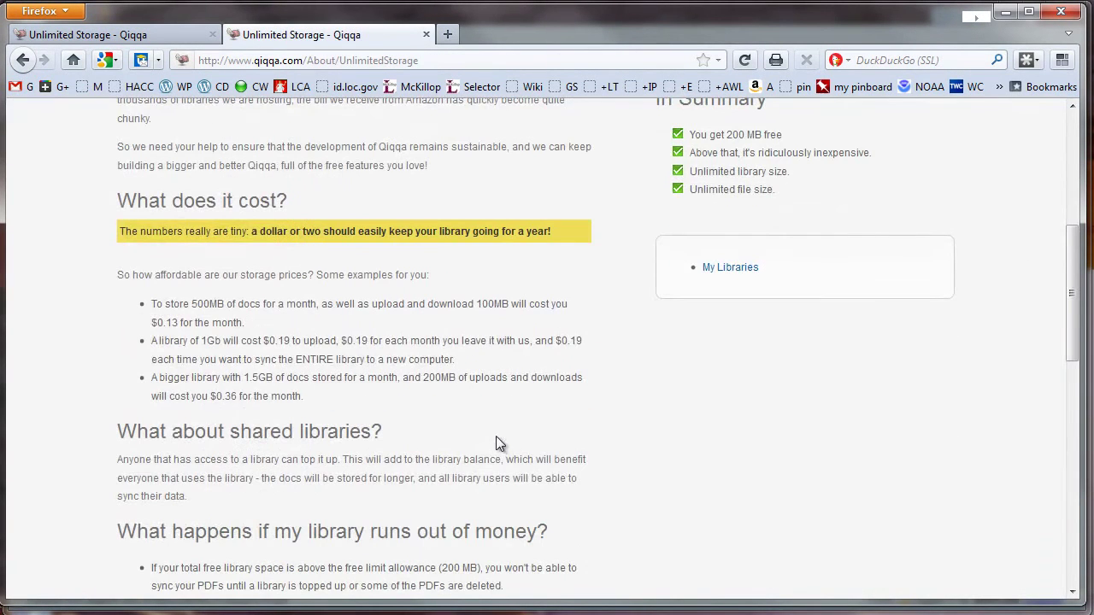
- Highlight the $0.13 monthly cost example, then switch back to Qiqqa
left_click_drag(179, 323, 135, 332)
left_click(643, 423)
scroll(643, 422, "up", 3)
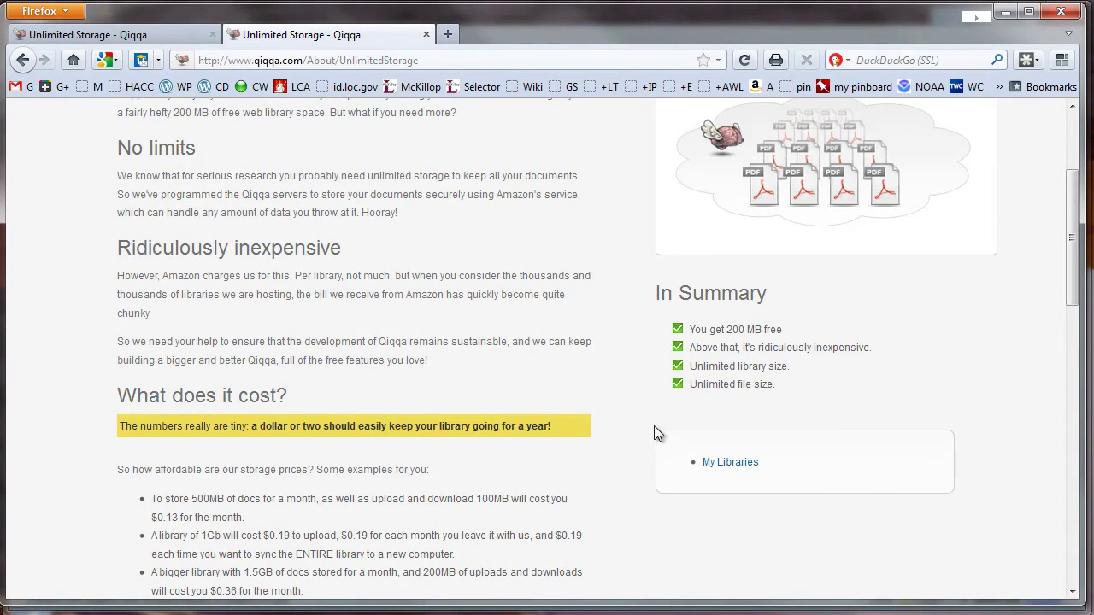
scroll(655, 426, "down", 1)
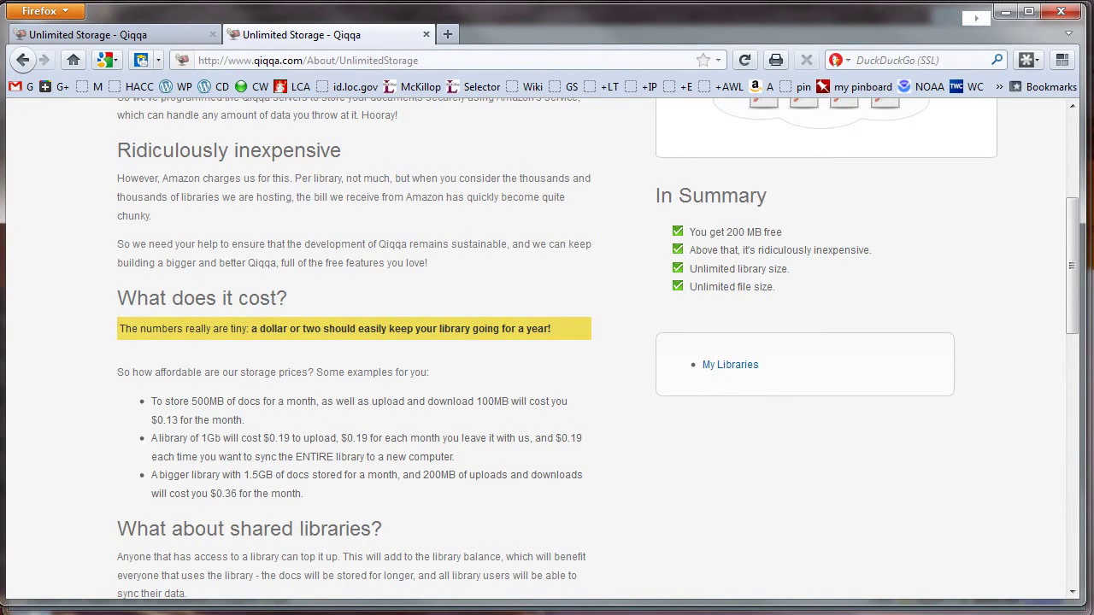
key("alt+Tab")
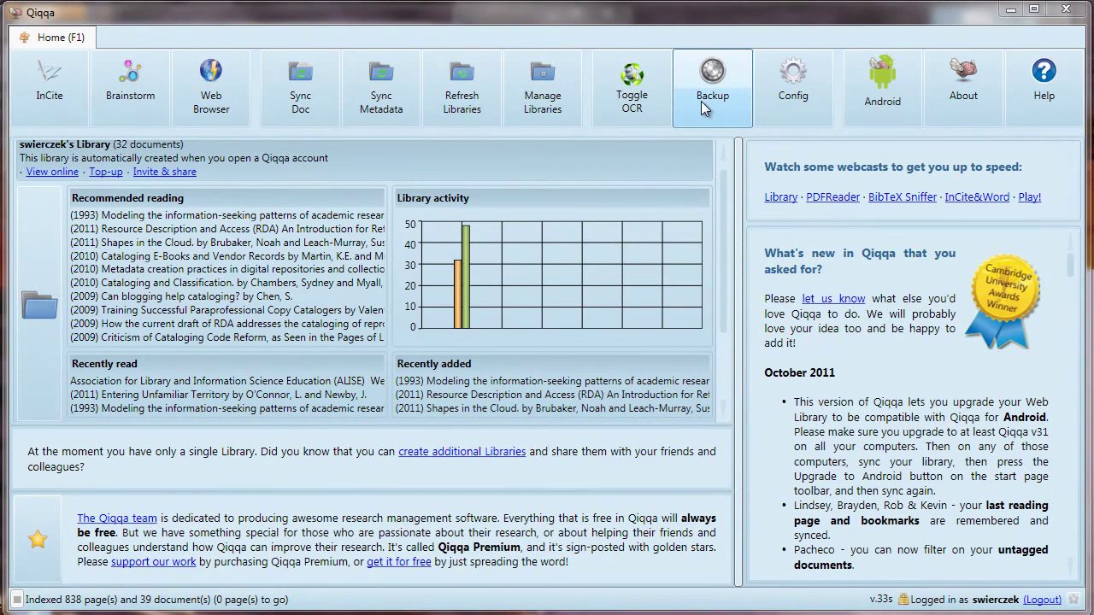
left_click(728, 102)
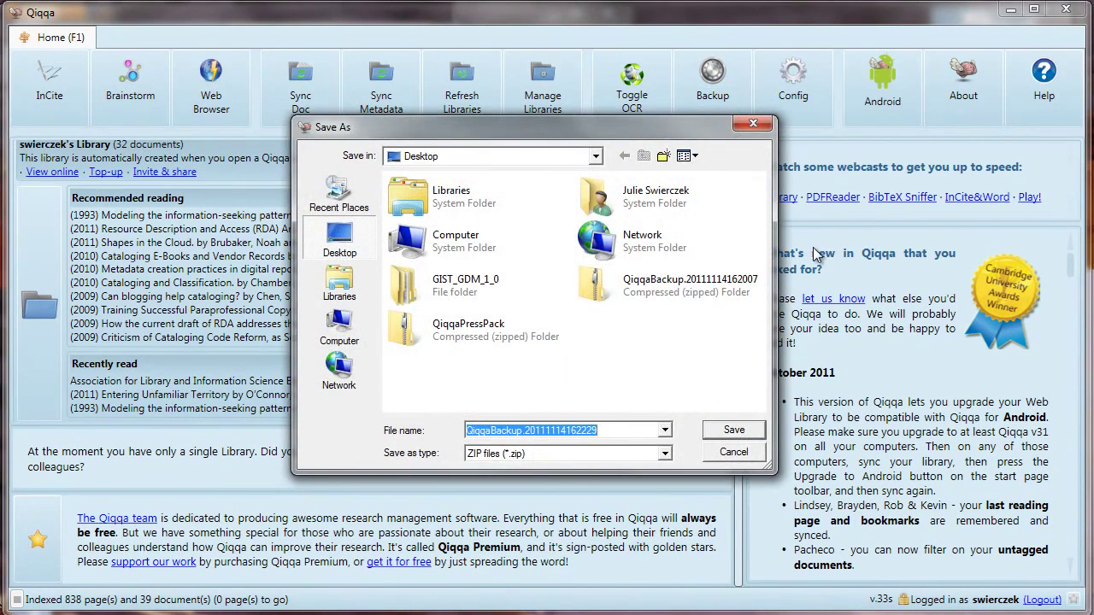
left_click(755, 459)
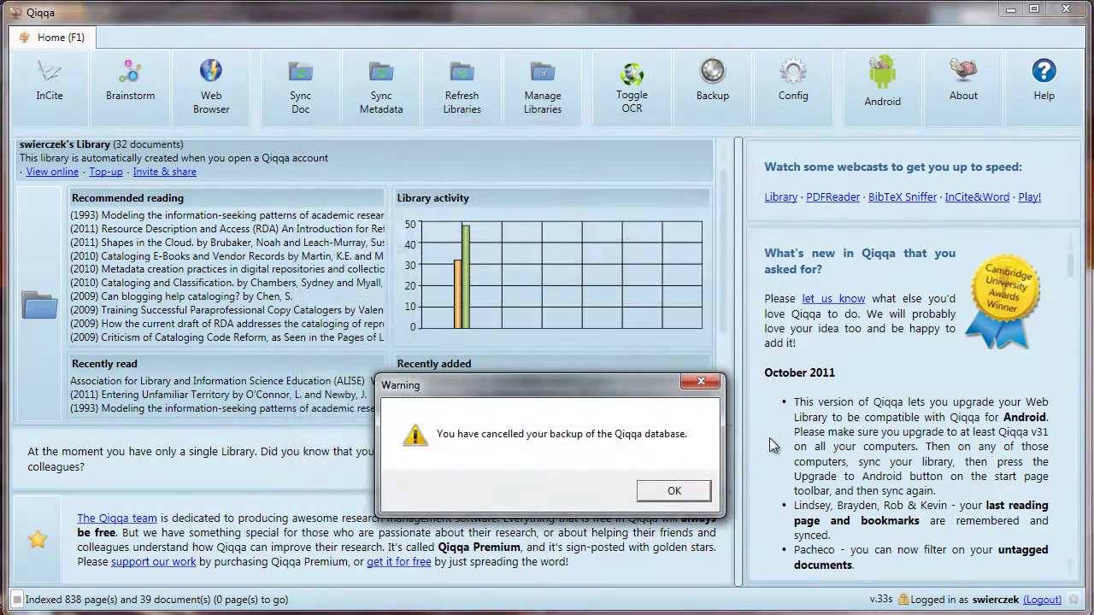
left_click(675, 492)
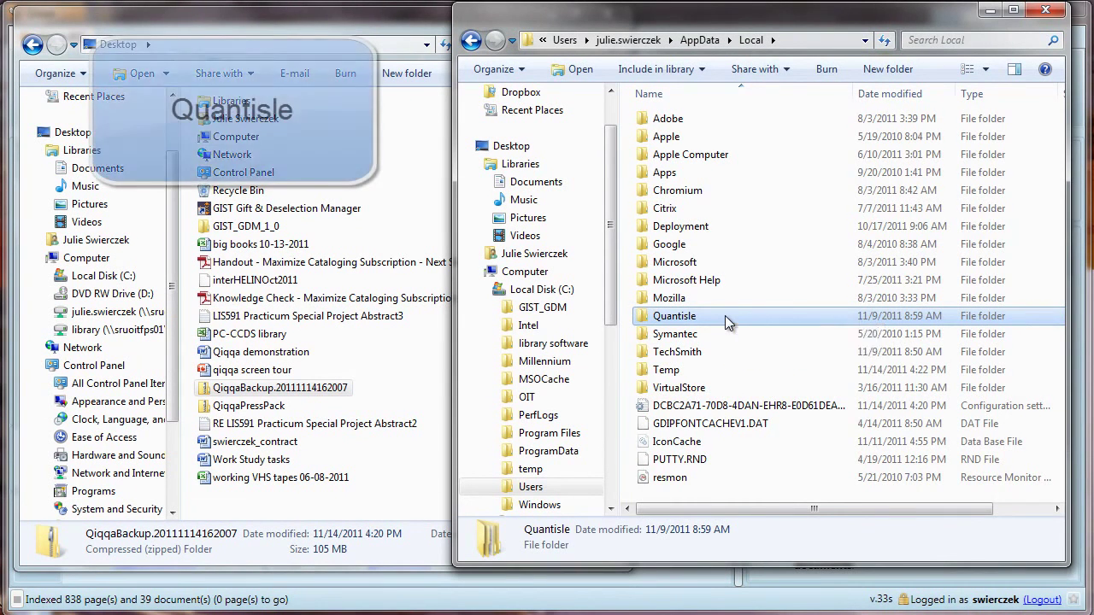
- Open the local Quantisle\Qiqqa folder and the QiqqaBackup zip's Qiqqa folder
double_click(725, 315)
double_click(687, 117)
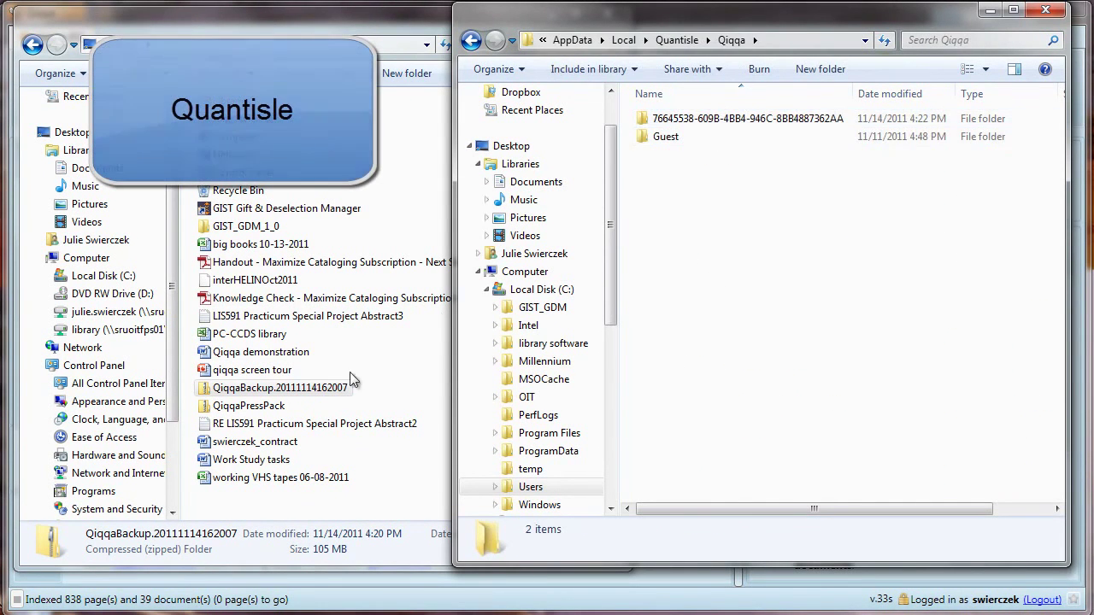
double_click(317, 389)
double_click(229, 124)
- Copy the backup's library folder and bring up options for the matching local library folder
left_click(273, 124)
right_click(274, 124)
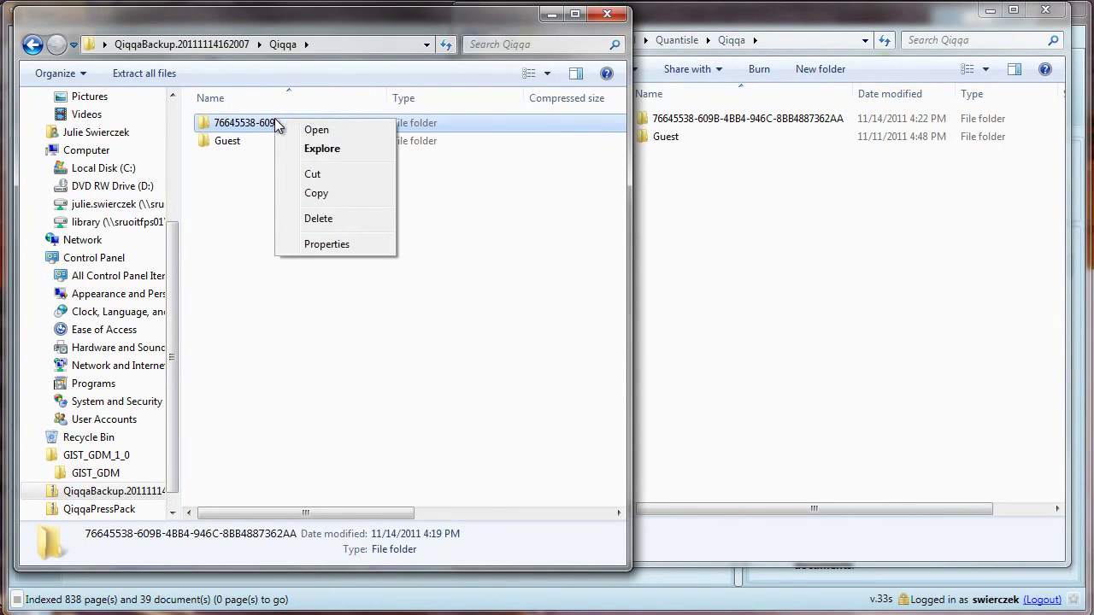
left_click(342, 194)
left_click(674, 118)
right_click(672, 120)
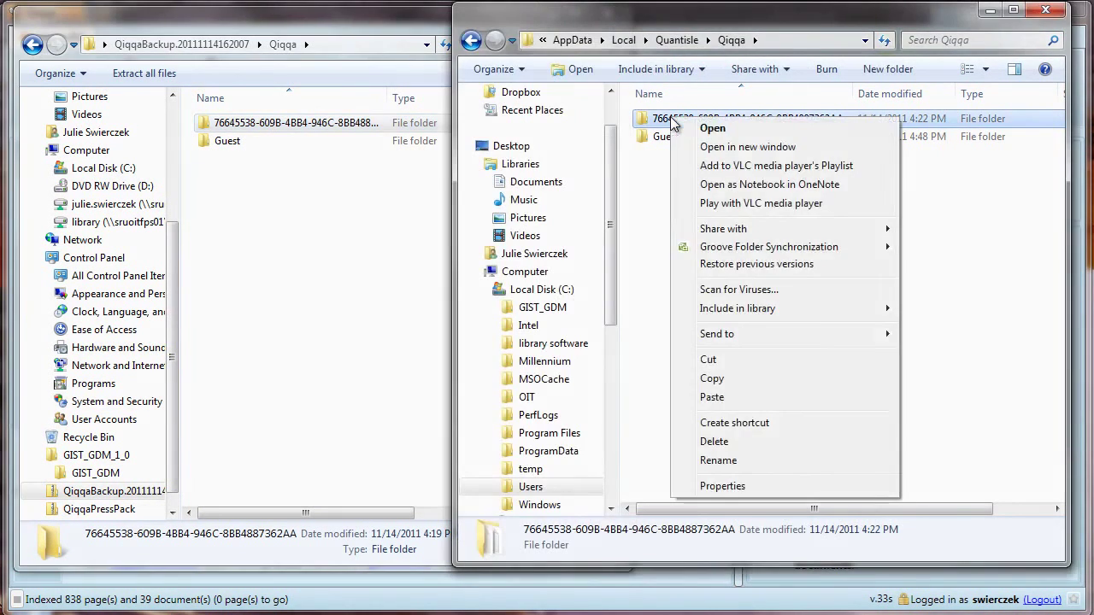